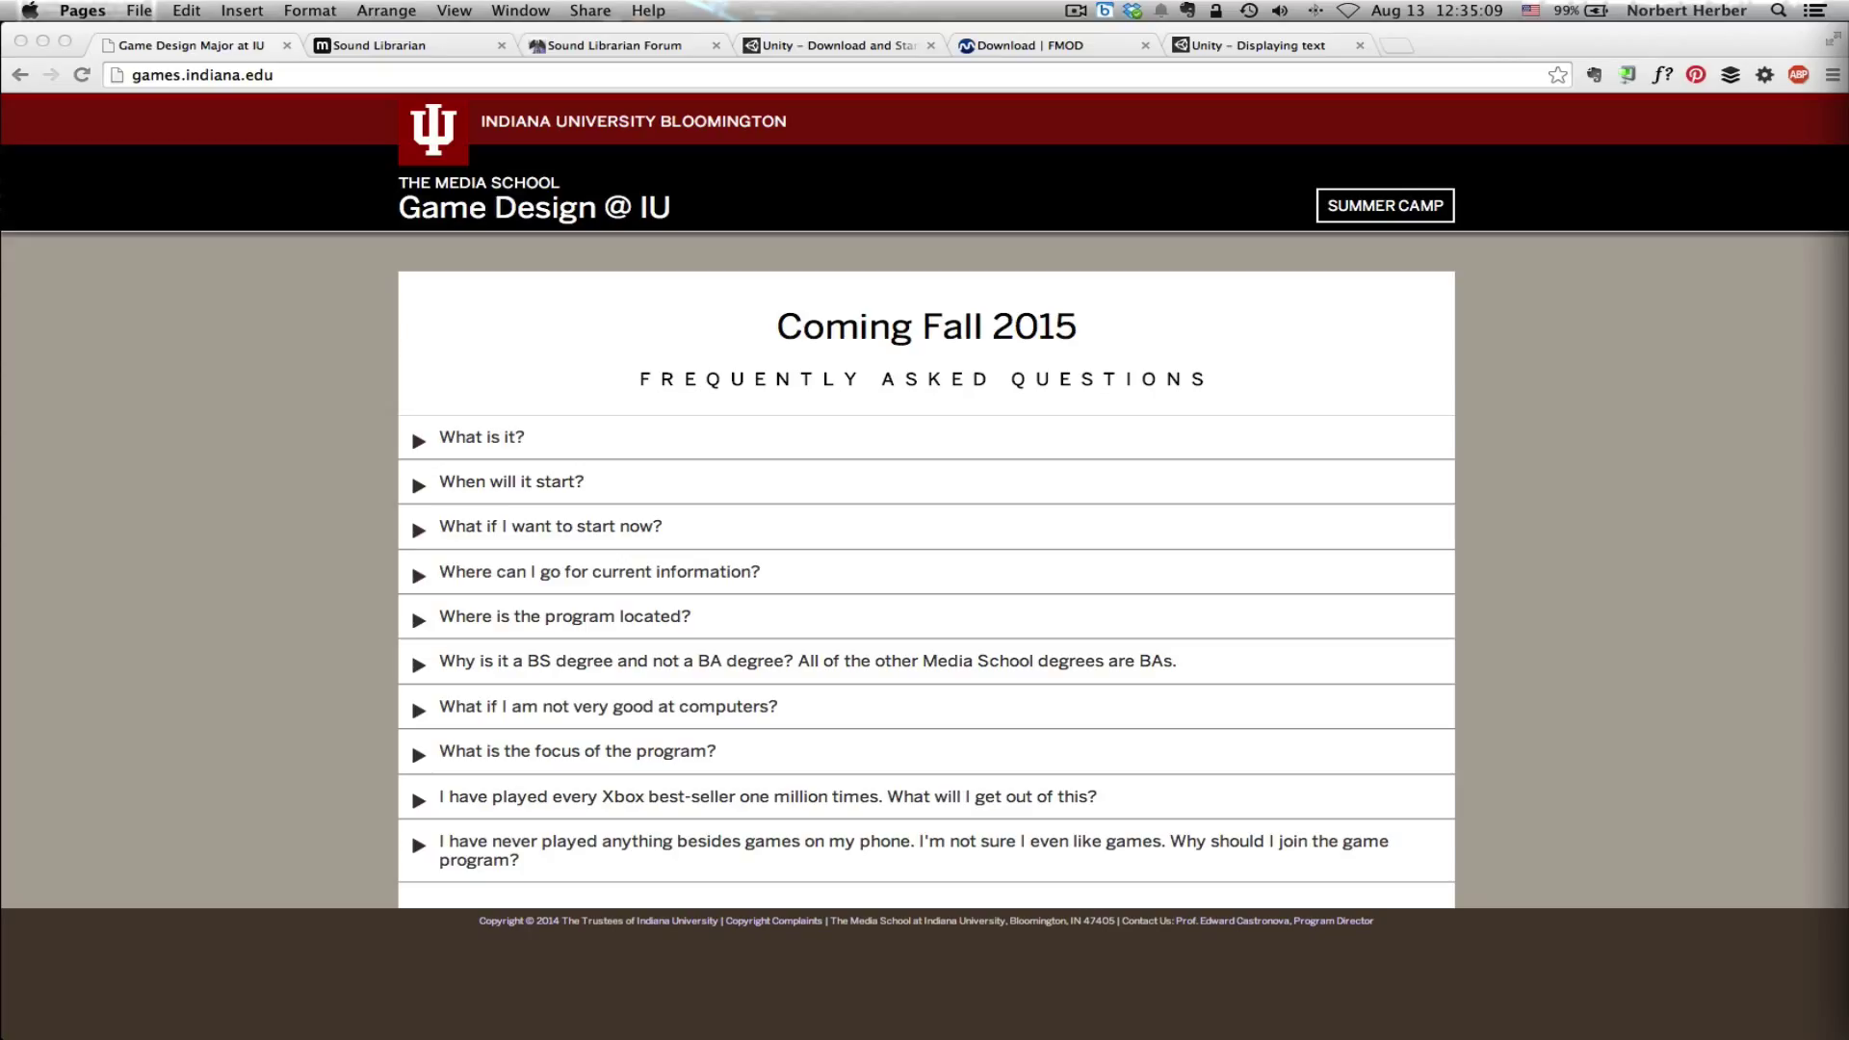
Step: Bring Google Chrome back to the front, showing the Game Design @ IU FAQ page
key(super+Tab)
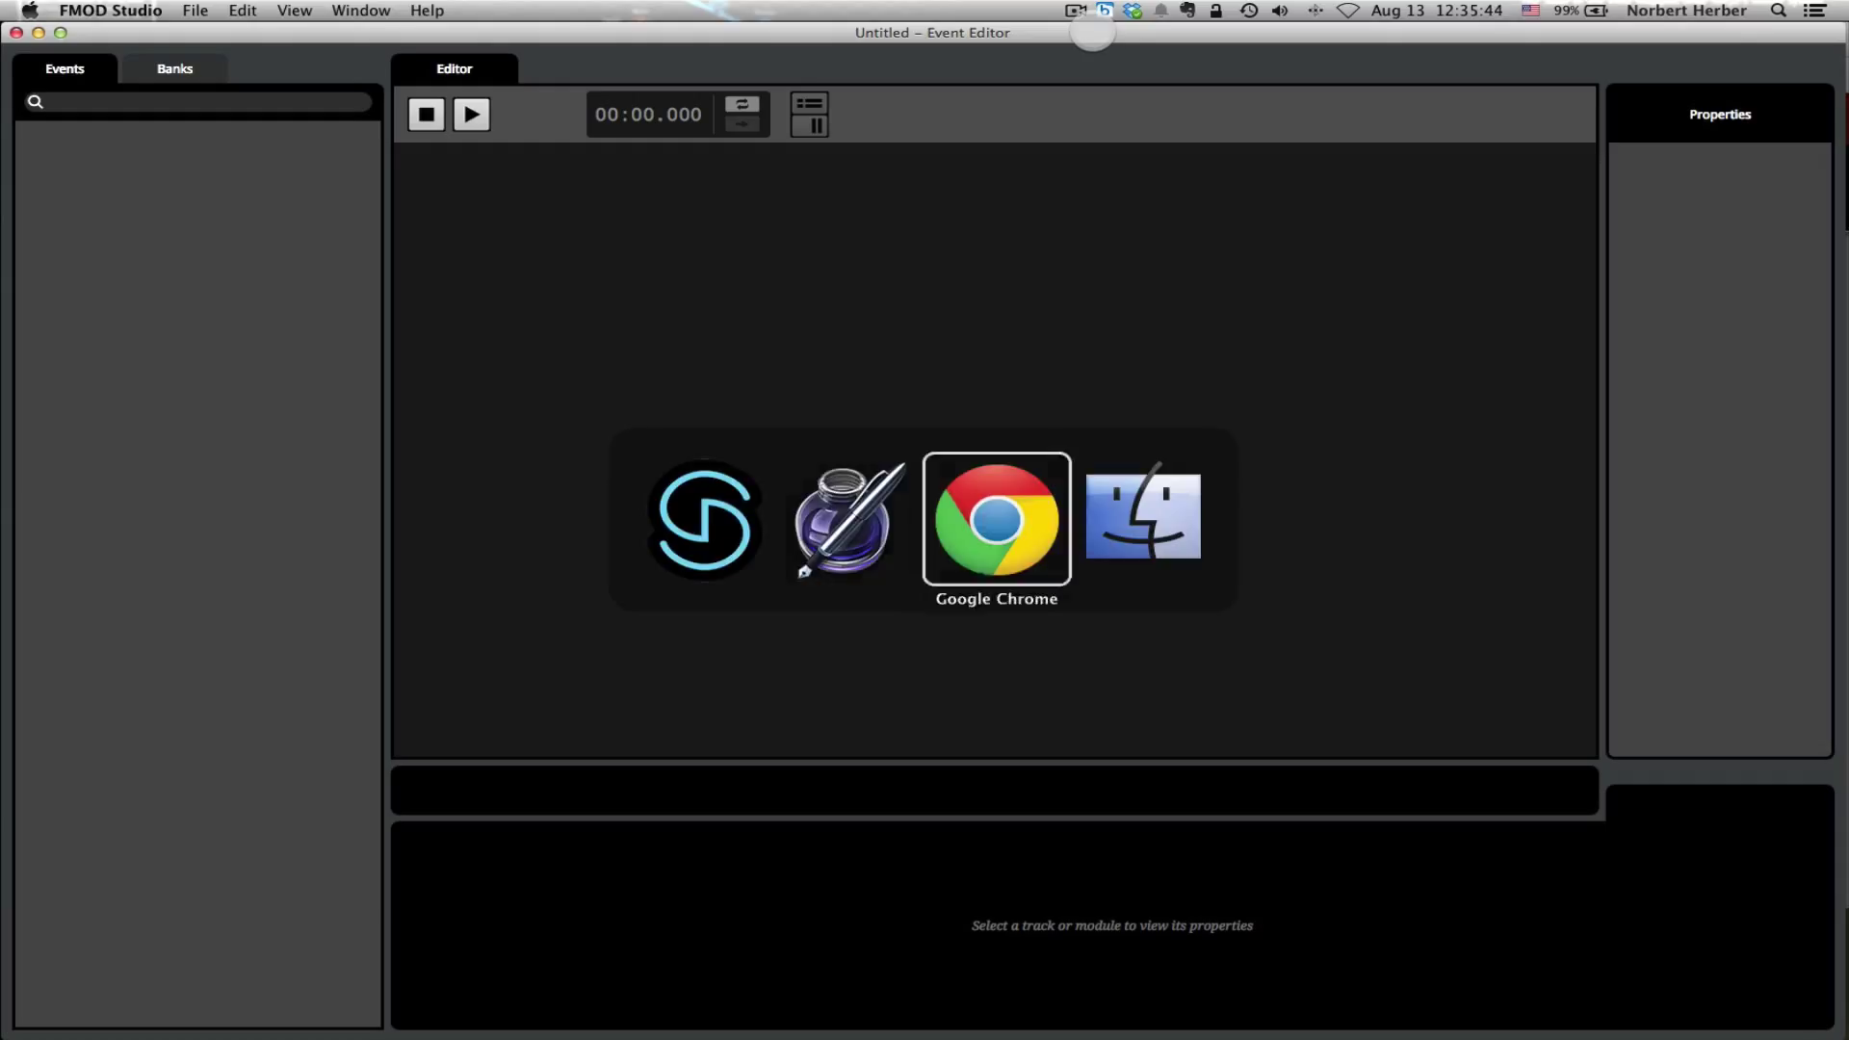
key(super+Tab)
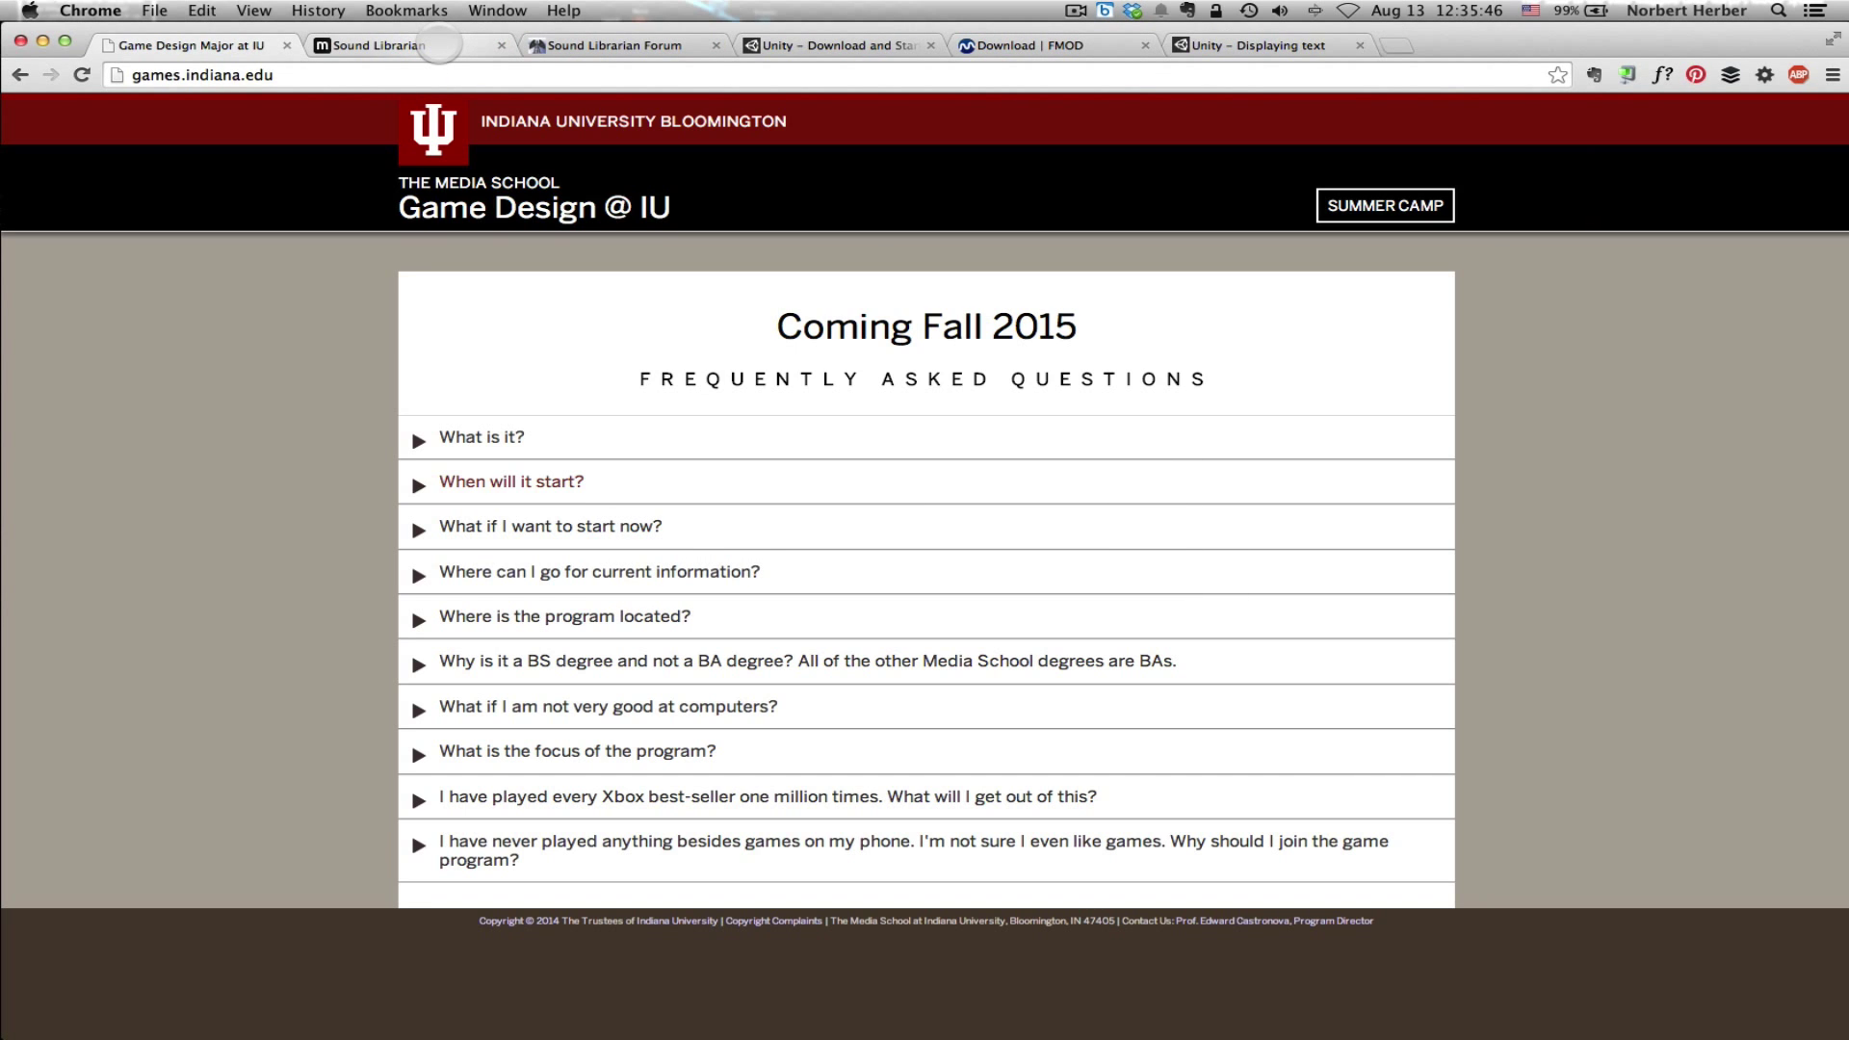
Step: Scroll through the Sound Librarian site, view its forum tab, then switch to FMOD Studio
click(438, 45)
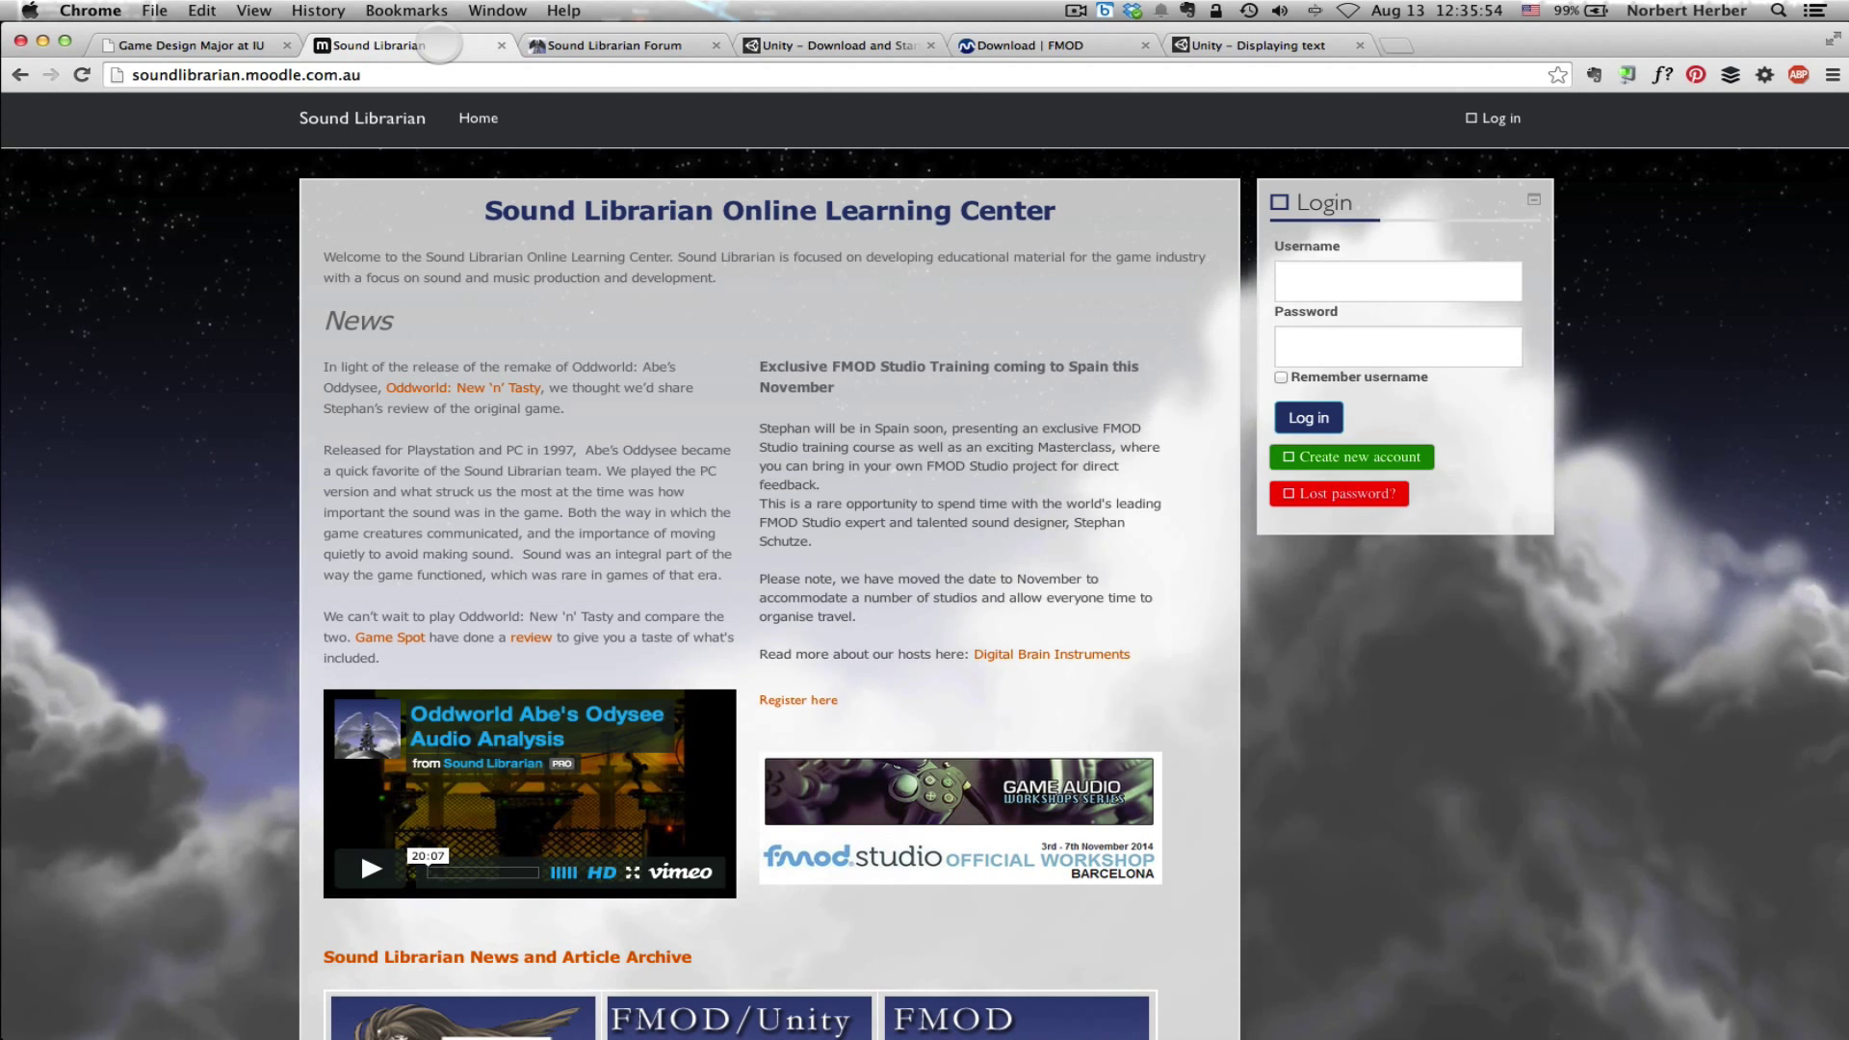
scroll(228, 472, up, 2)
scroll(228, 472, down, 10)
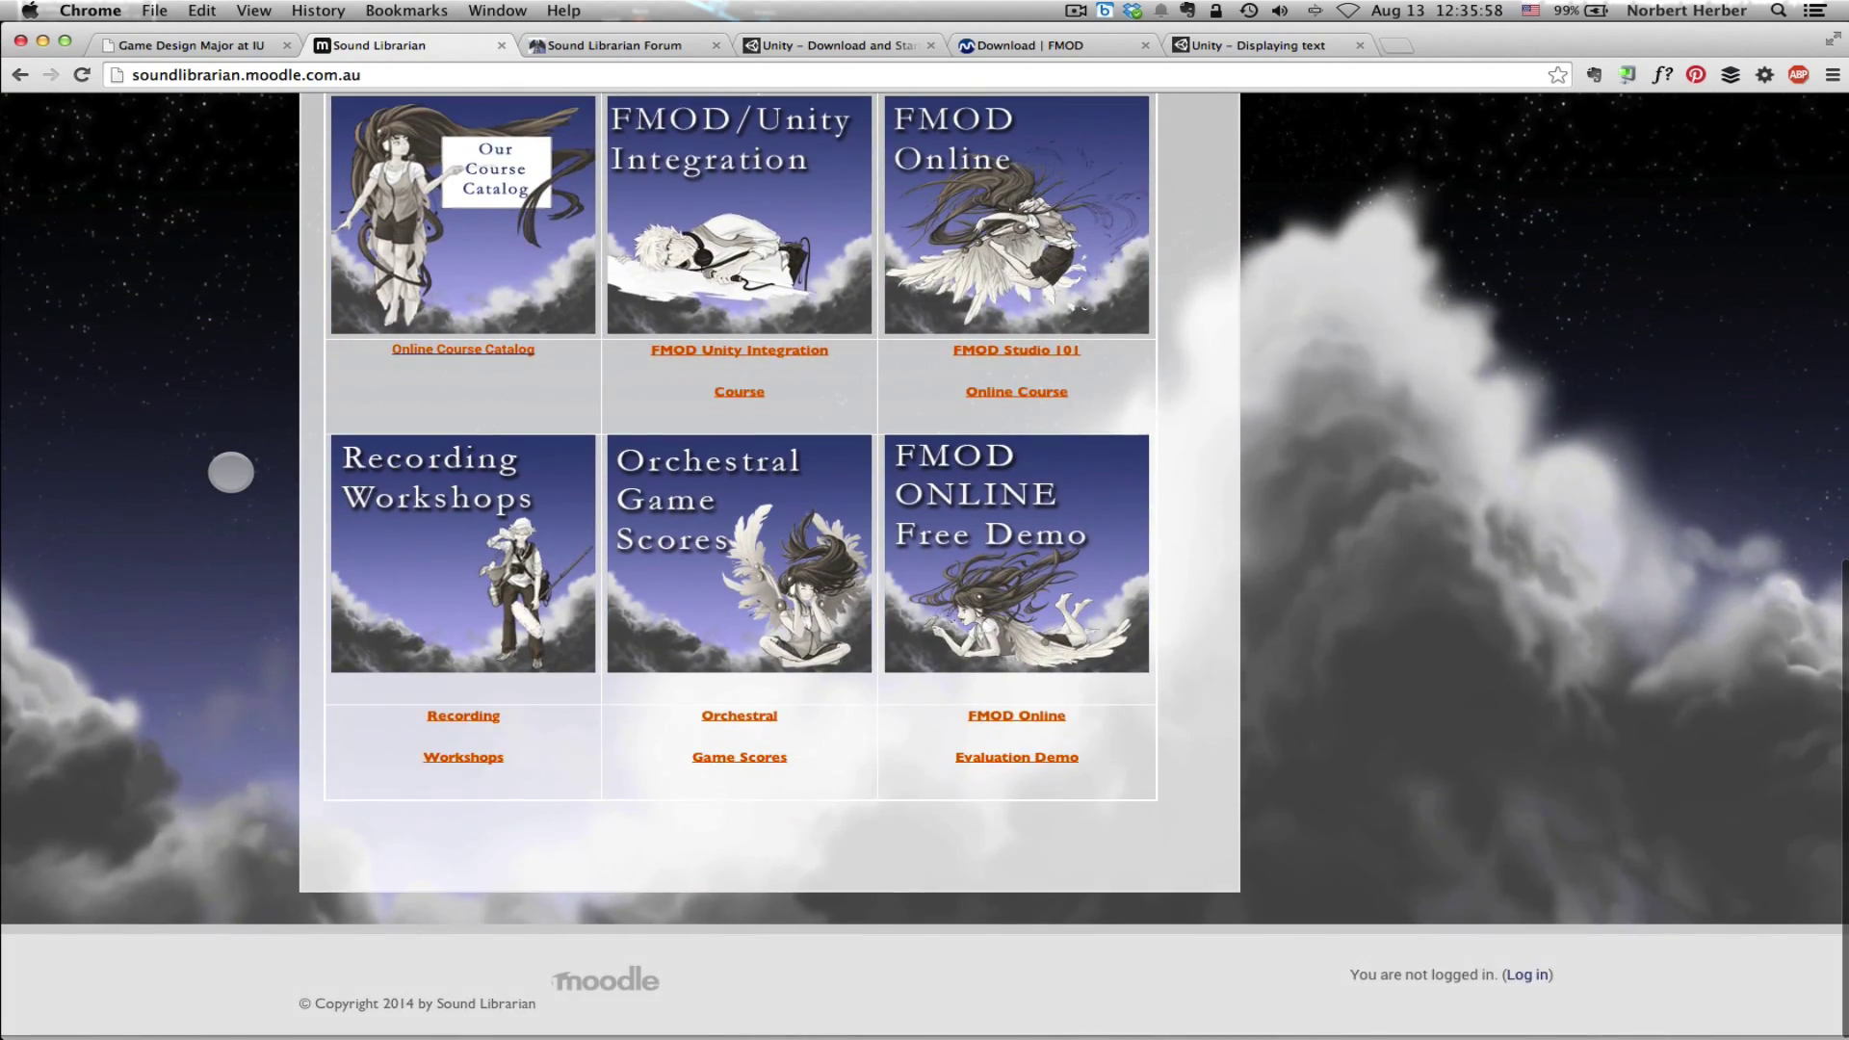
scroll(231, 472, up, 4)
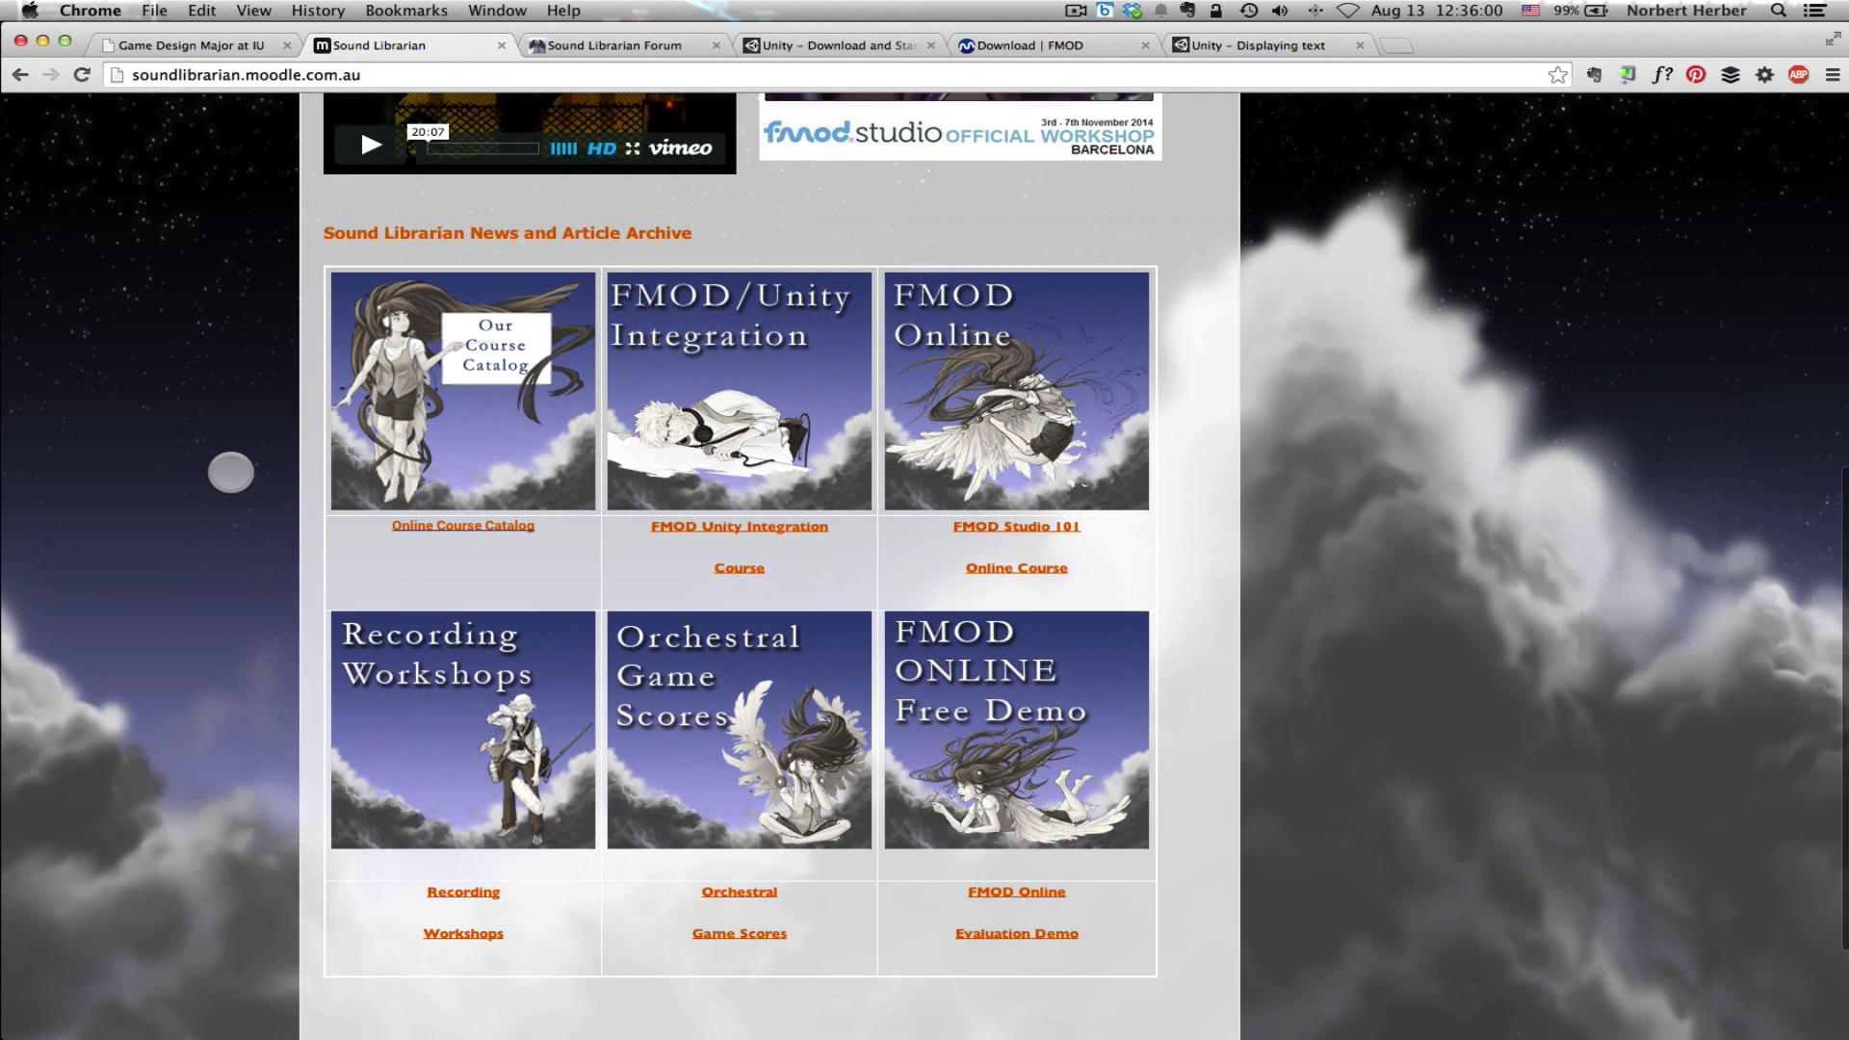
scroll(231, 471, down, 1)
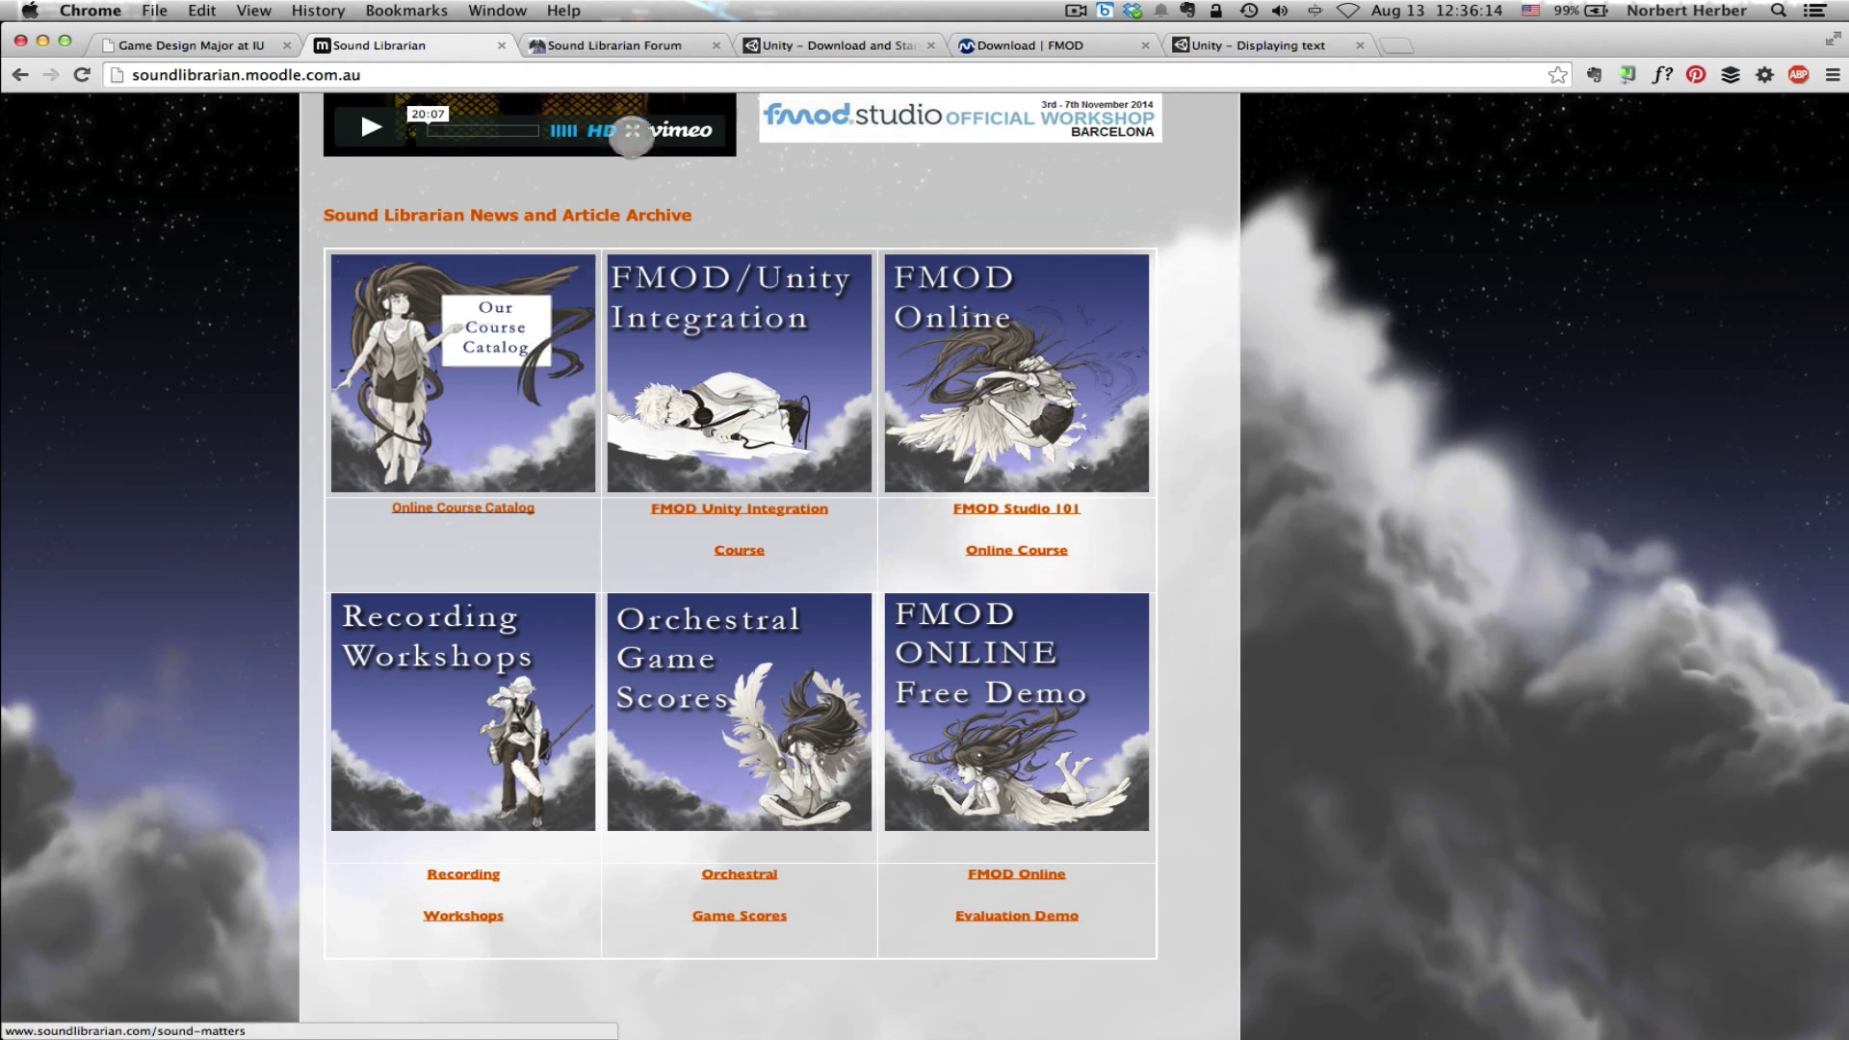
click(647, 46)
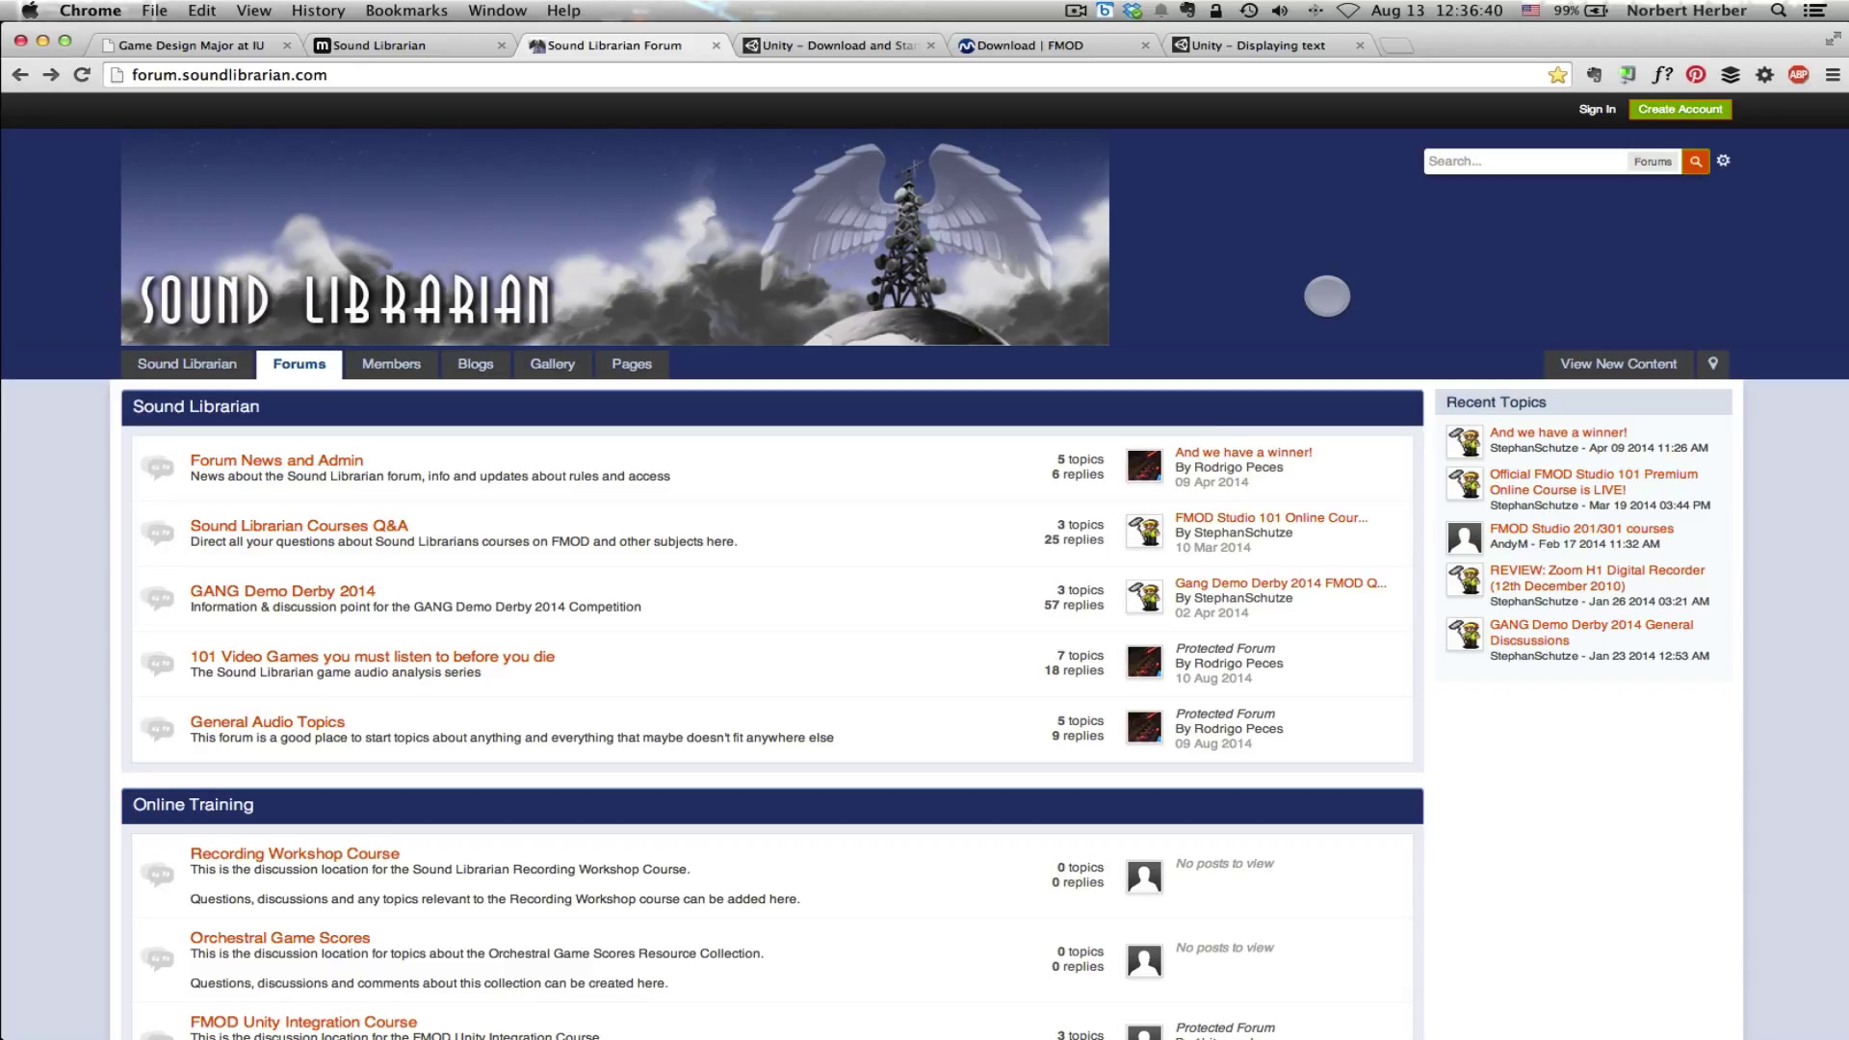
key(super+Tab)
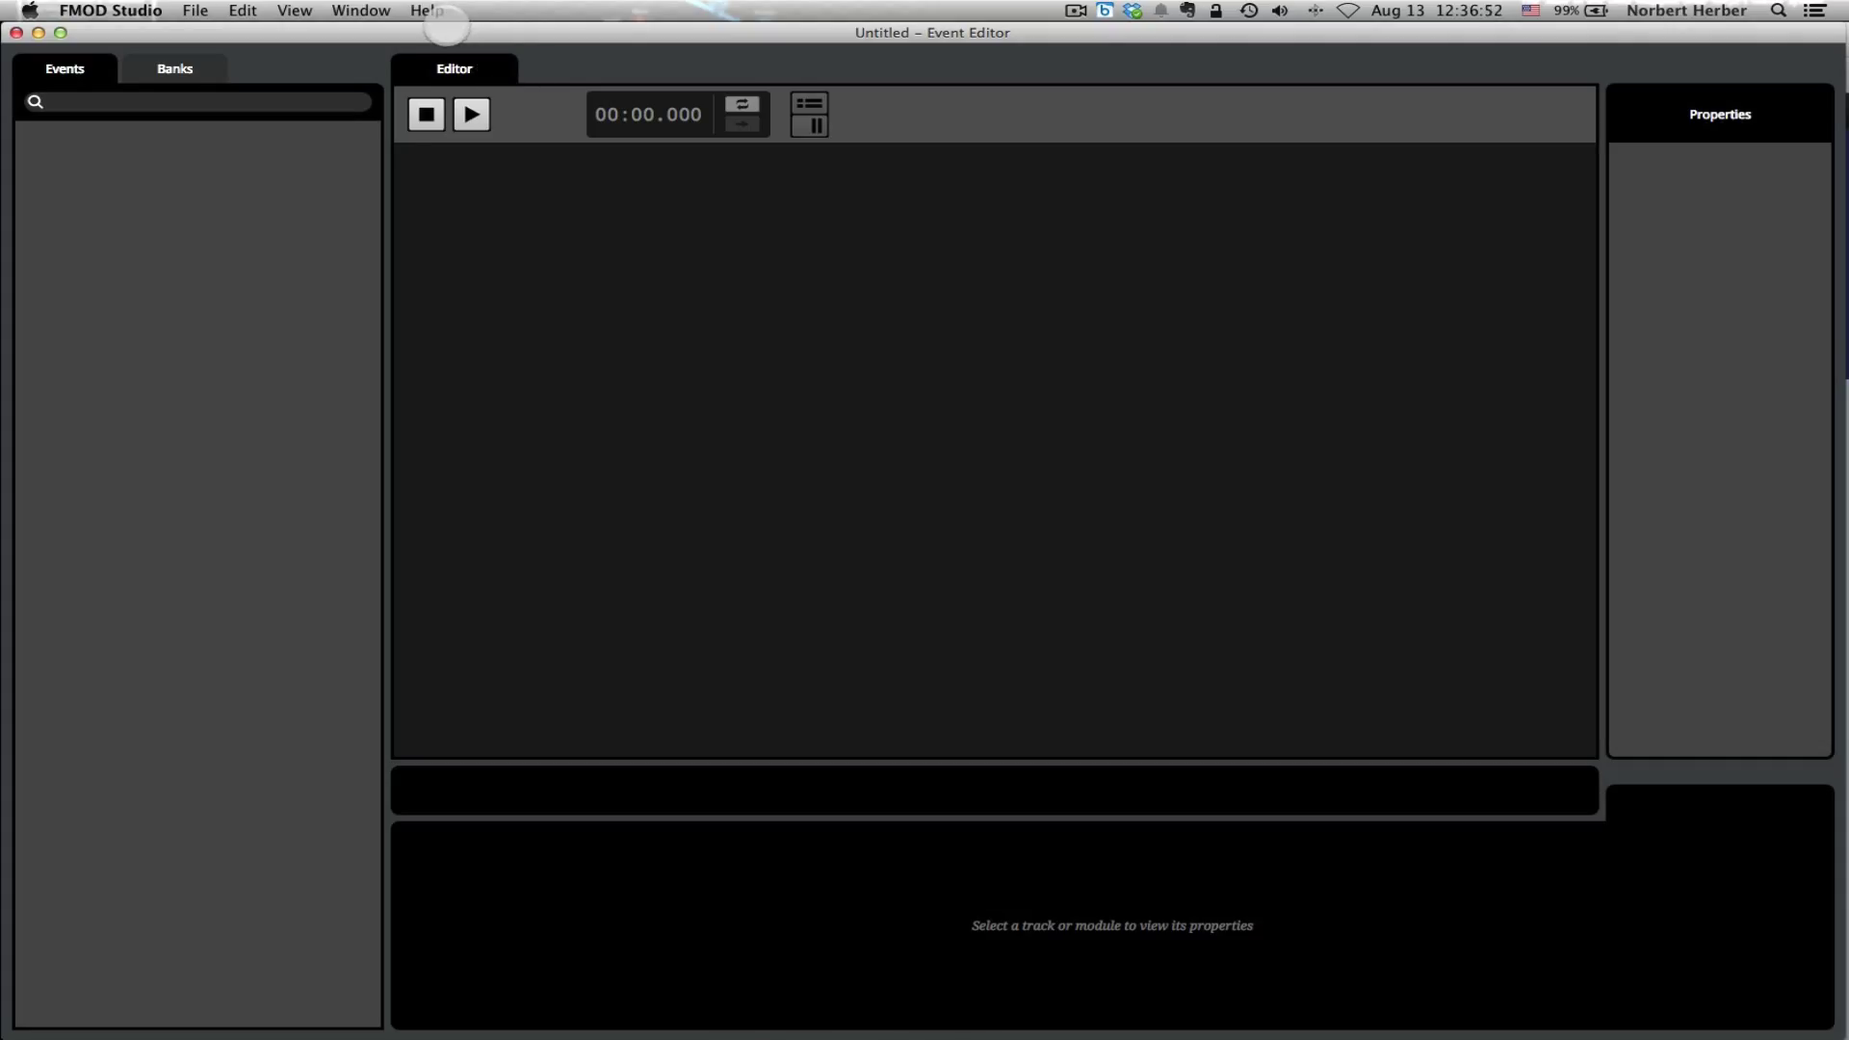
Step: Import pu-click-0.wav from the SGME folder into the Audio Bin
click(195, 10)
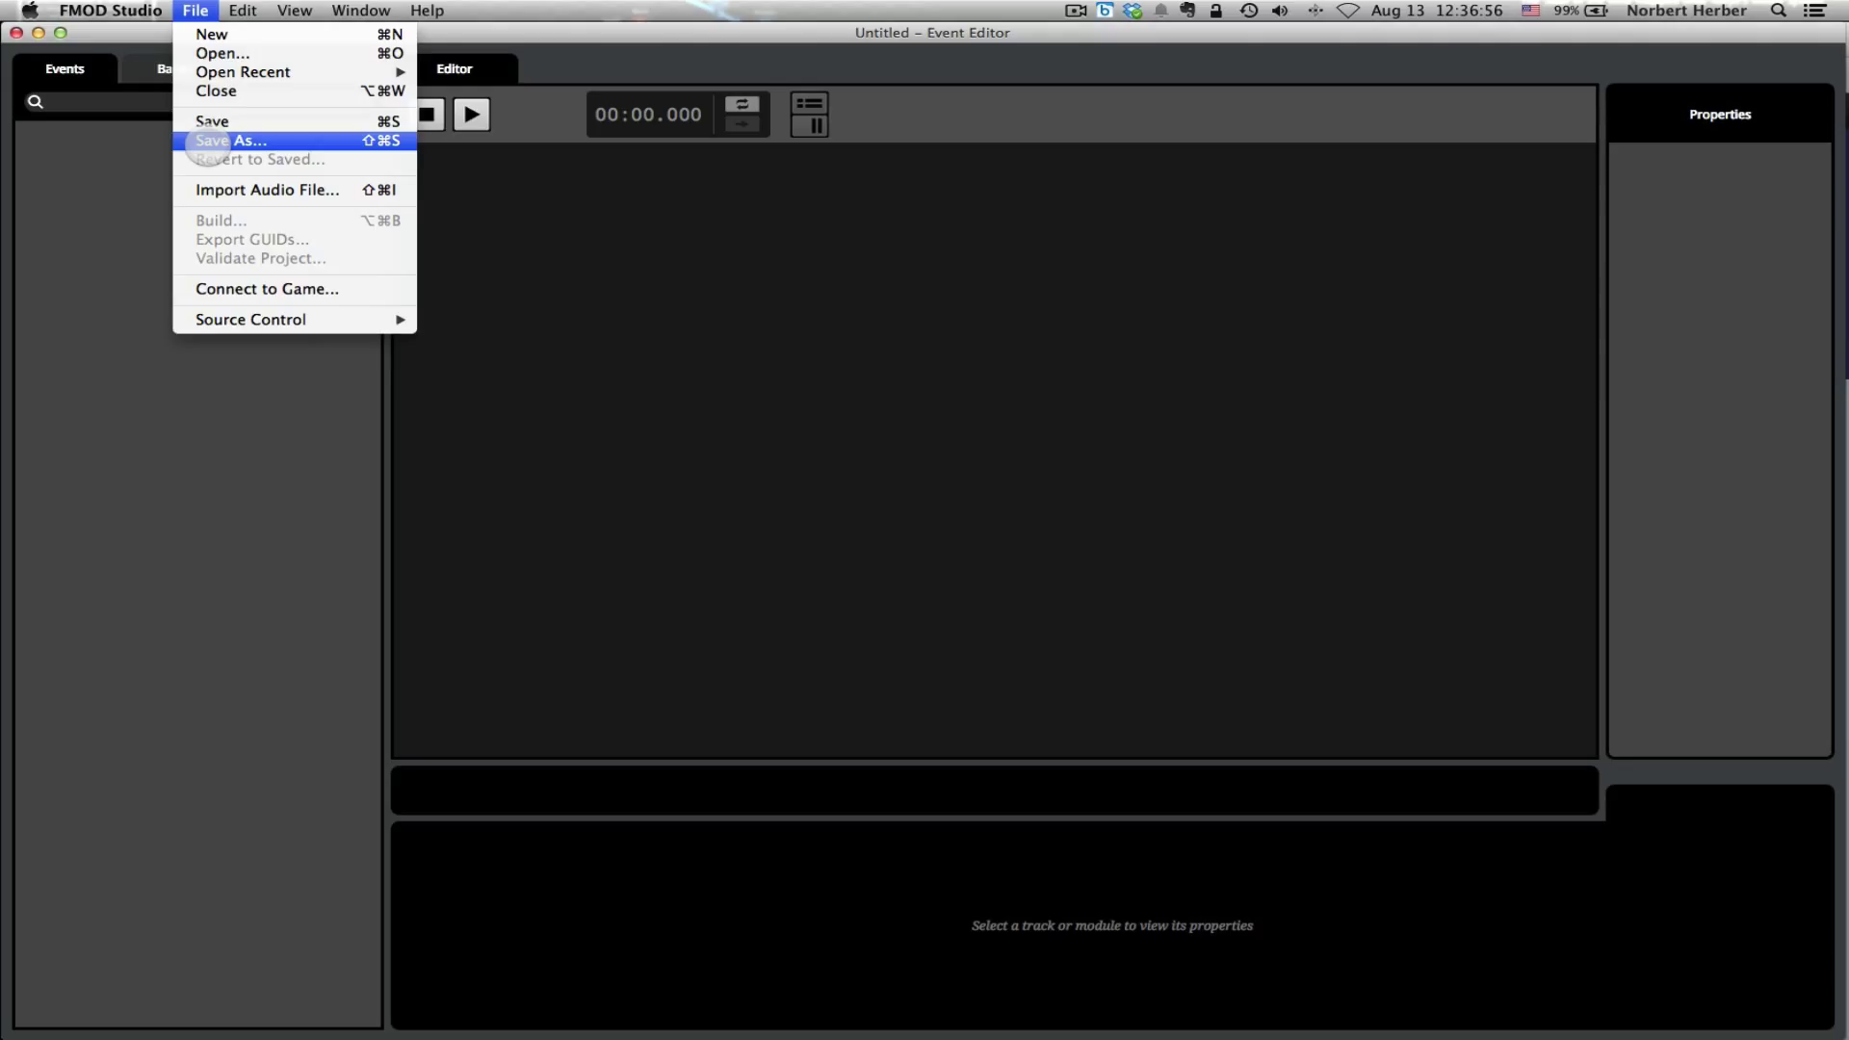
click(229, 189)
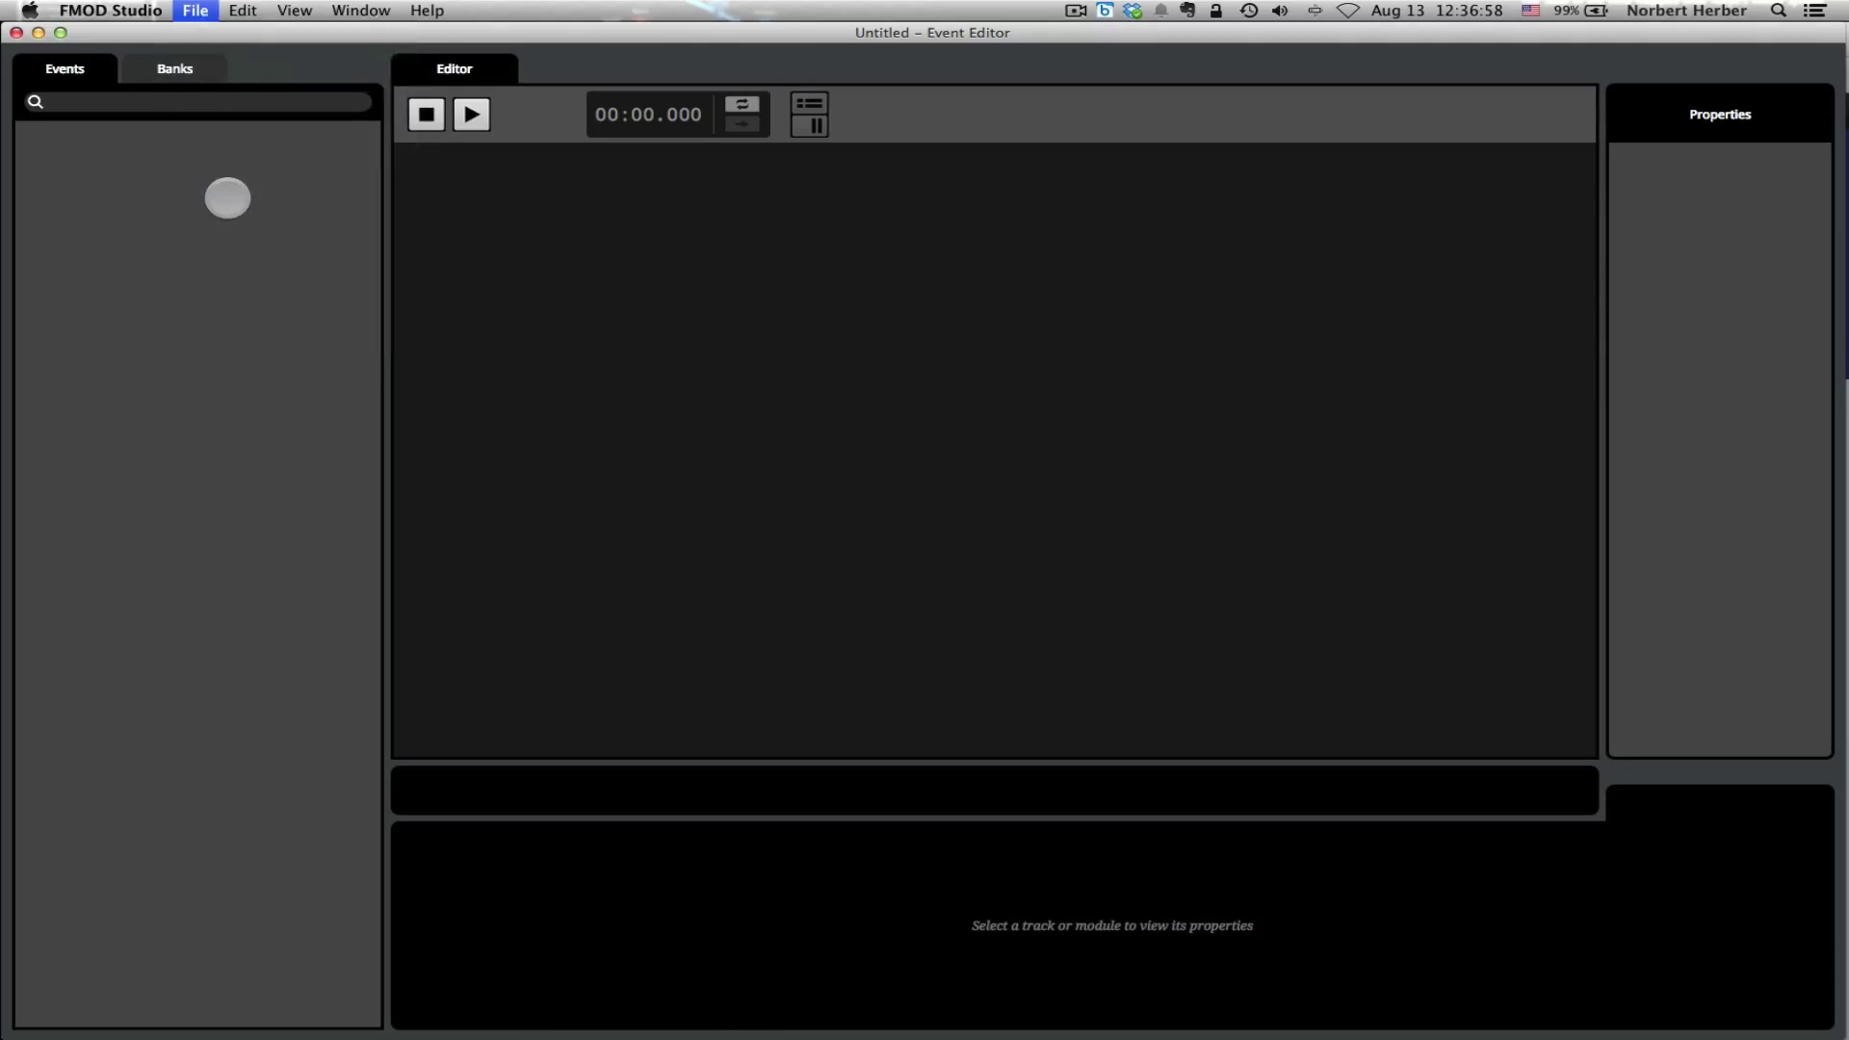
click(847, 207)
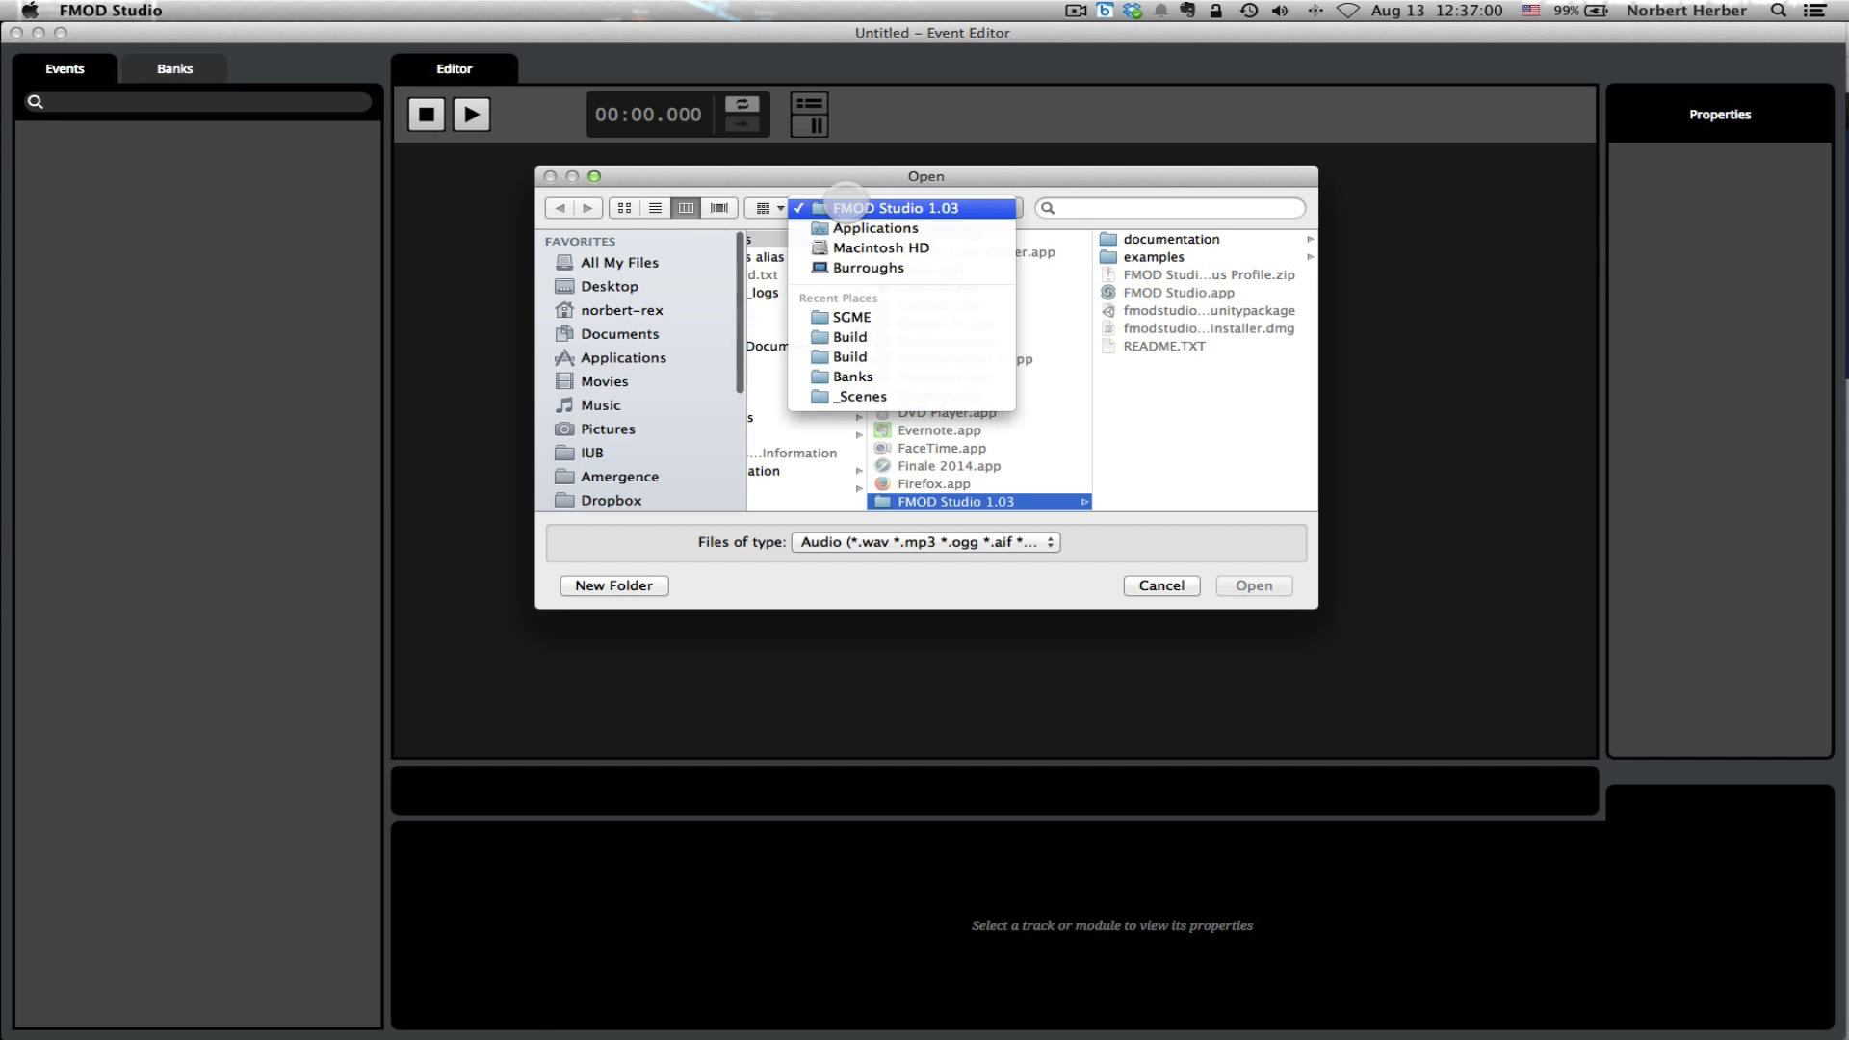
click(852, 317)
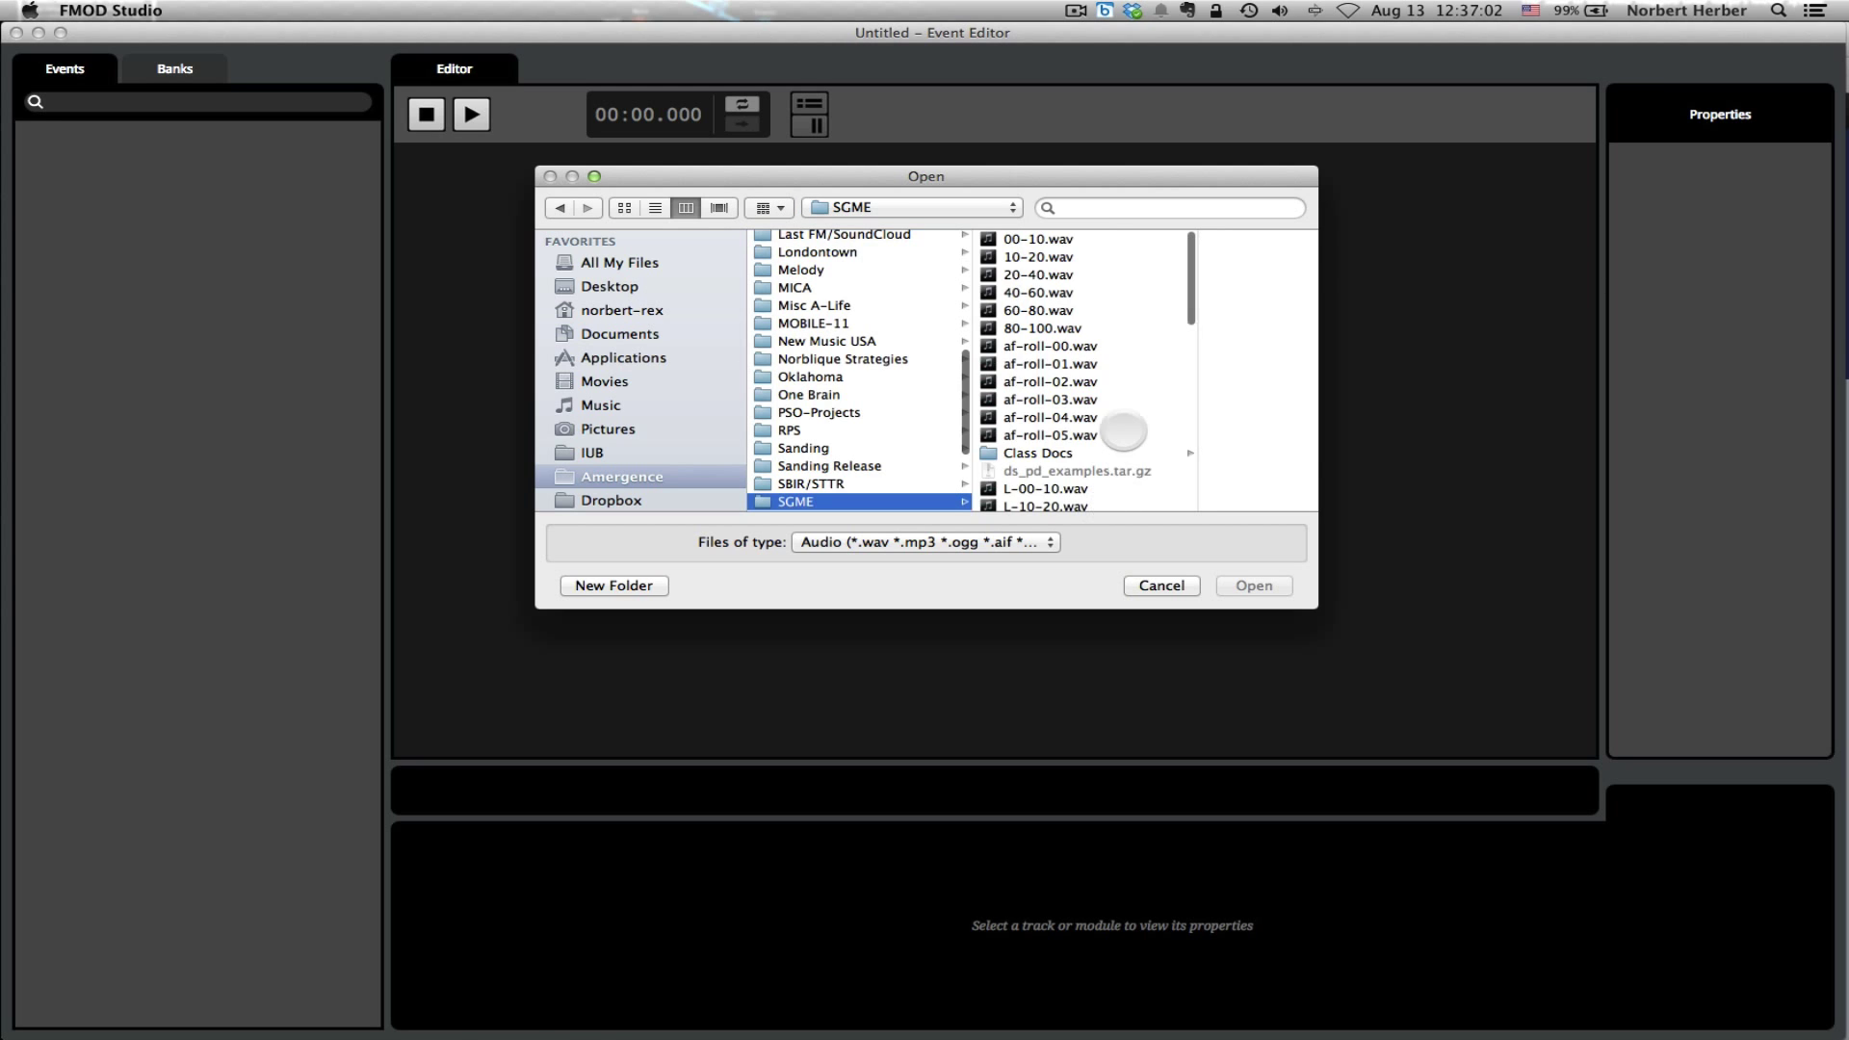
scroll(1112, 408, up, 3)
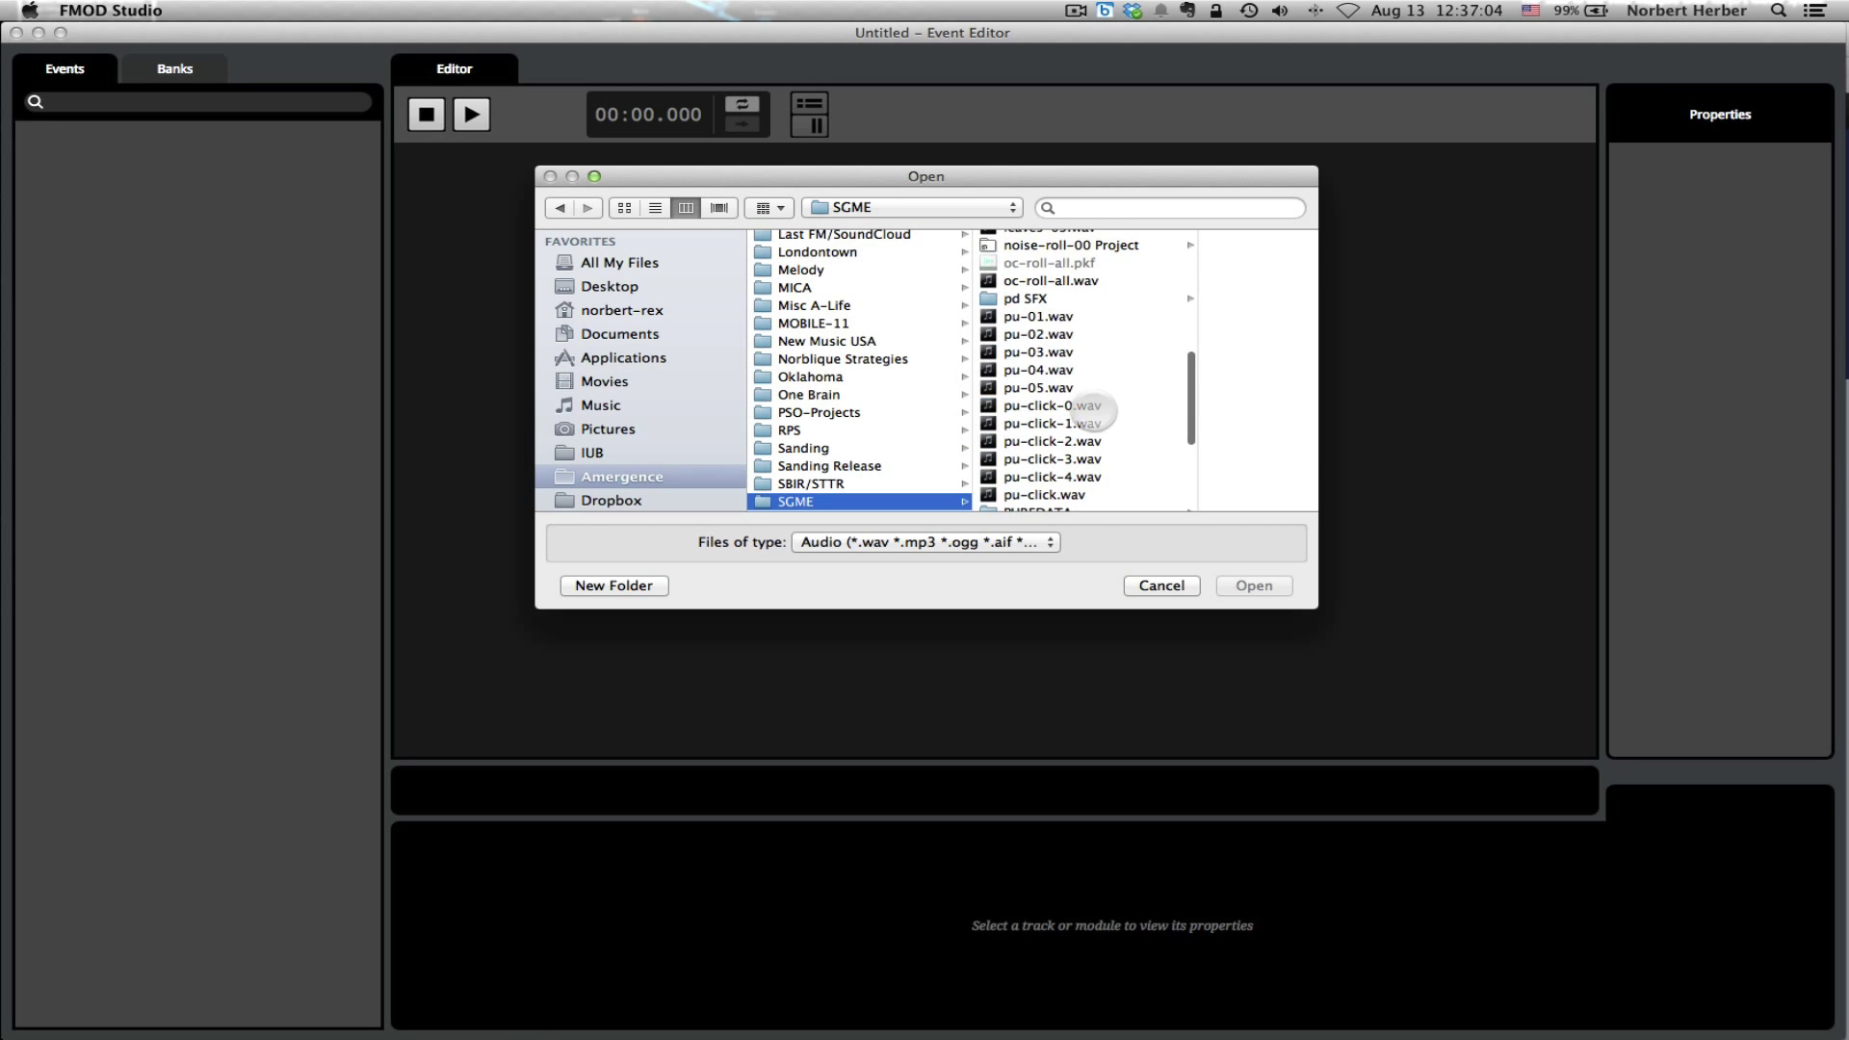
click(1097, 407)
double_click(1092, 407)
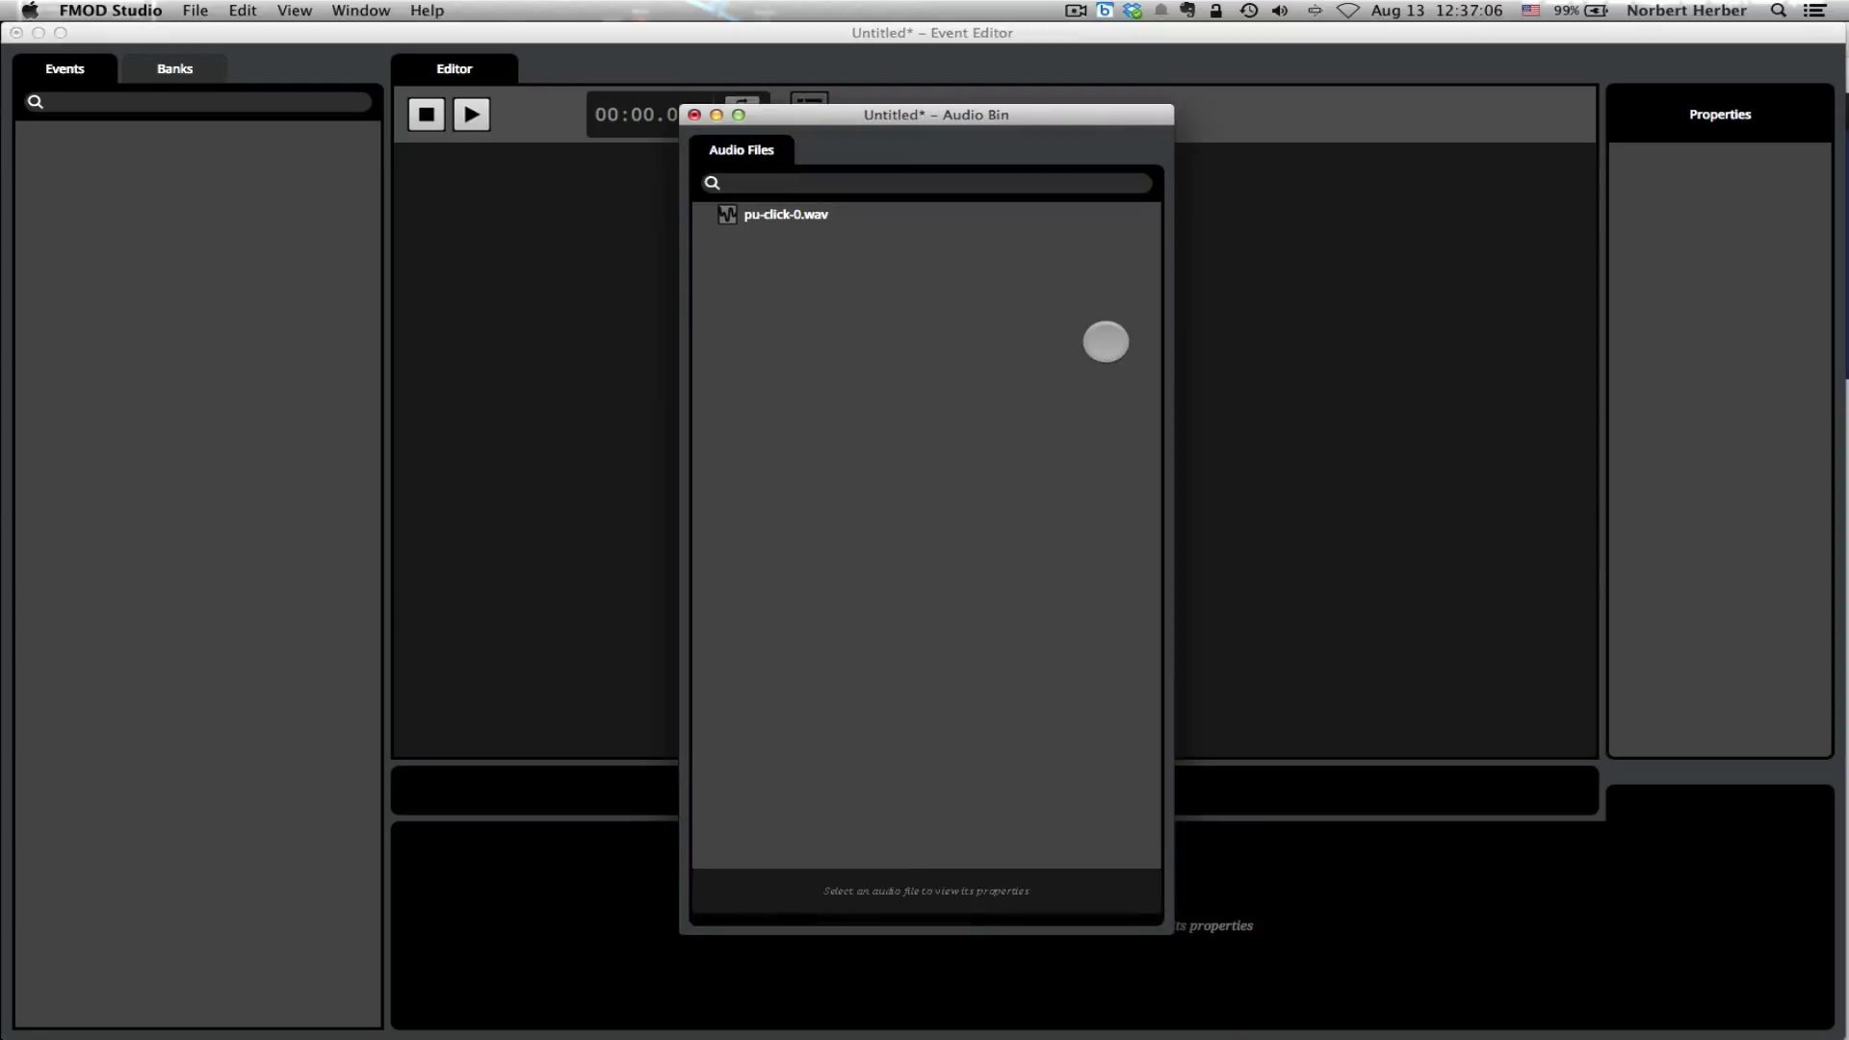
Step: Create a new event in the Events panel and name it 'click'
right_click(208, 190)
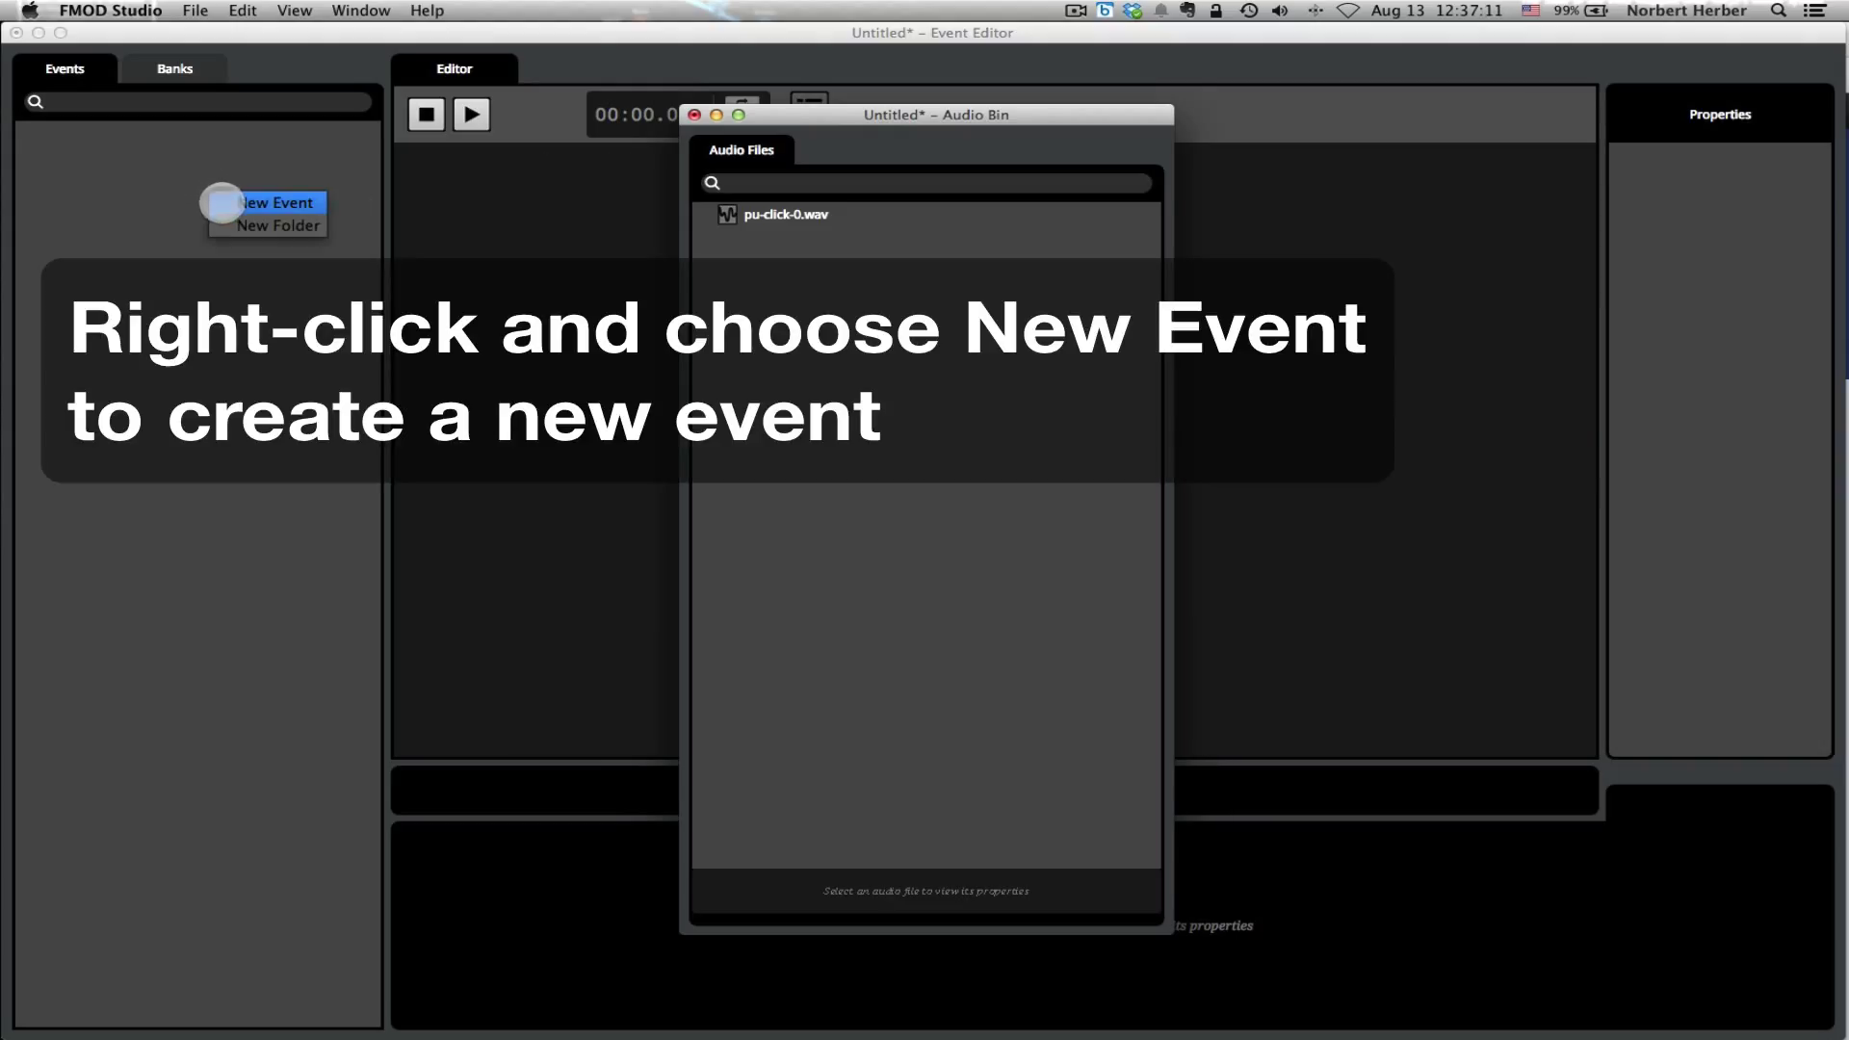
click(275, 202)
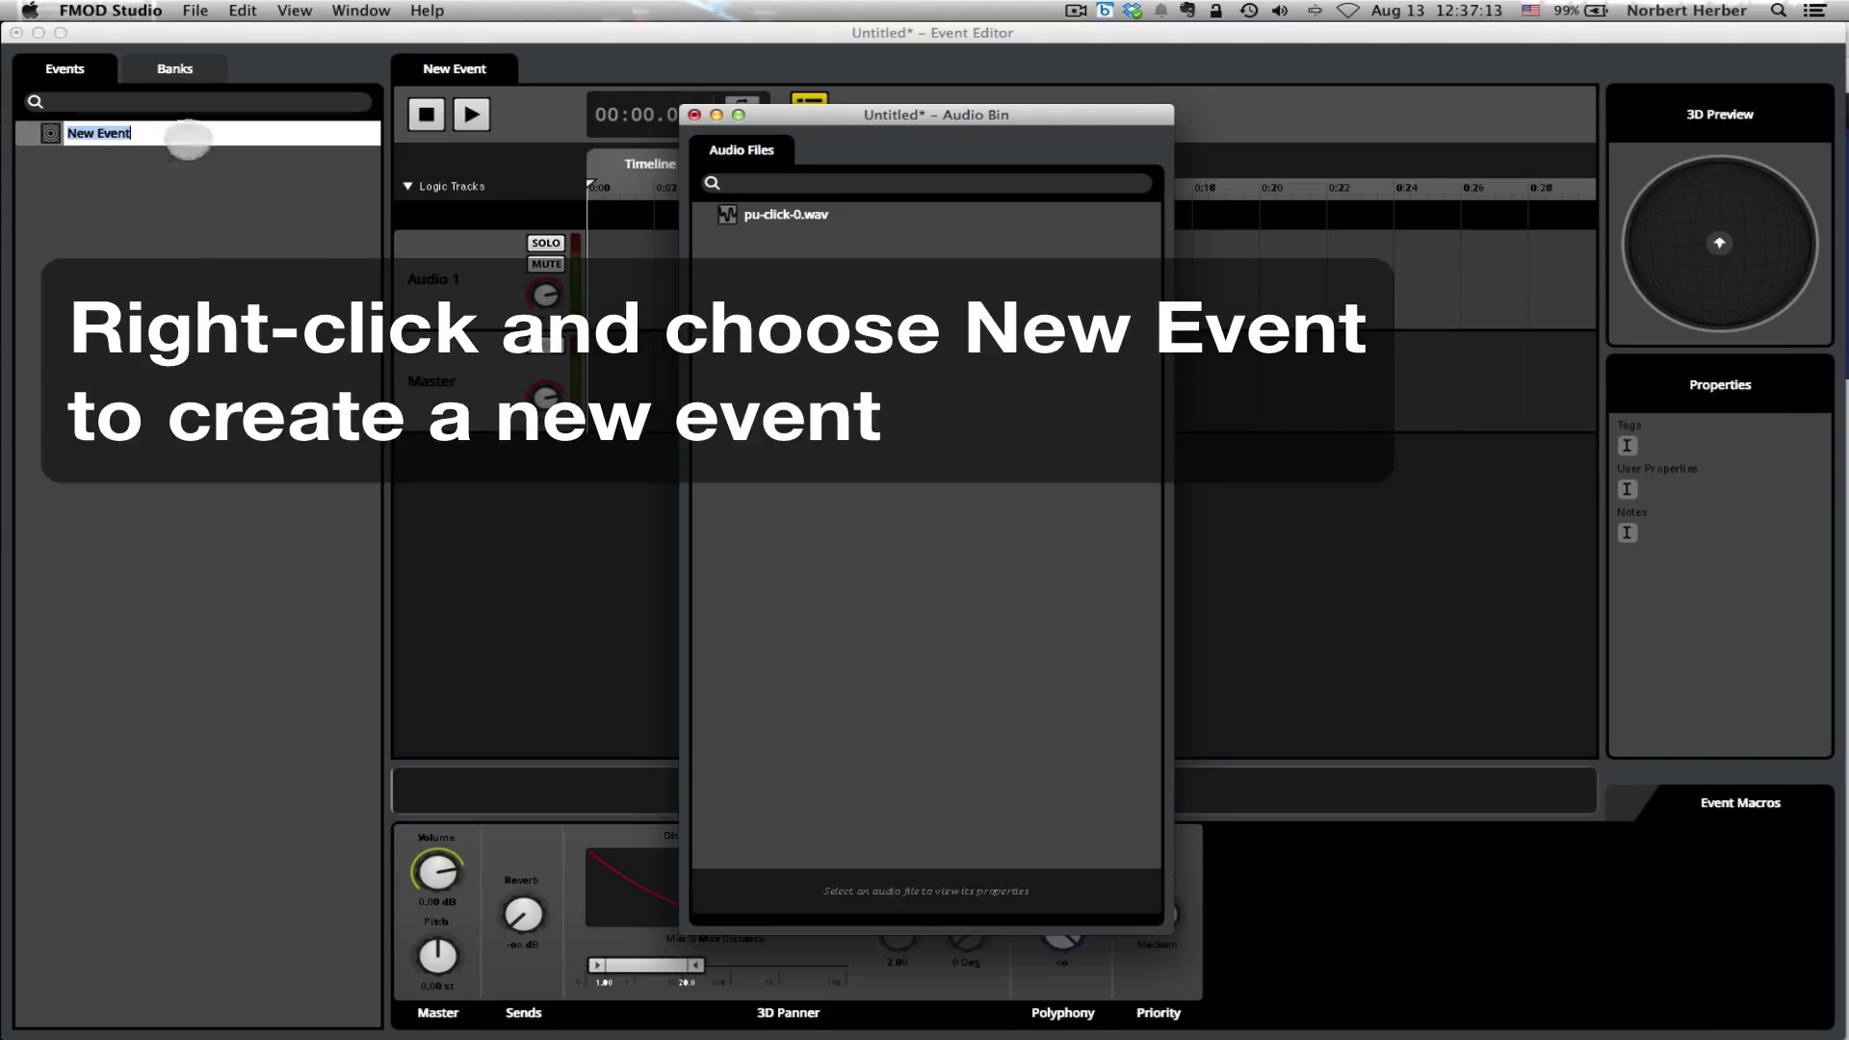
double_click(156, 132)
key(super+a)
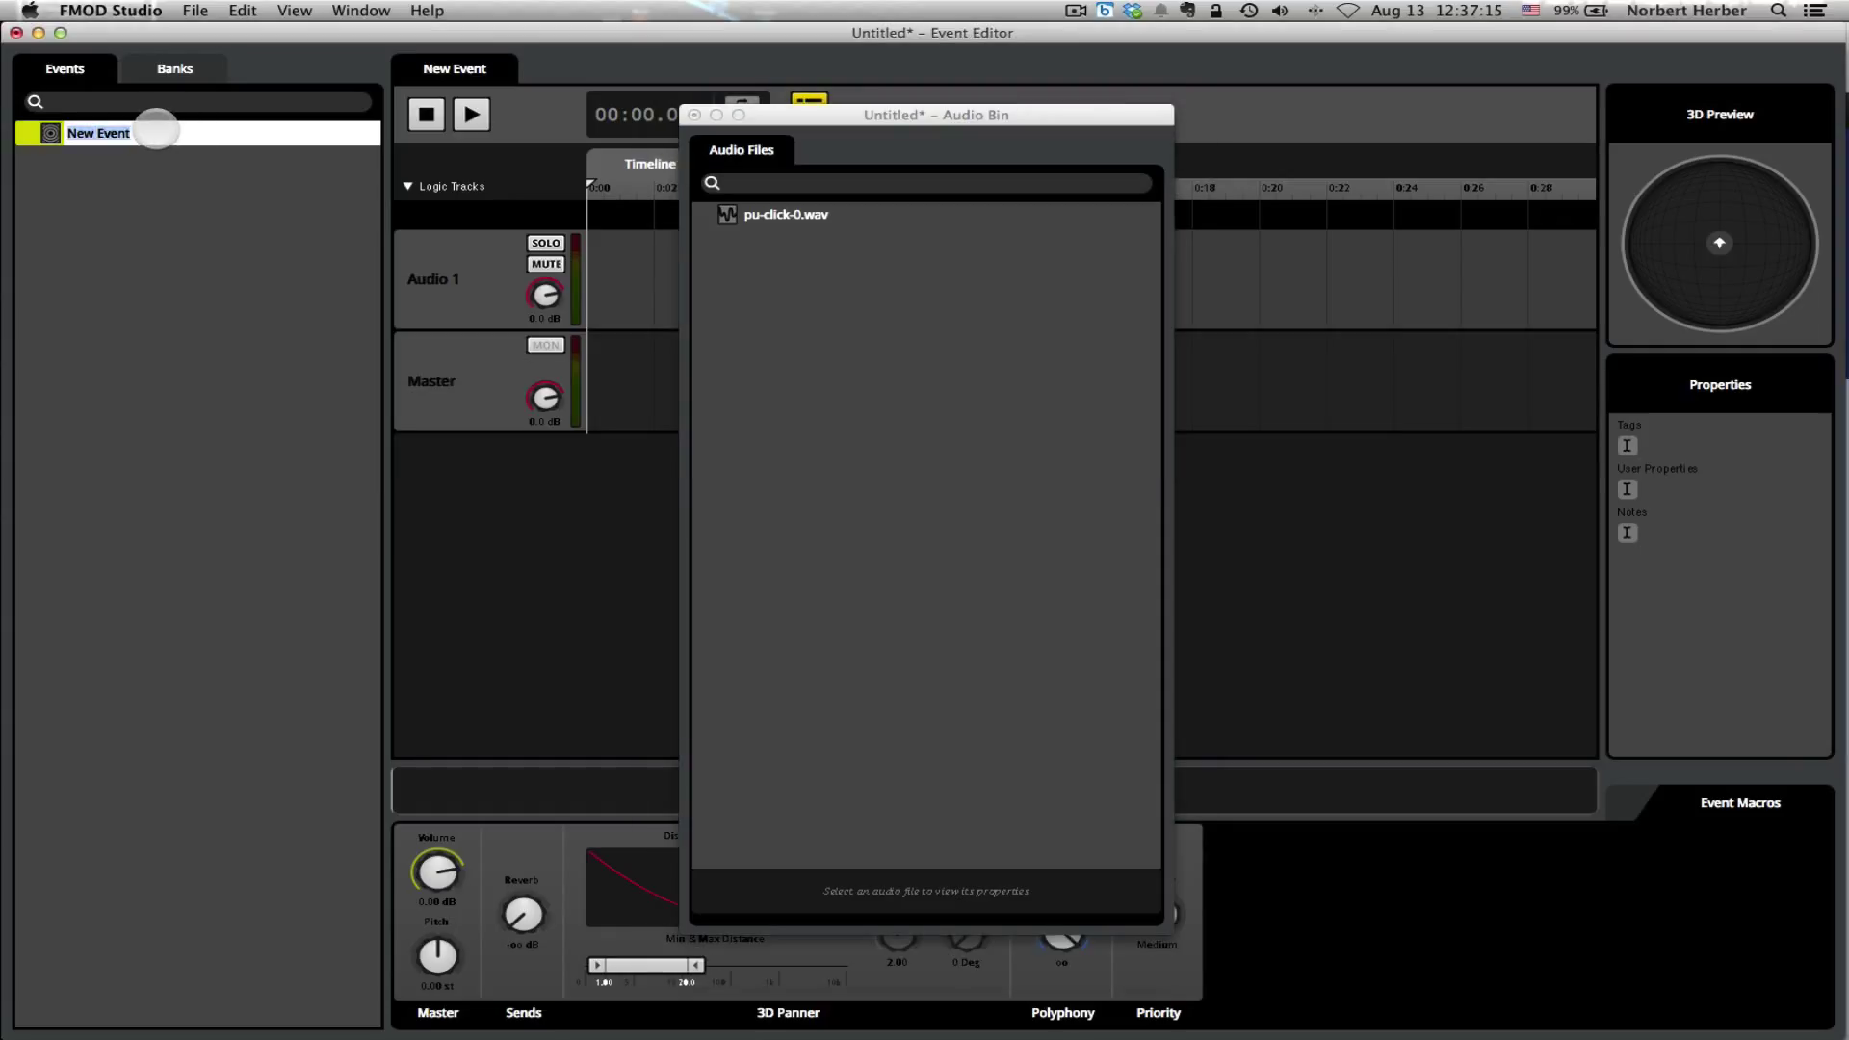
text(click)
key(Return)
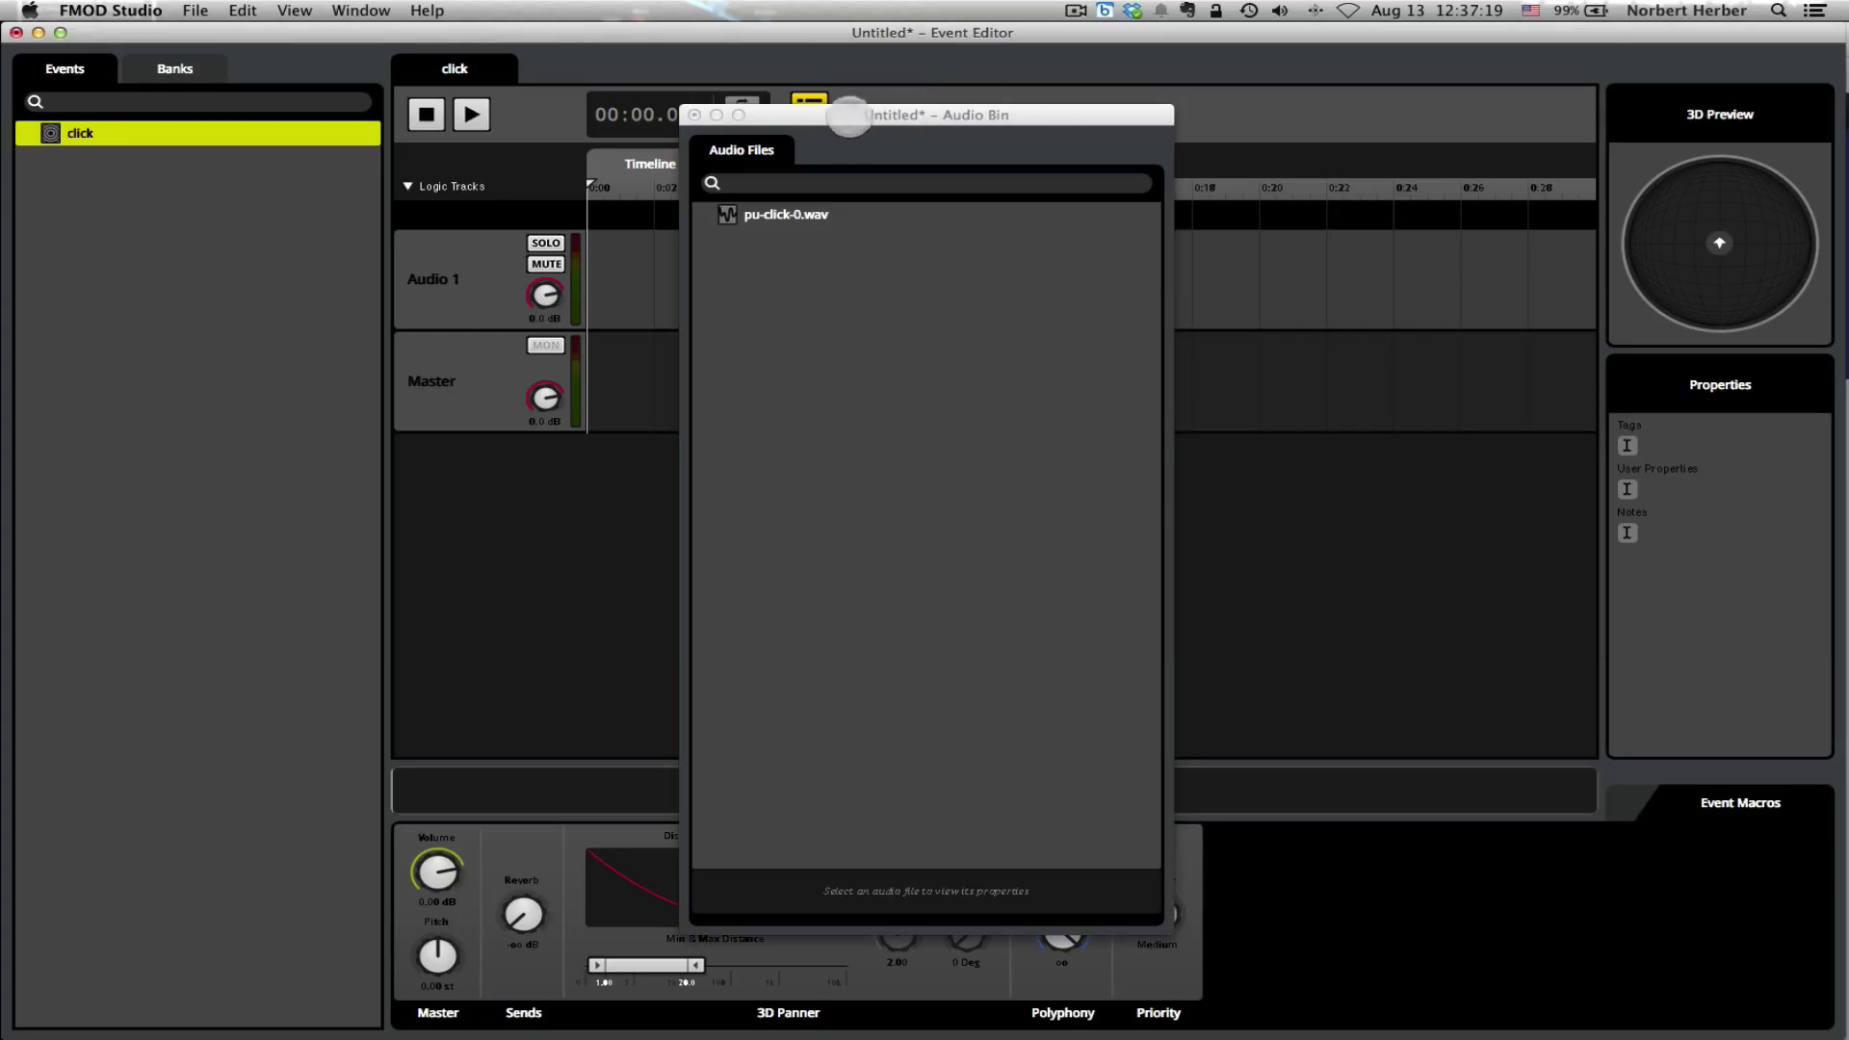
Step: Delete the 3D Panner from the click event's Master track, leaving only Fader and Send
drag(791, 115, 1357, 104)
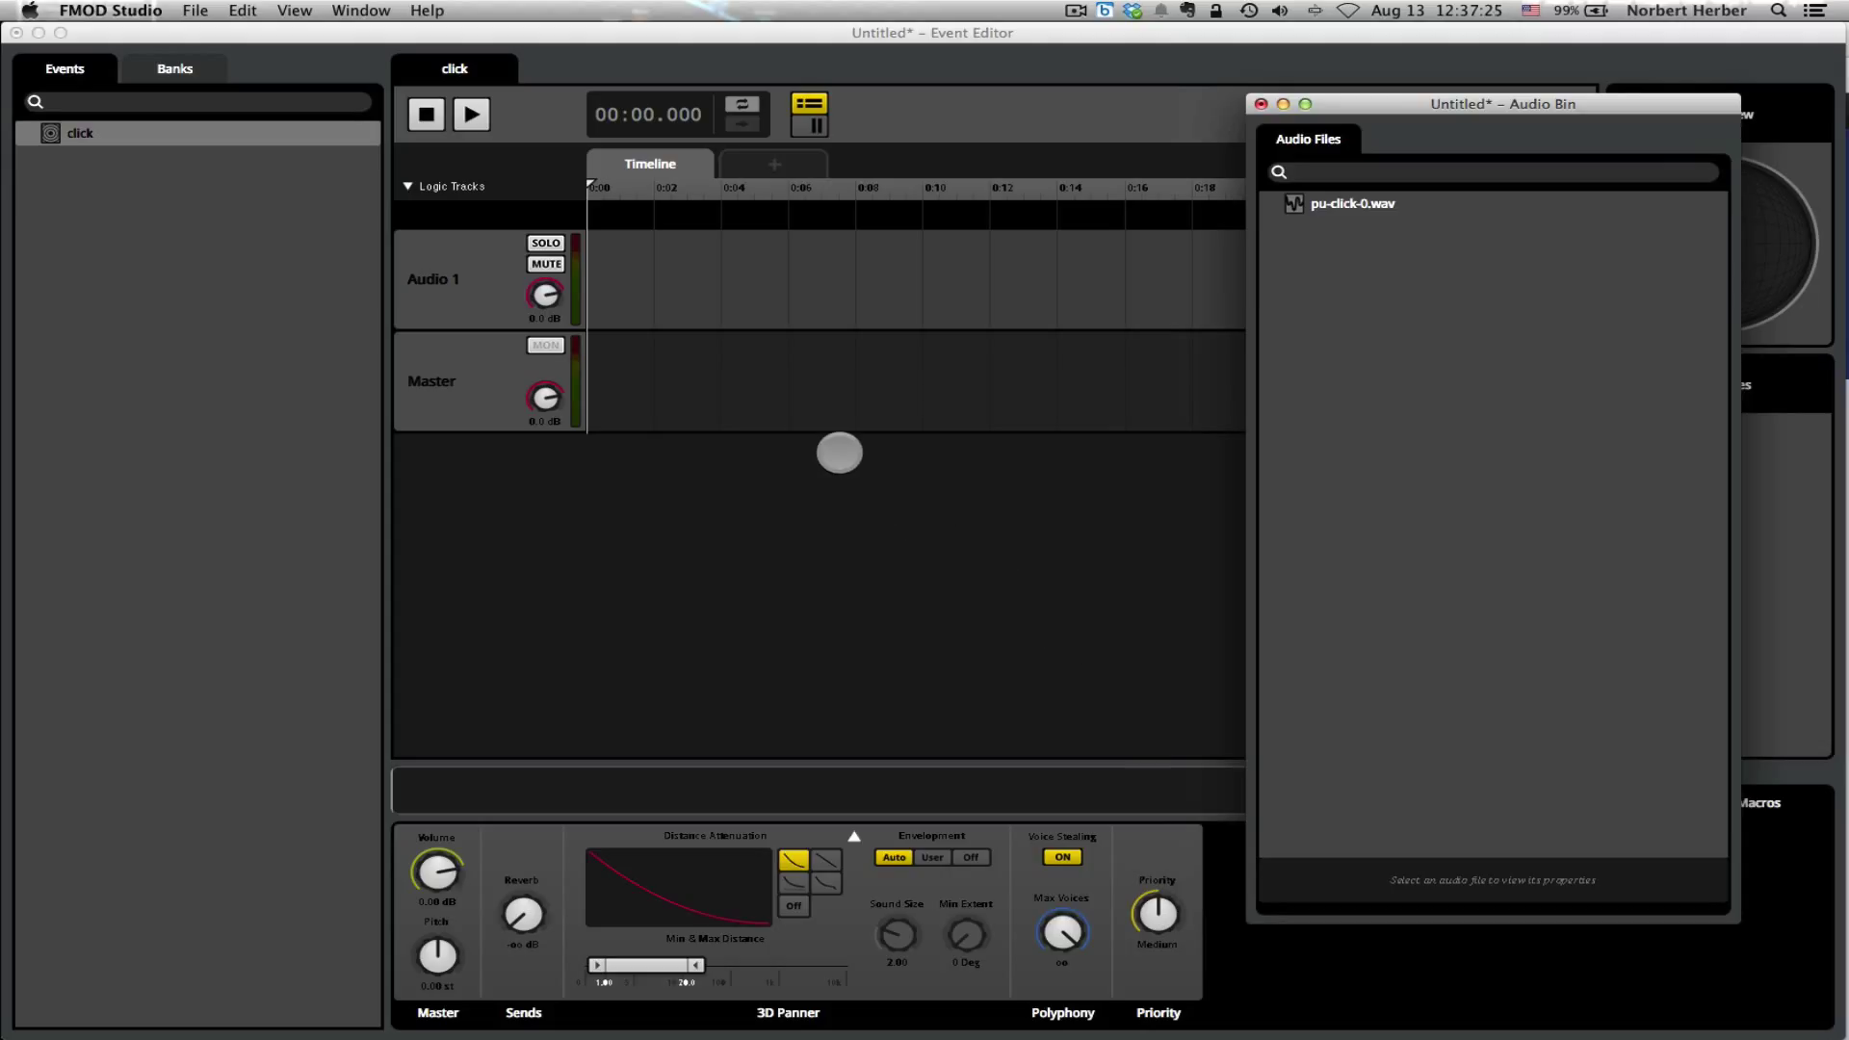
click(525, 390)
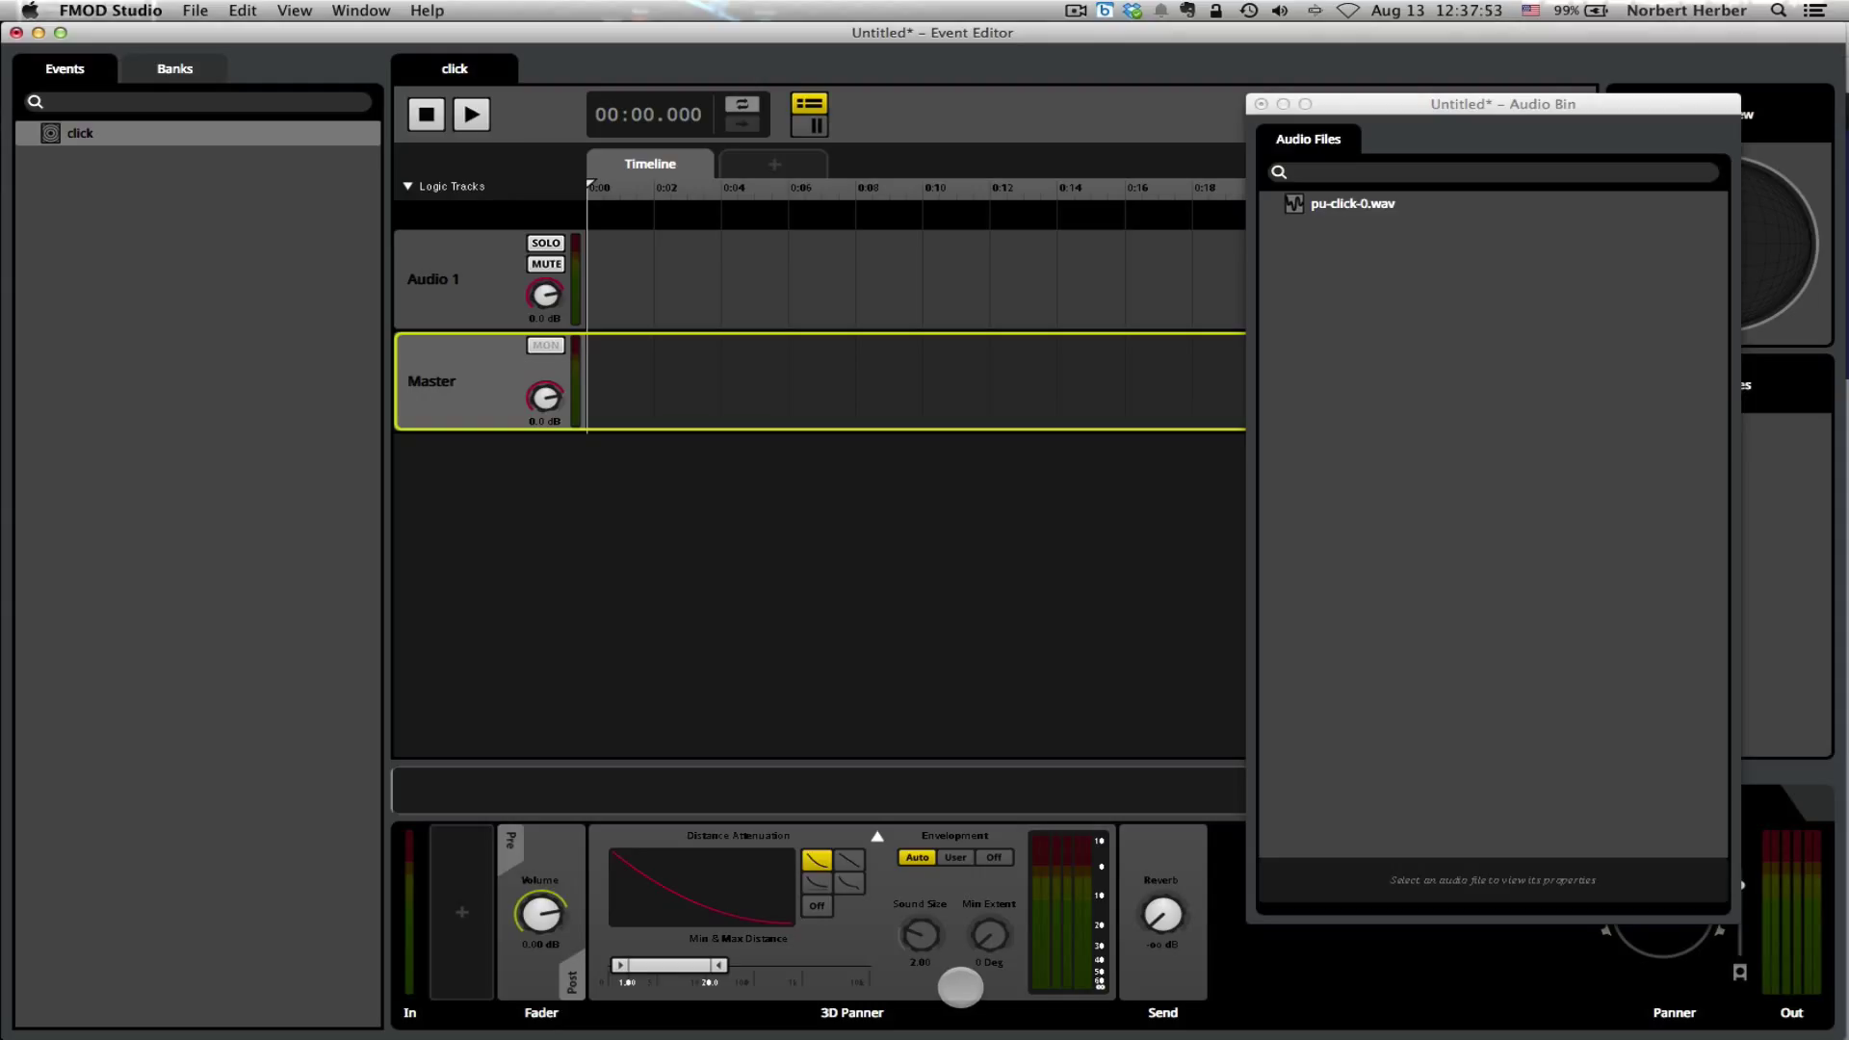
click(960, 987)
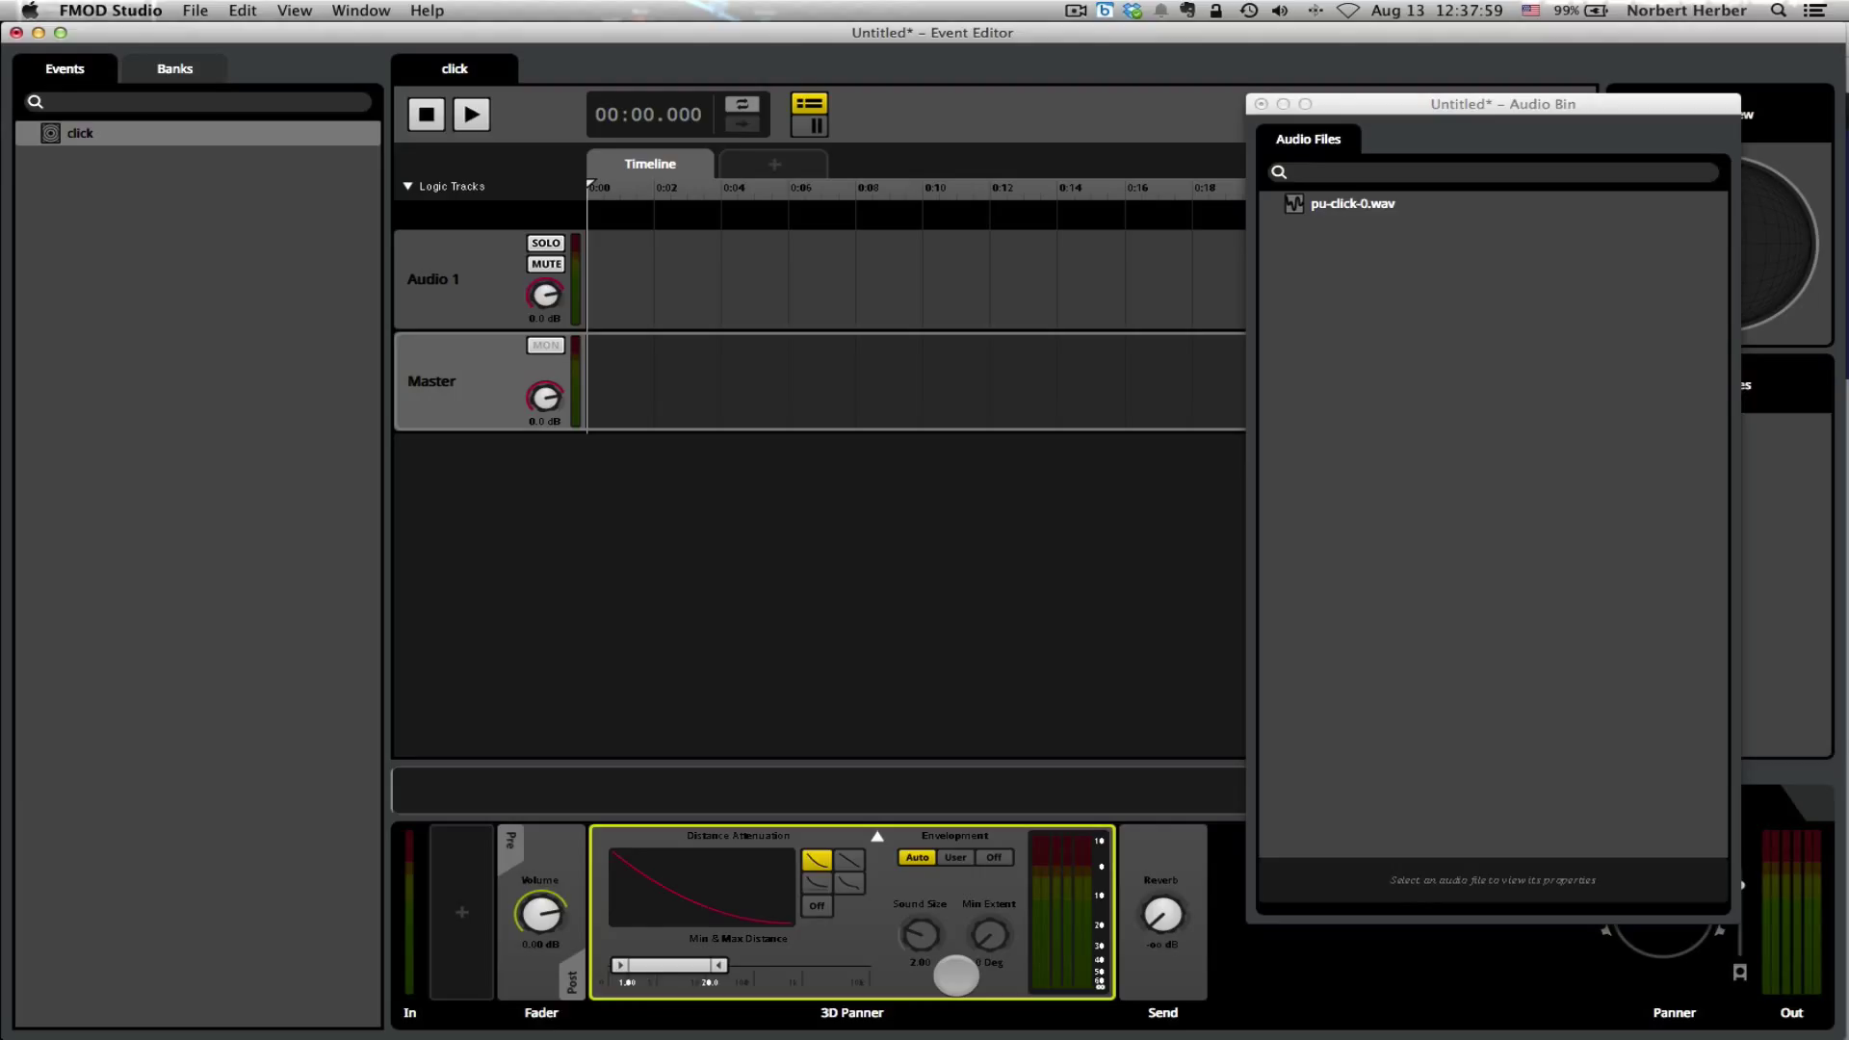
key(Delete)
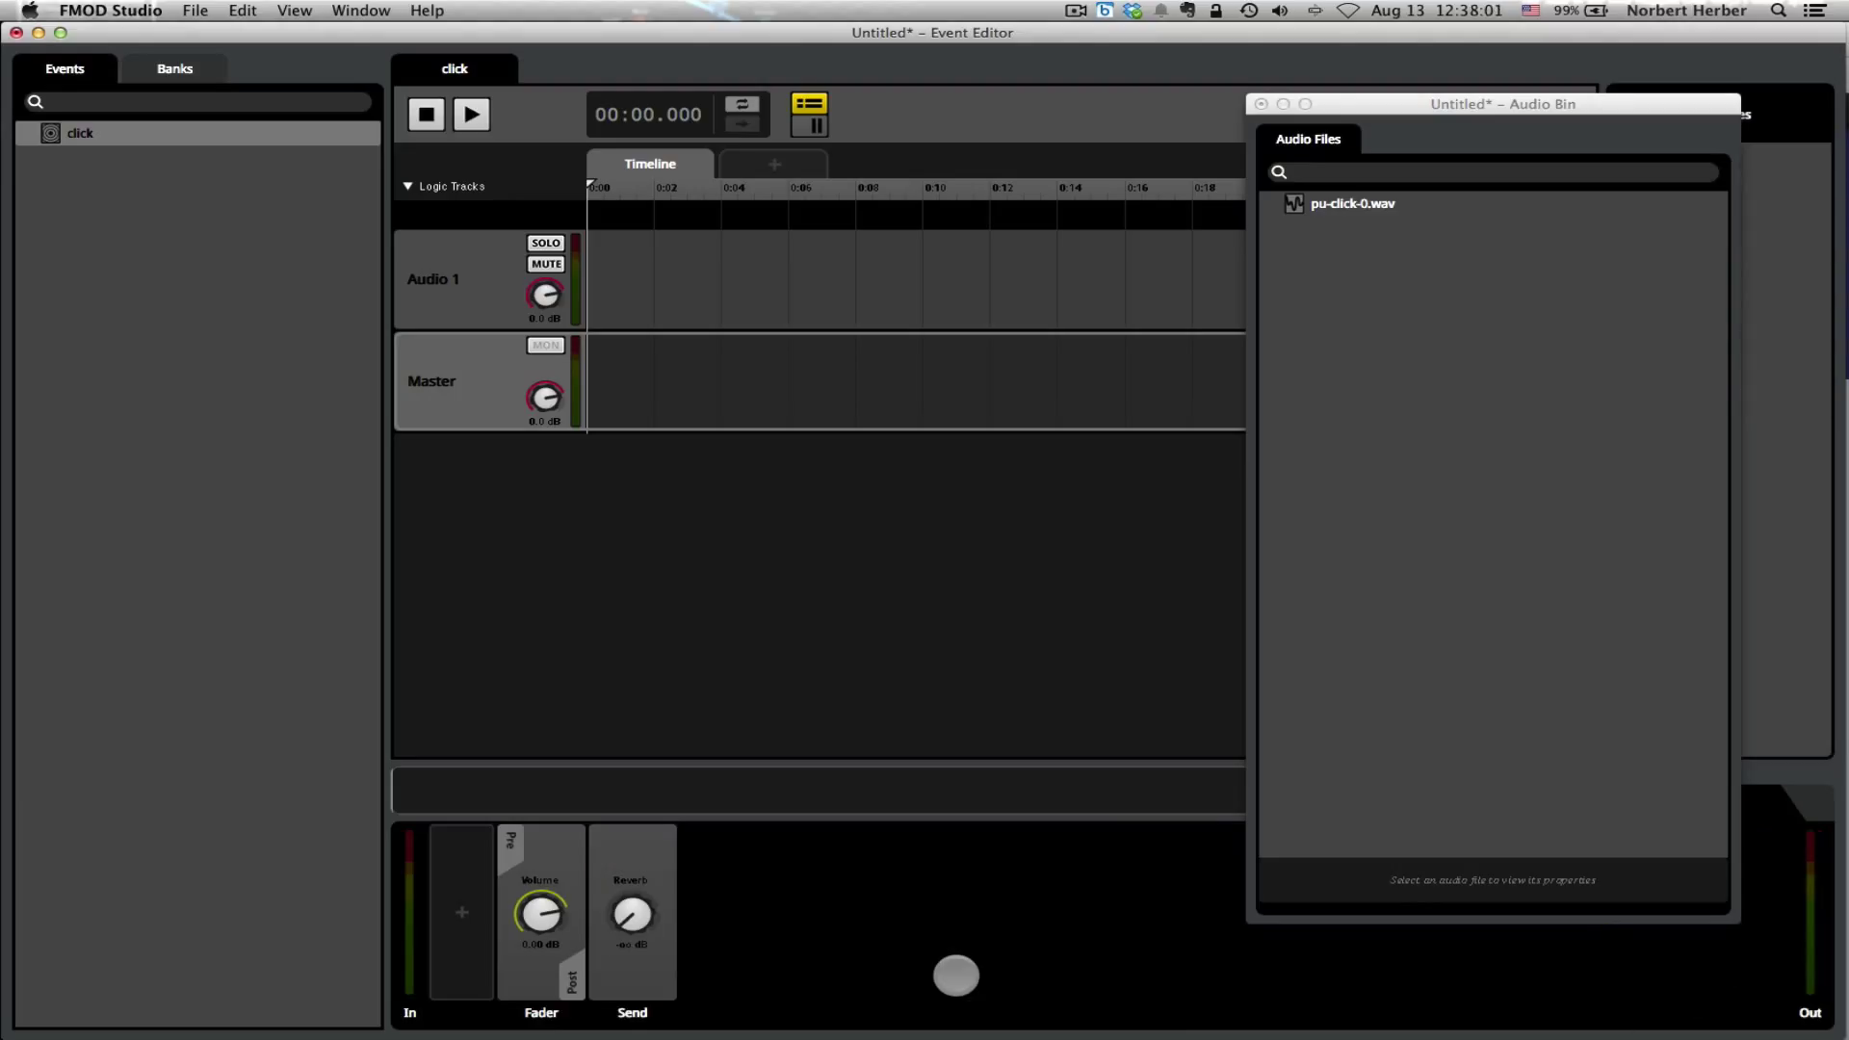
key(super+z)
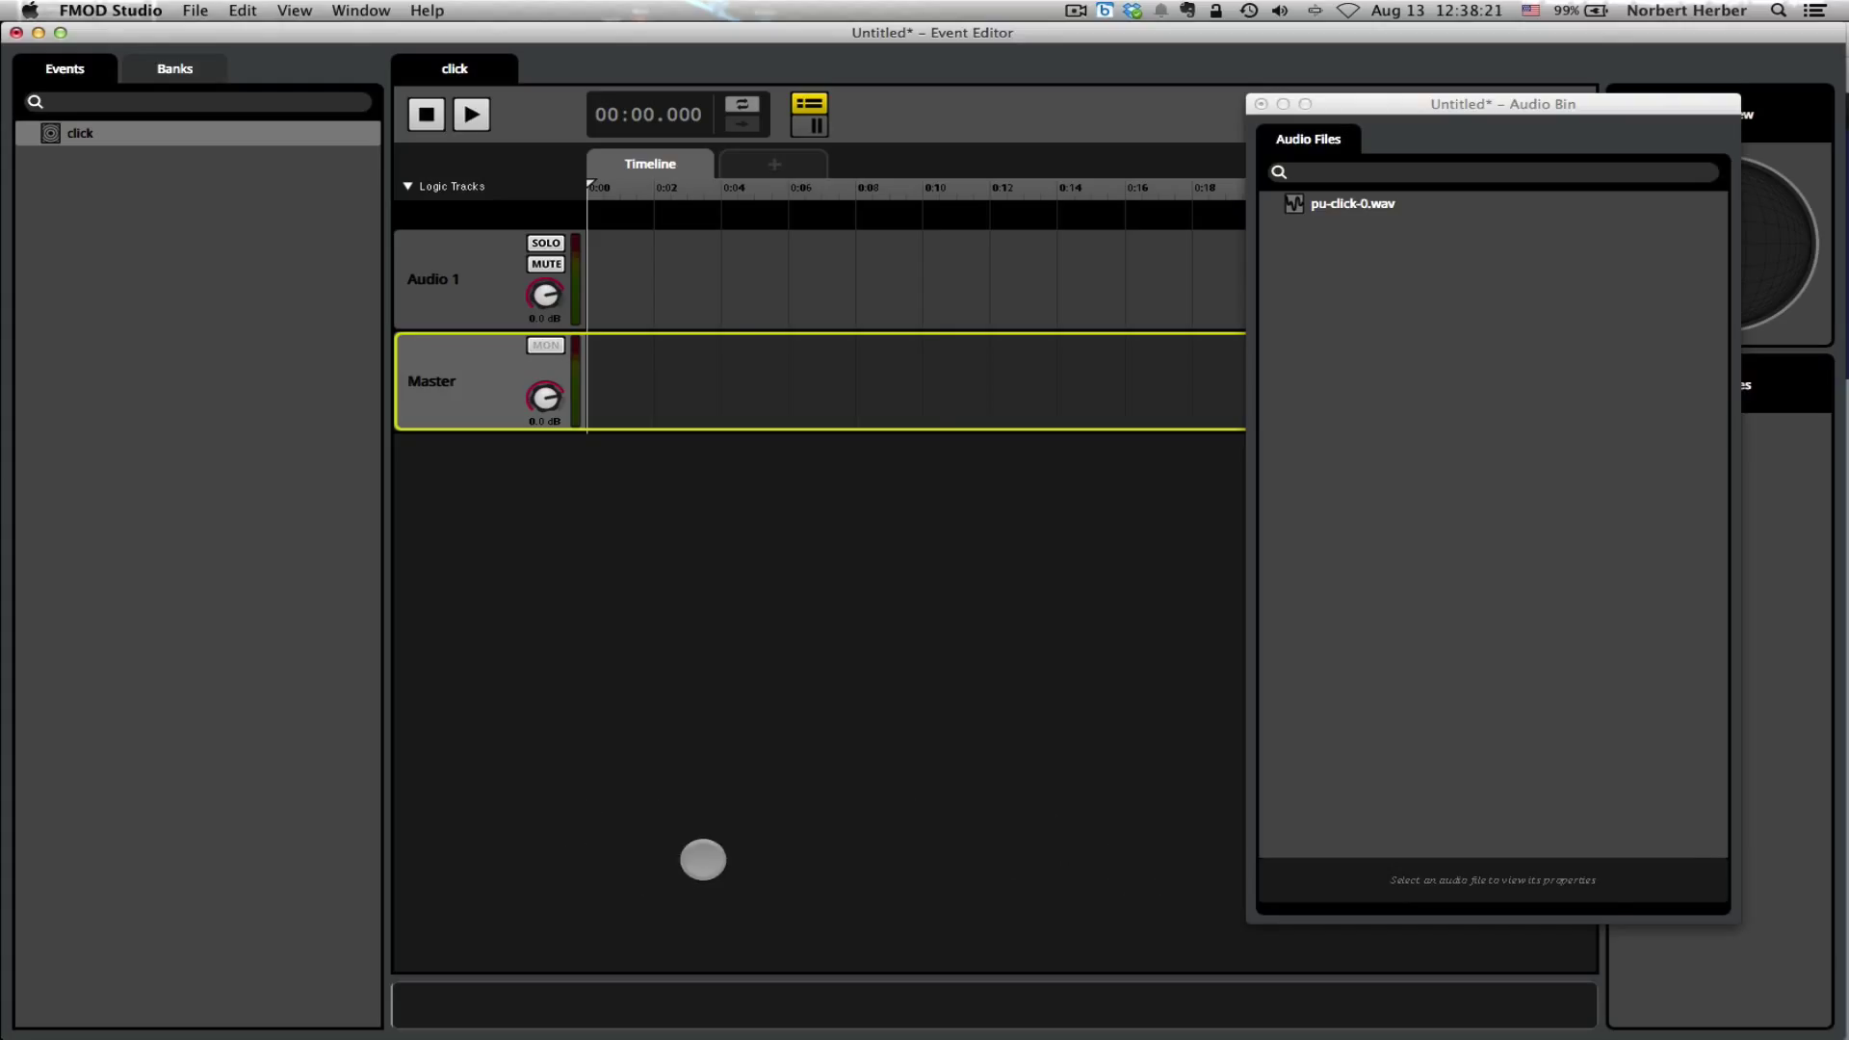
click(701, 858)
click(904, 971)
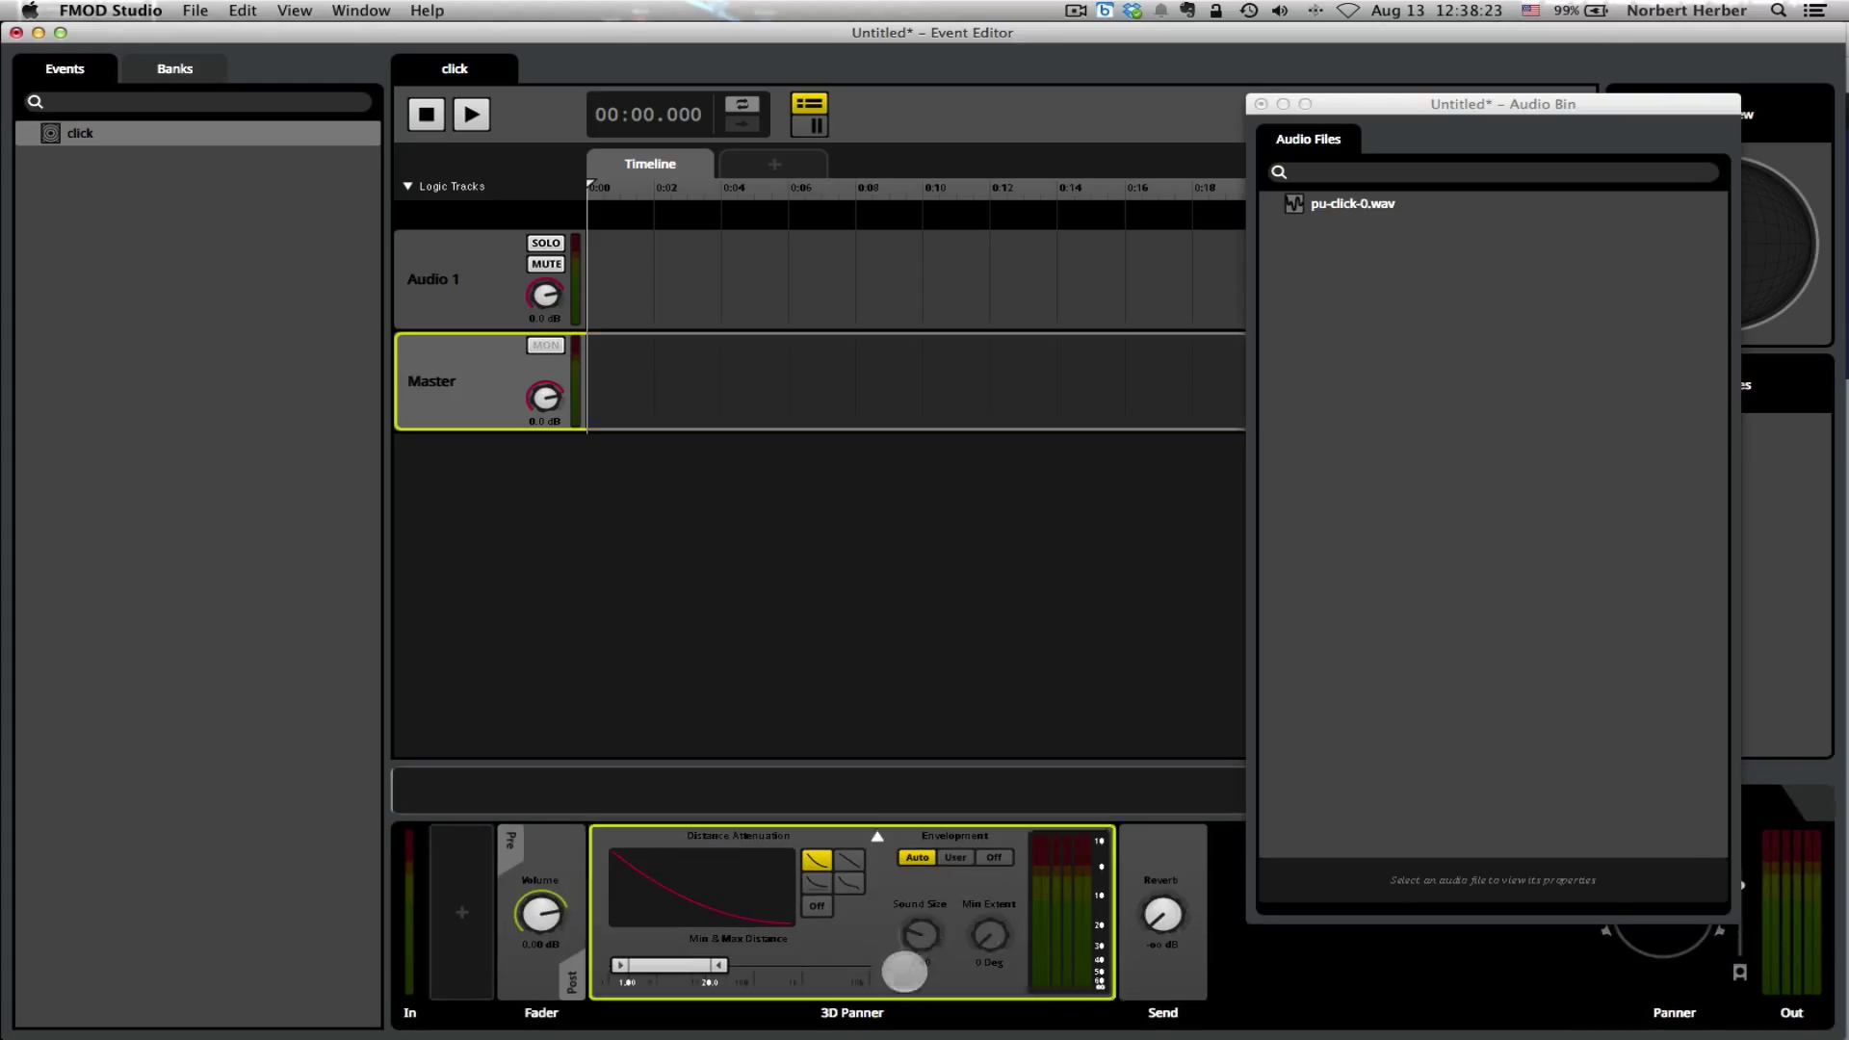
key(Delete)
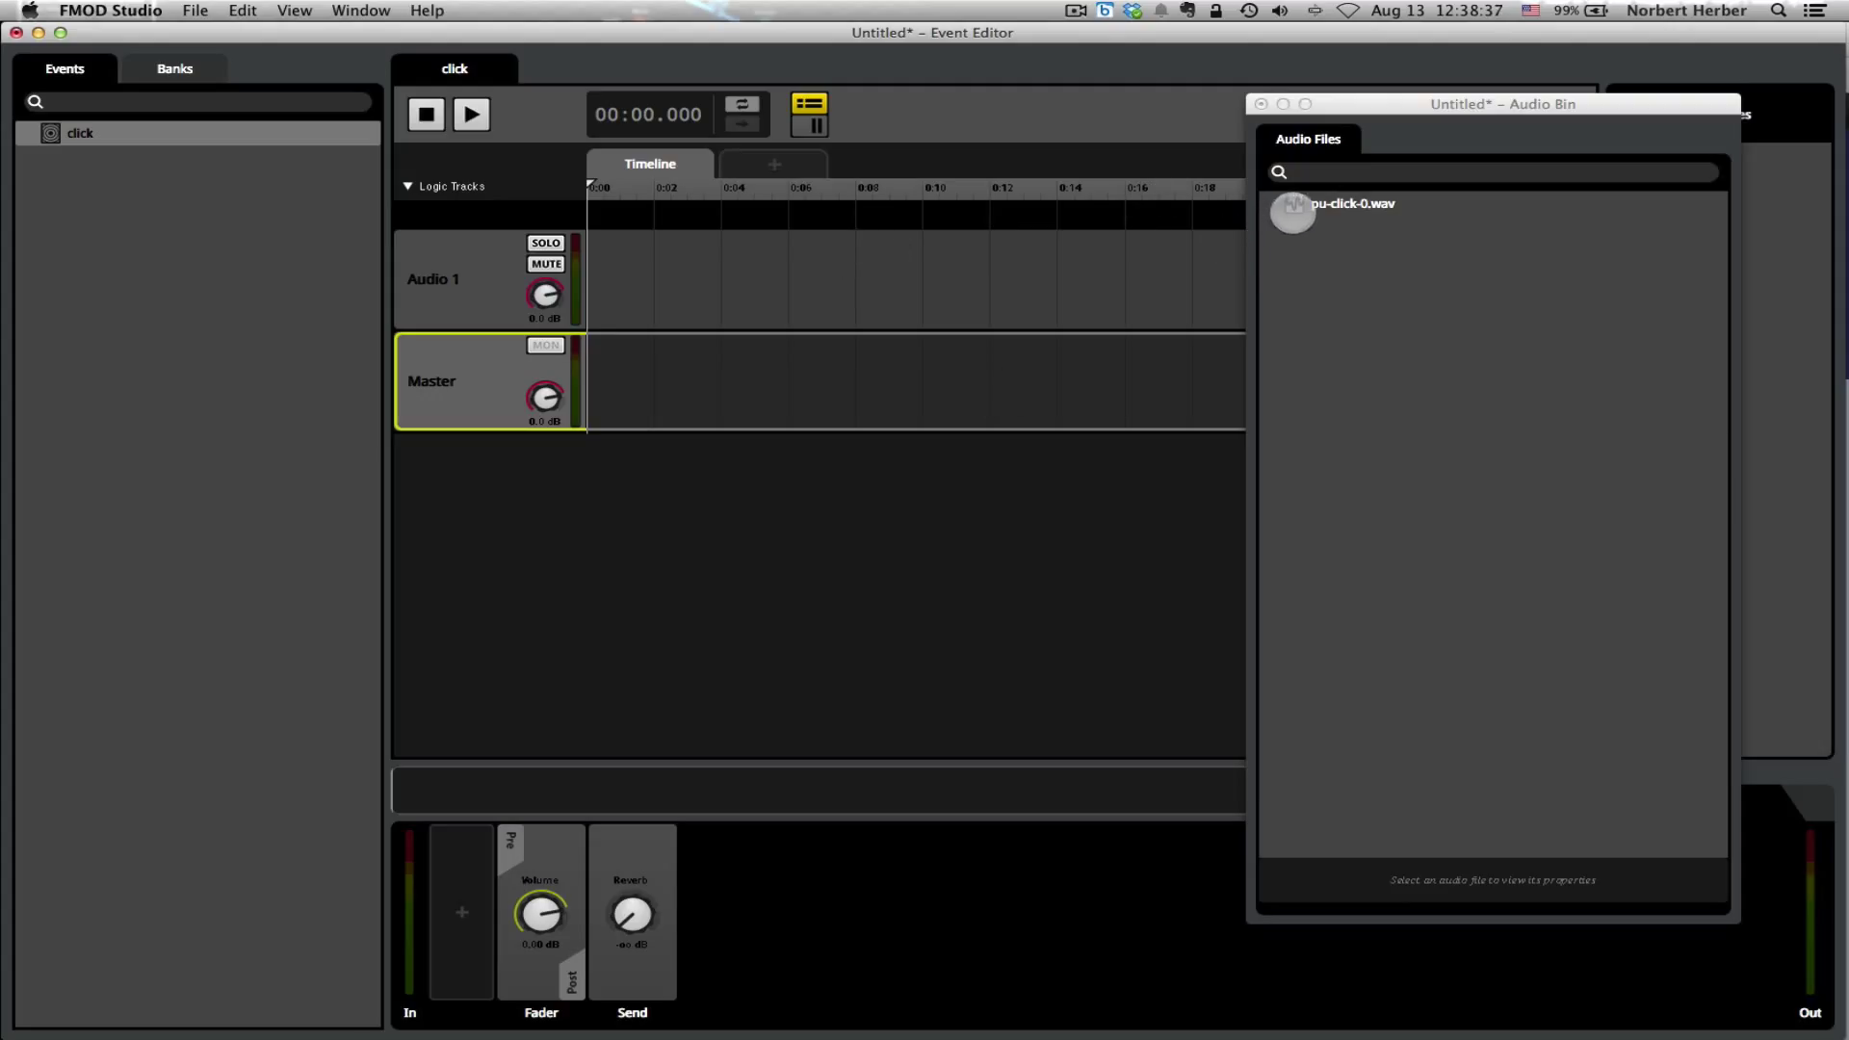
Step: Place pu-click-0.wav on the Audio 1 track and align it to start at 0:00
drag(1293, 205, 589, 273)
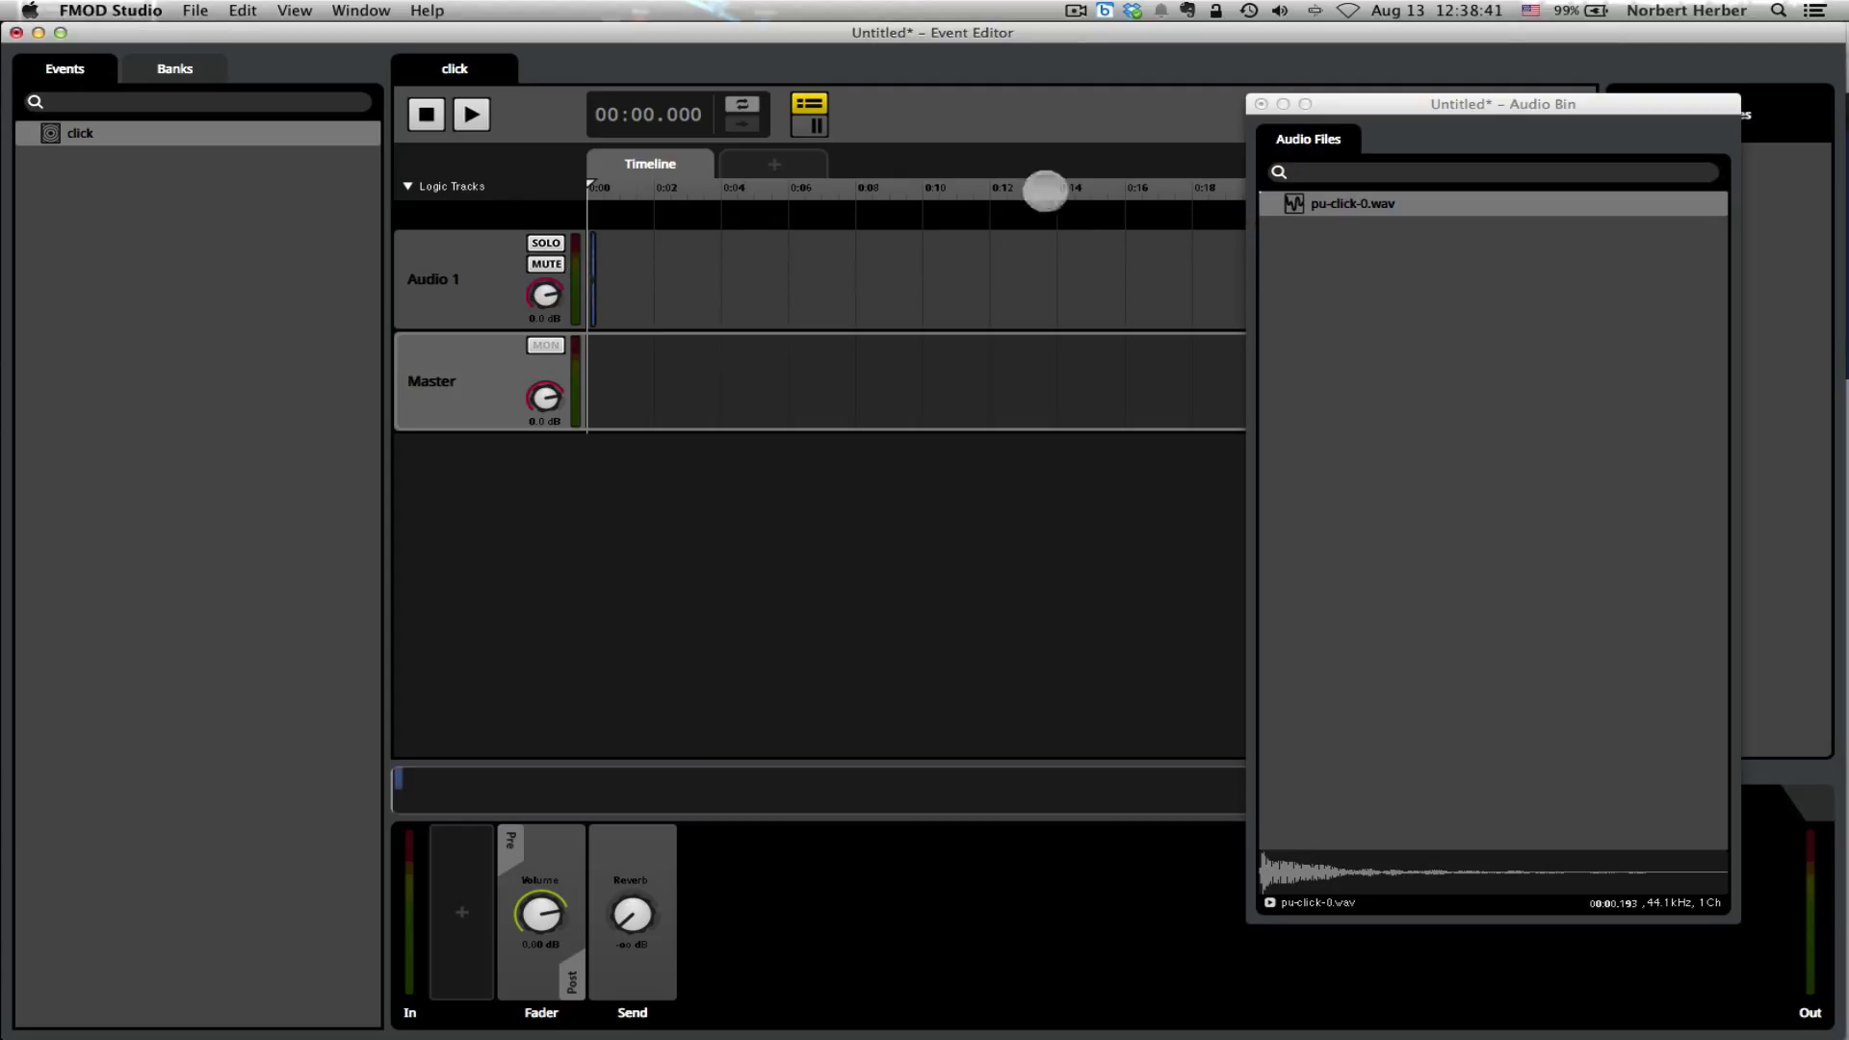
click(1260, 103)
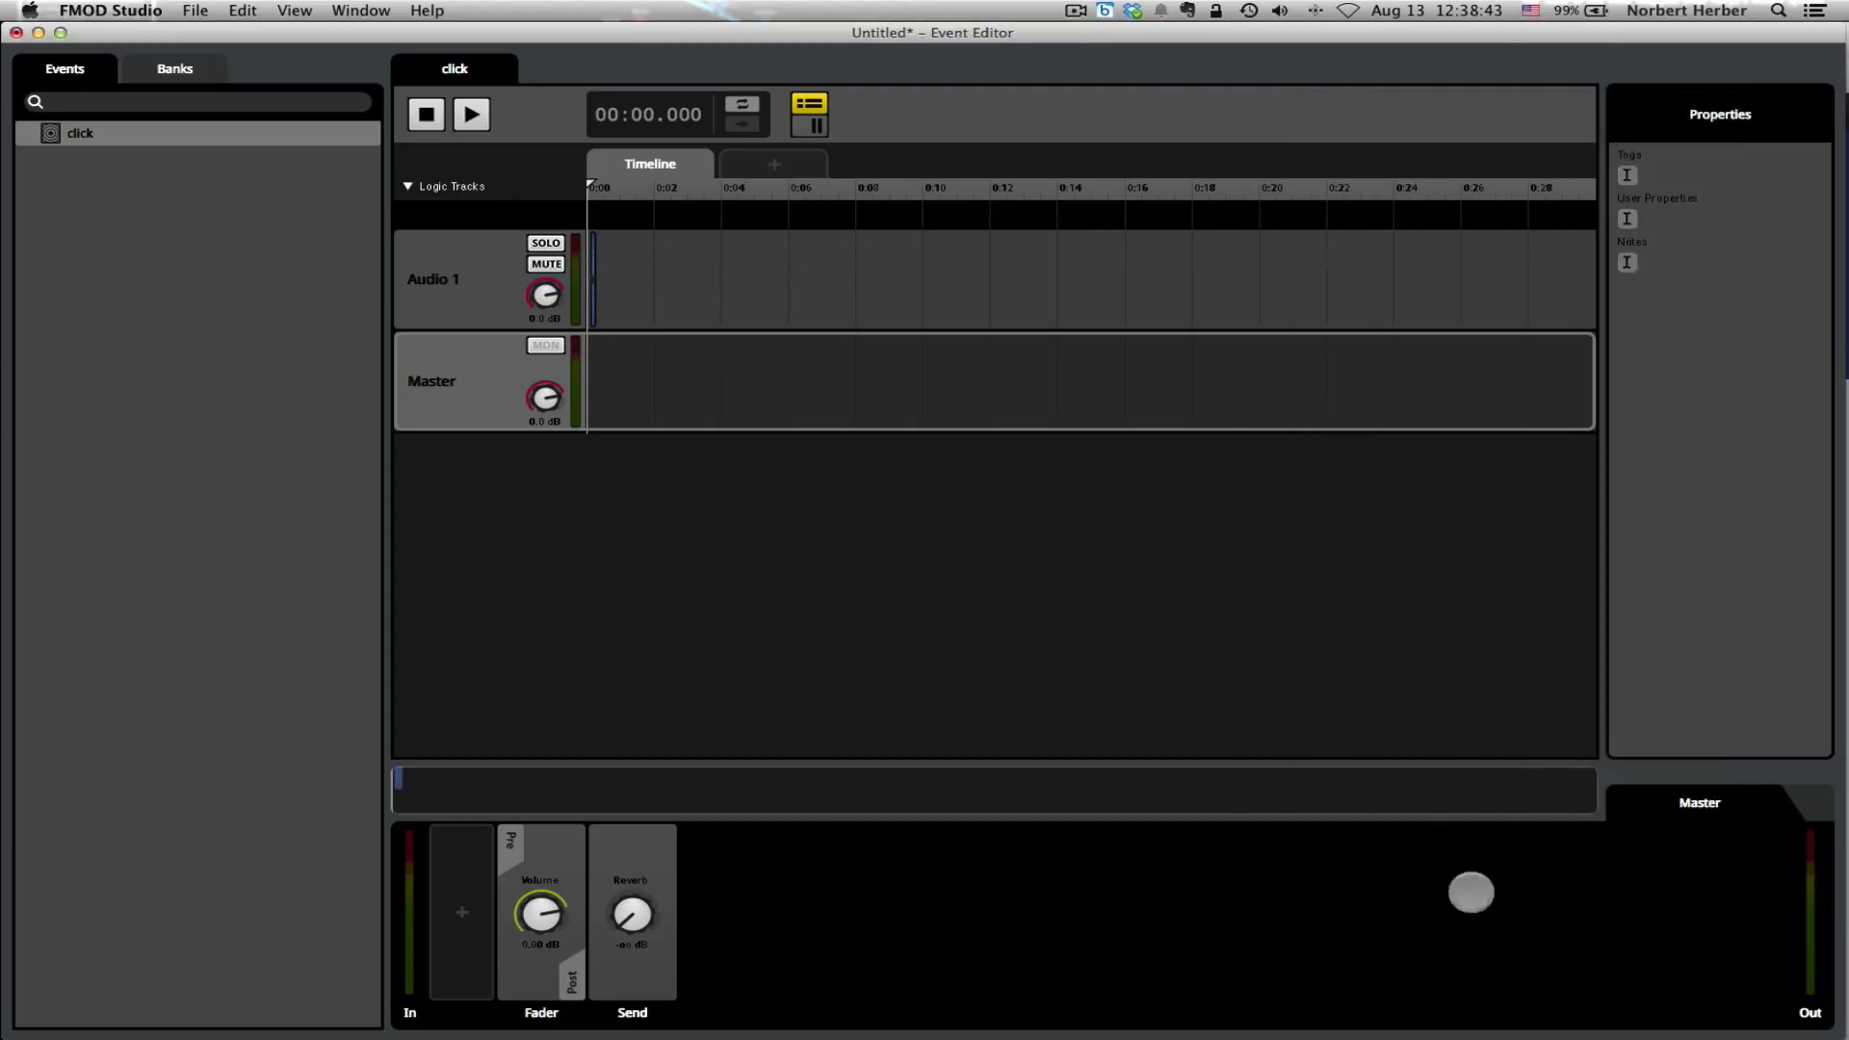
drag(1592, 784, 485, 770)
drag(639, 272, 510, 270)
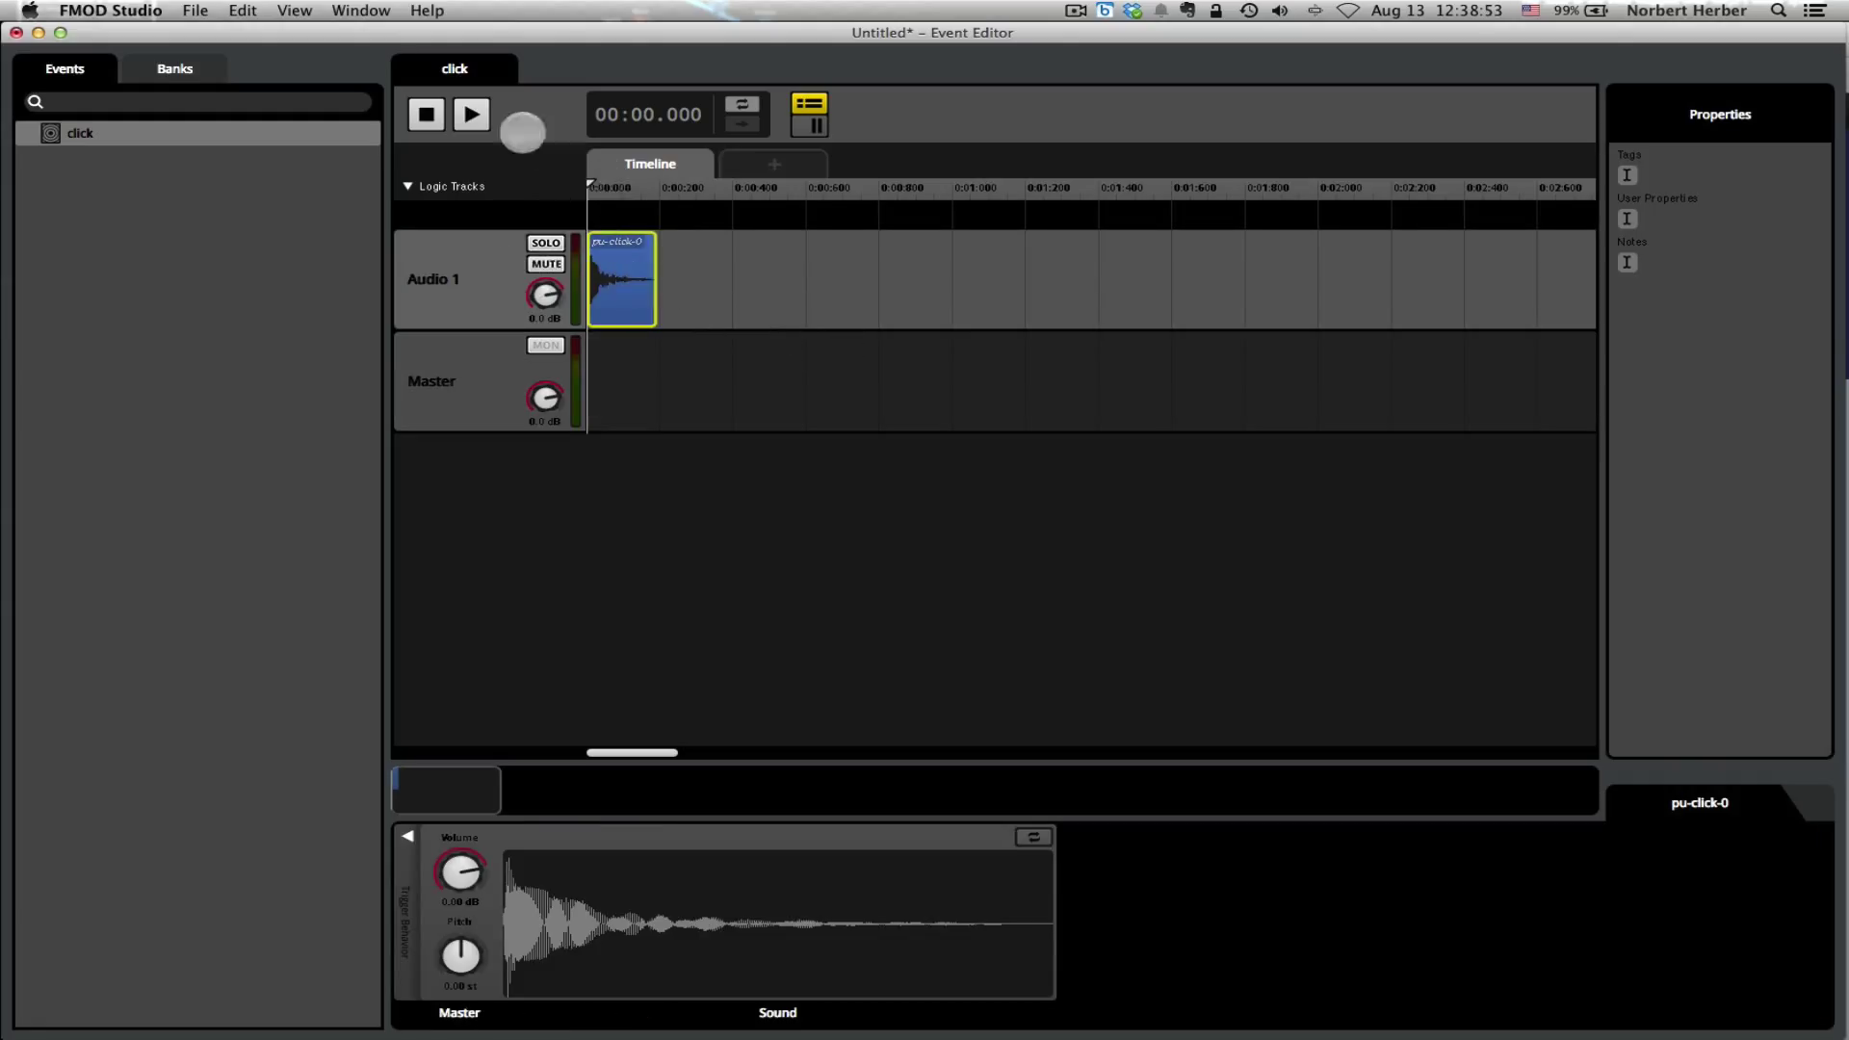
Step: Play the click event repeatedly, stop and replay it, then toggle the sound's loop on and off
click(472, 113)
click(471, 113)
click(471, 113)
click(471, 112)
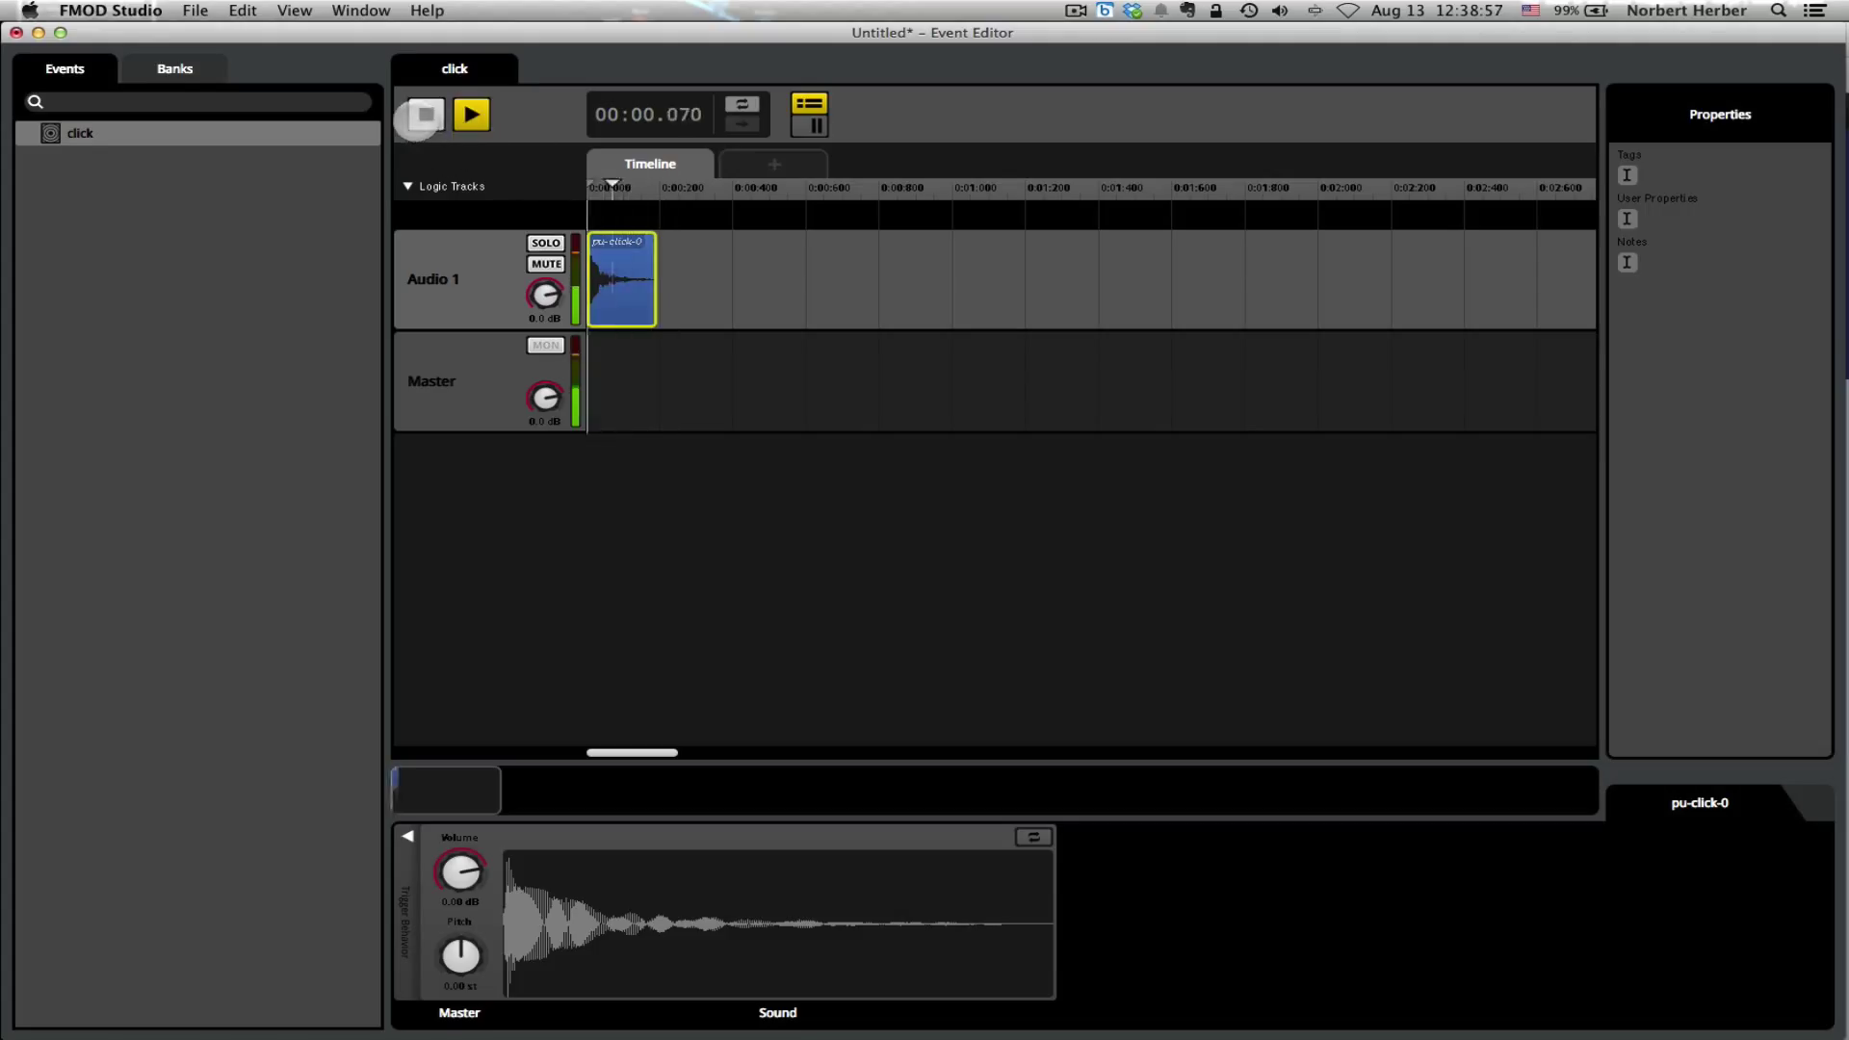
click(426, 114)
click(427, 115)
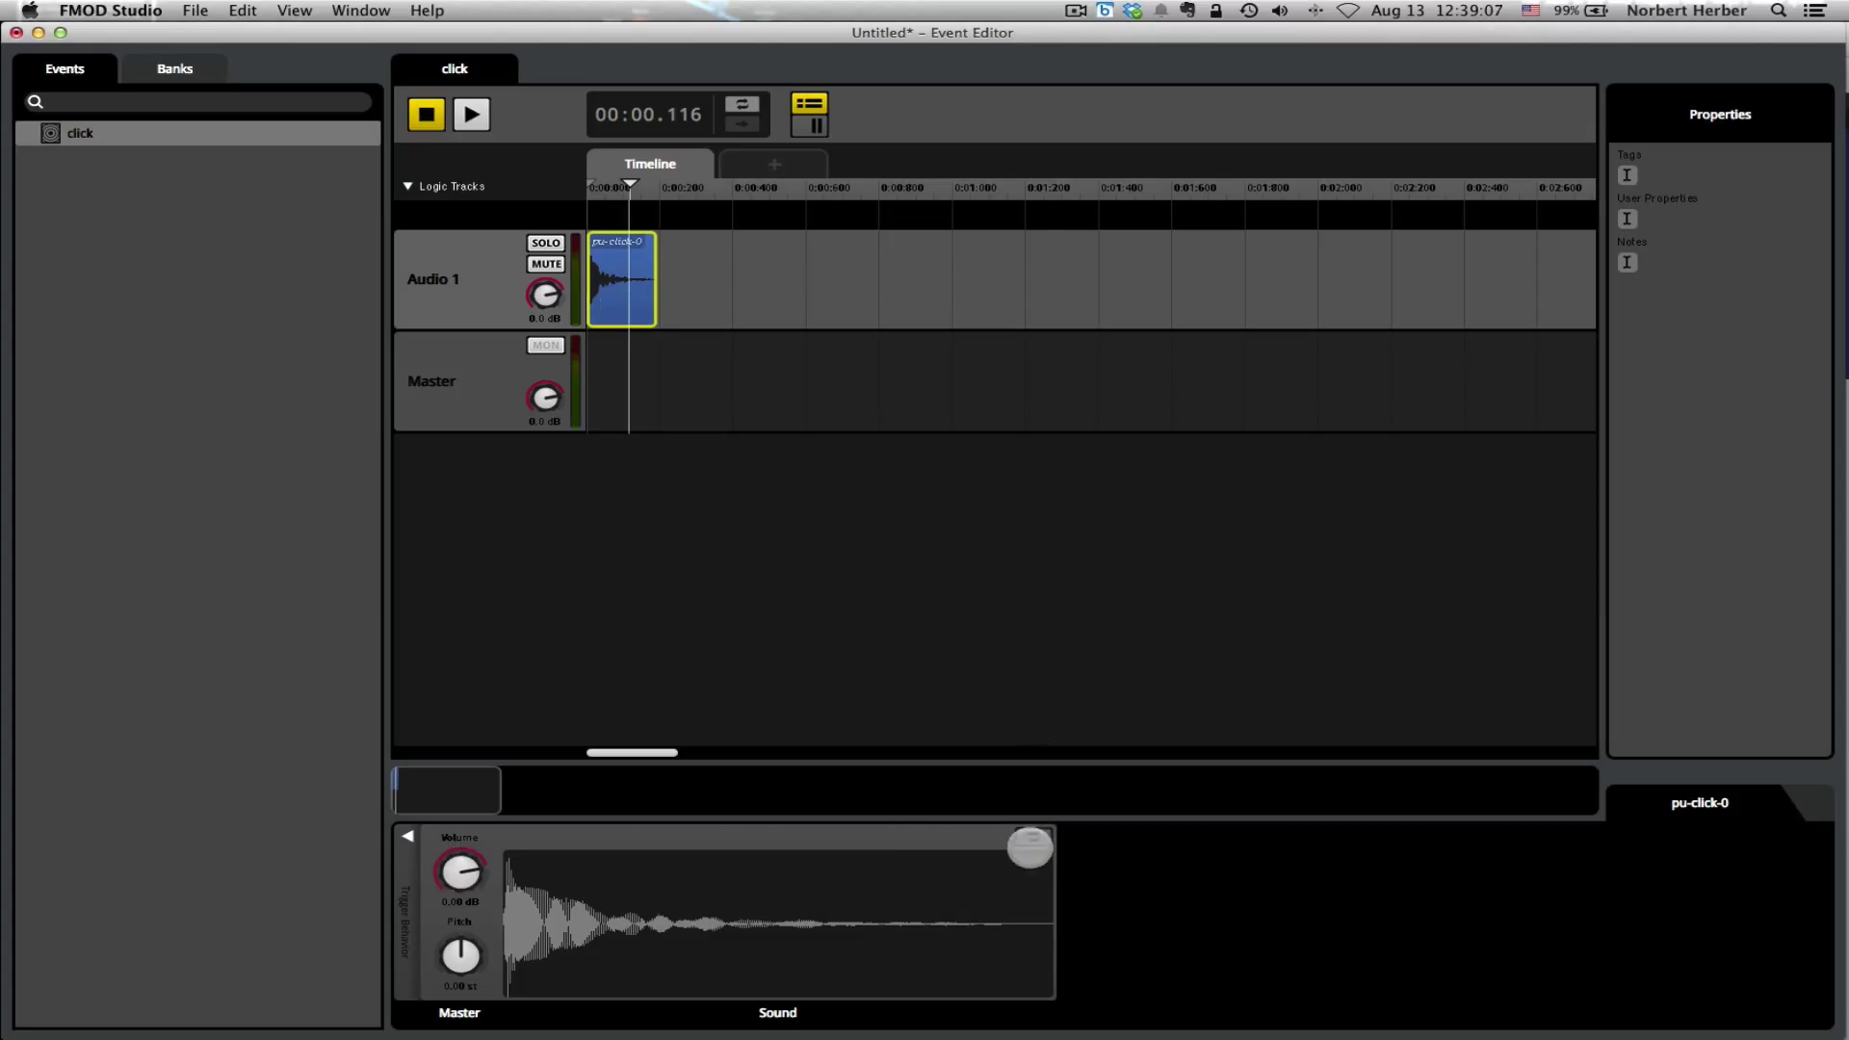
click(1033, 837)
click(1036, 838)
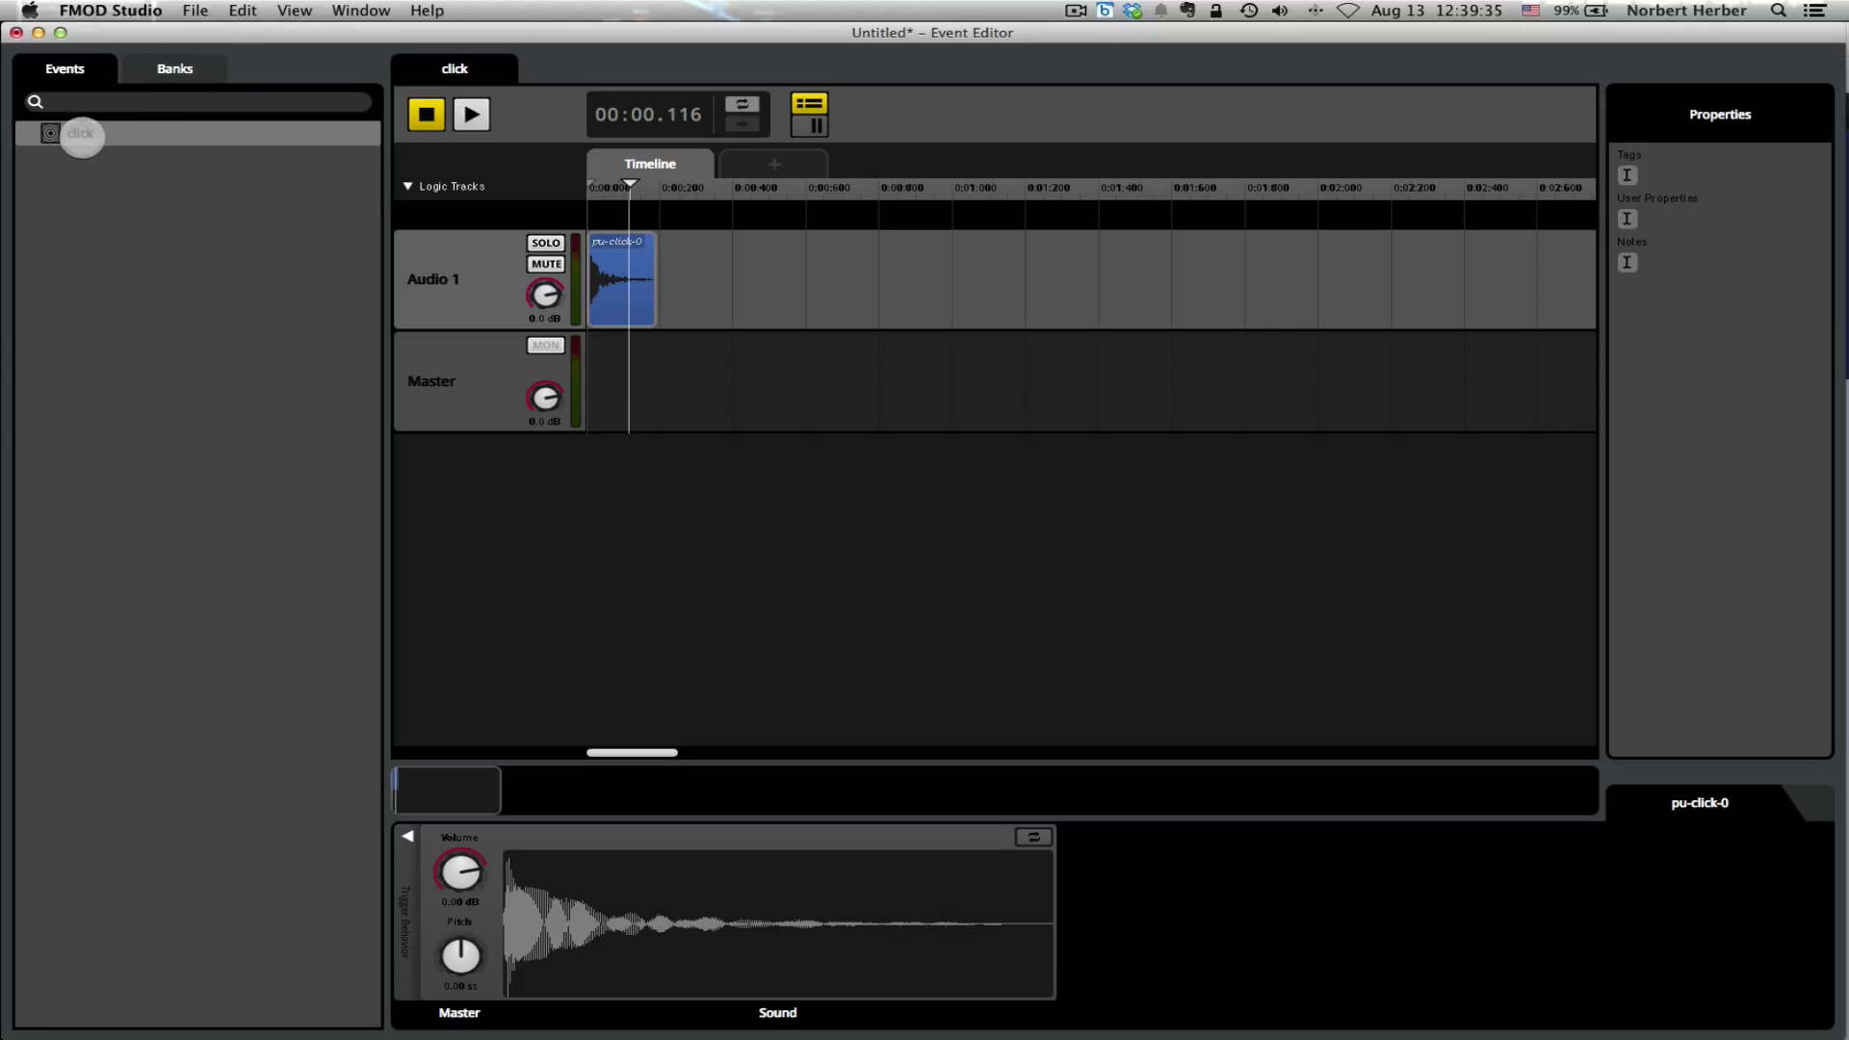
Step: Assign the click event to Master Bank through its Assign to Bank context menu
click(81, 135)
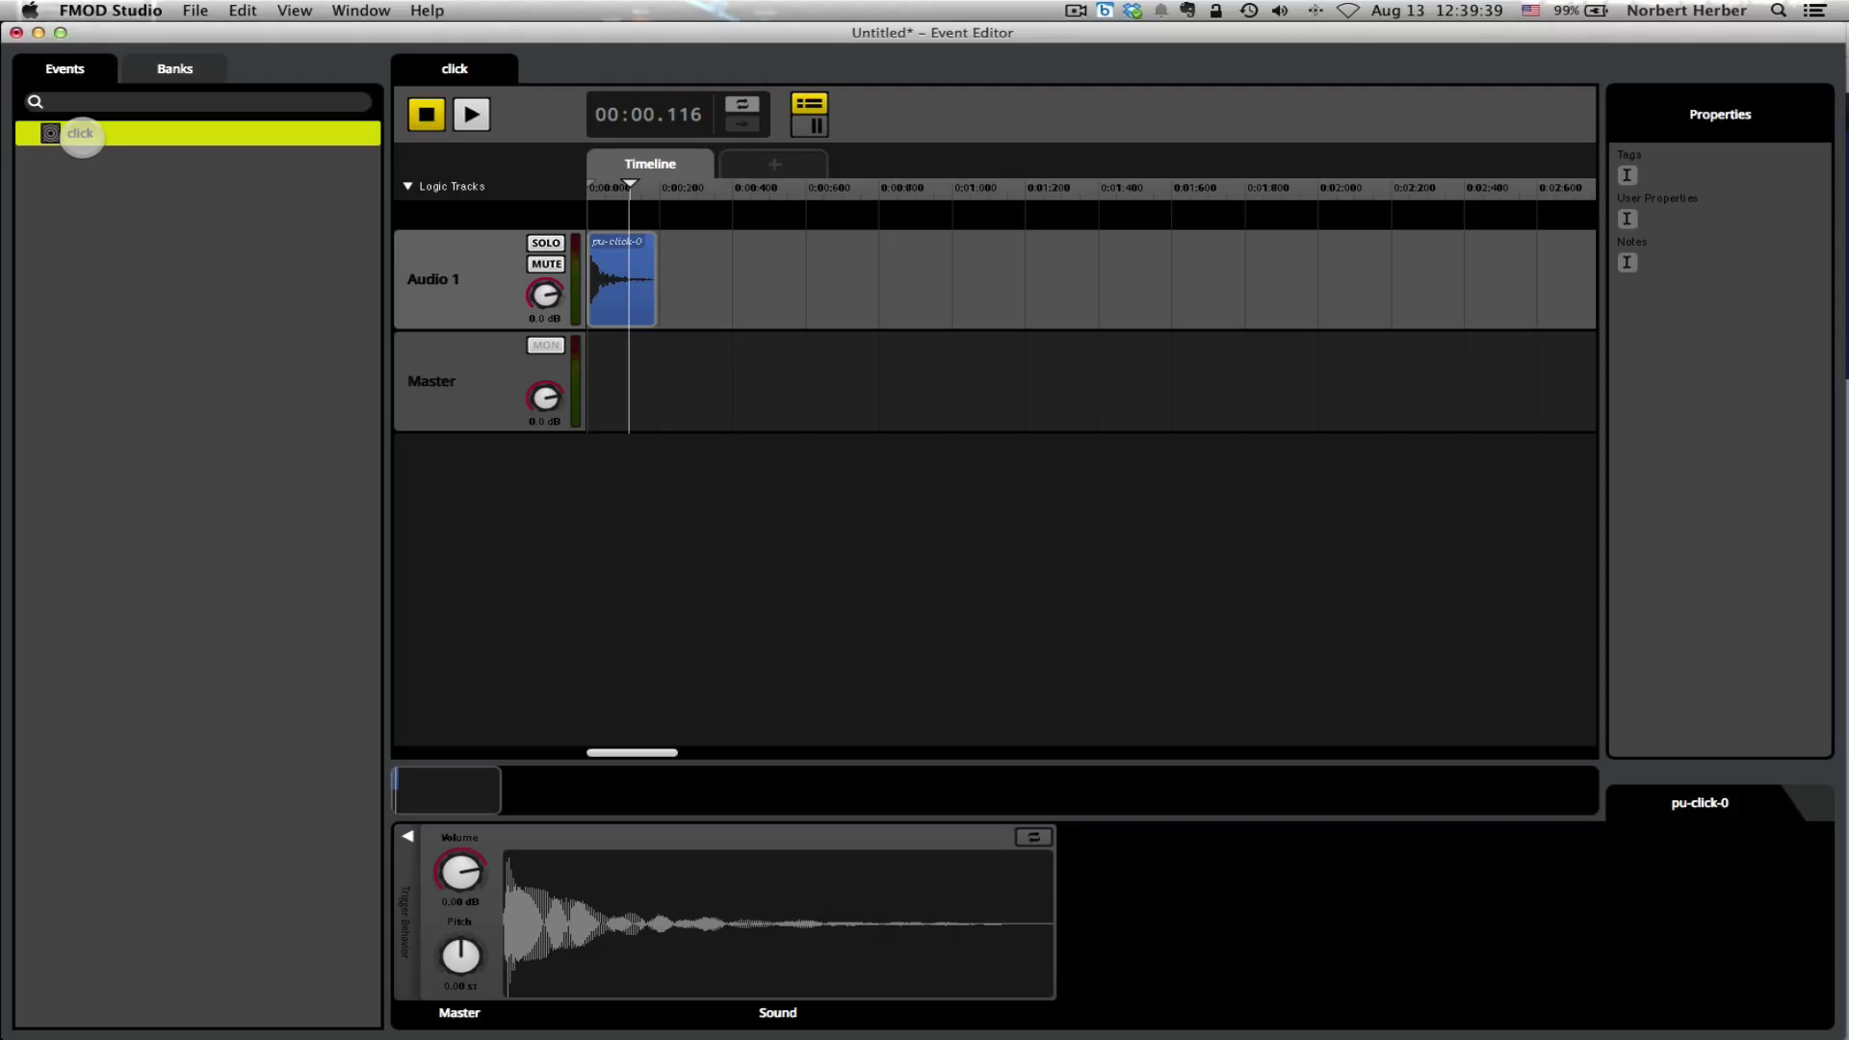
right_click(82, 134)
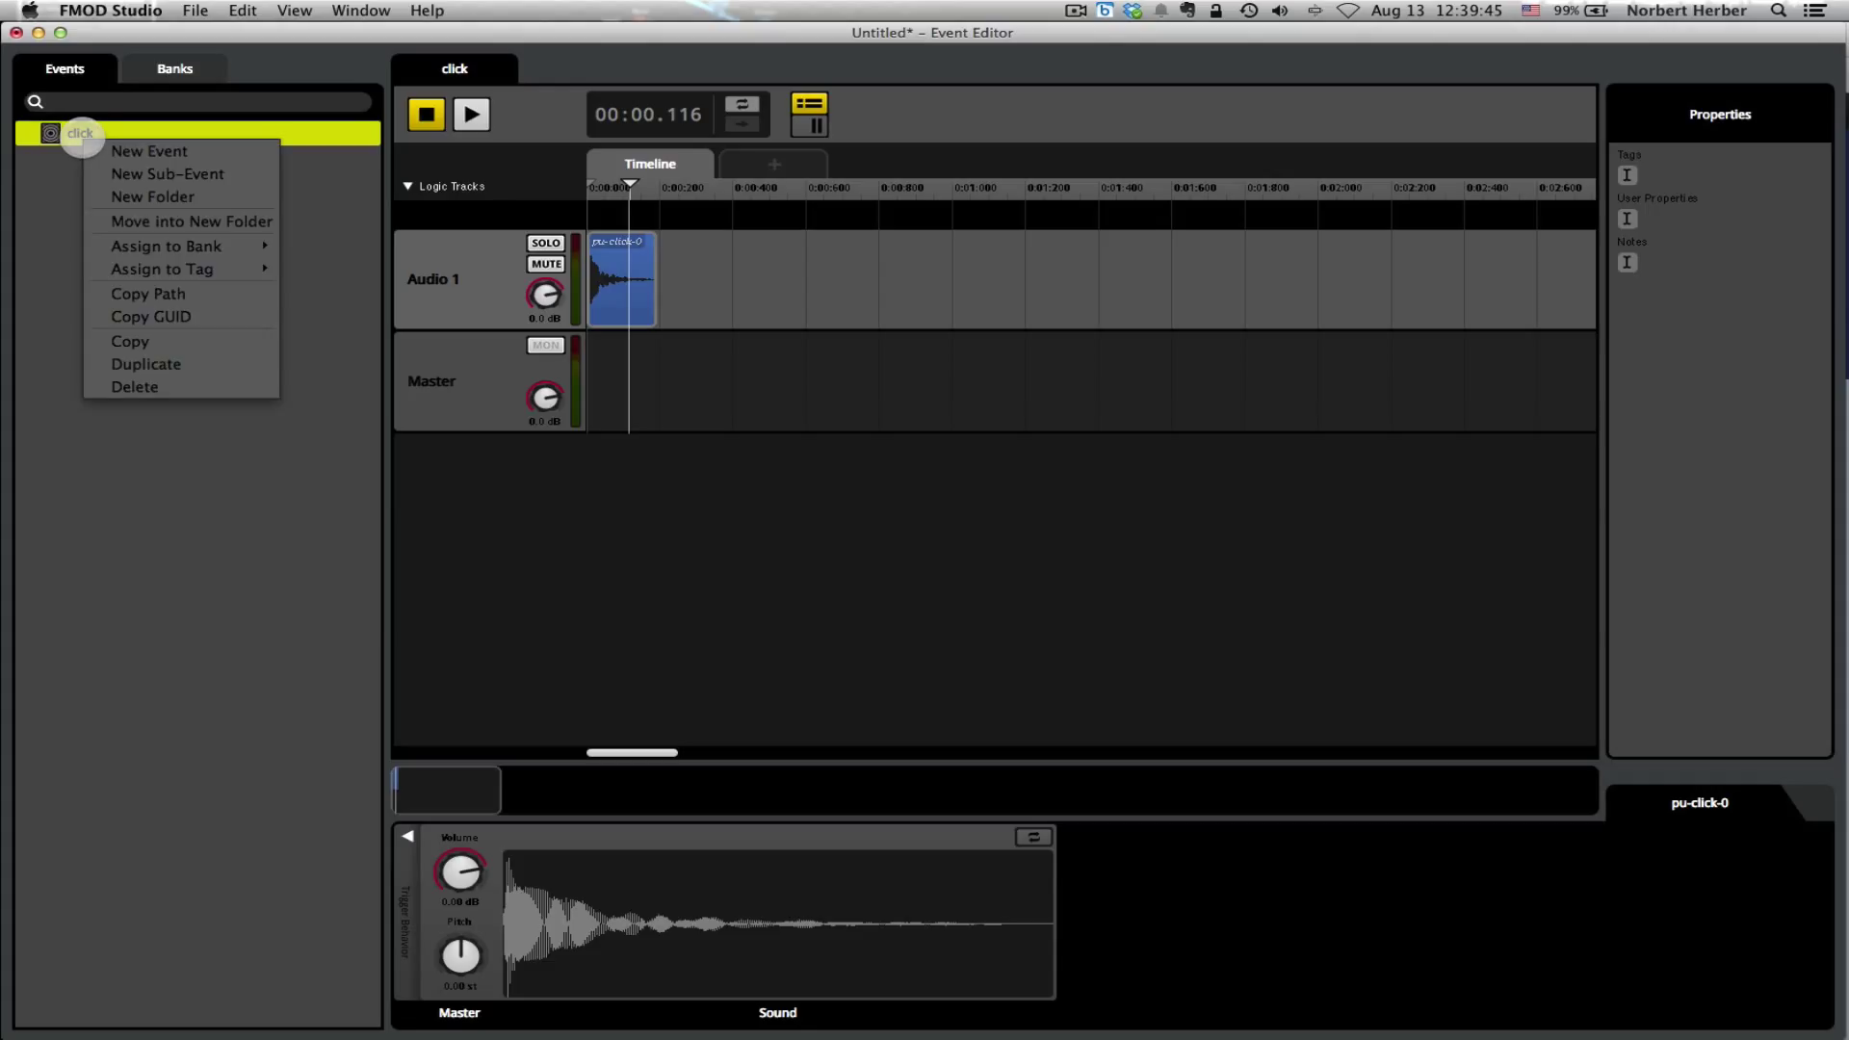
mouse_move(223, 247)
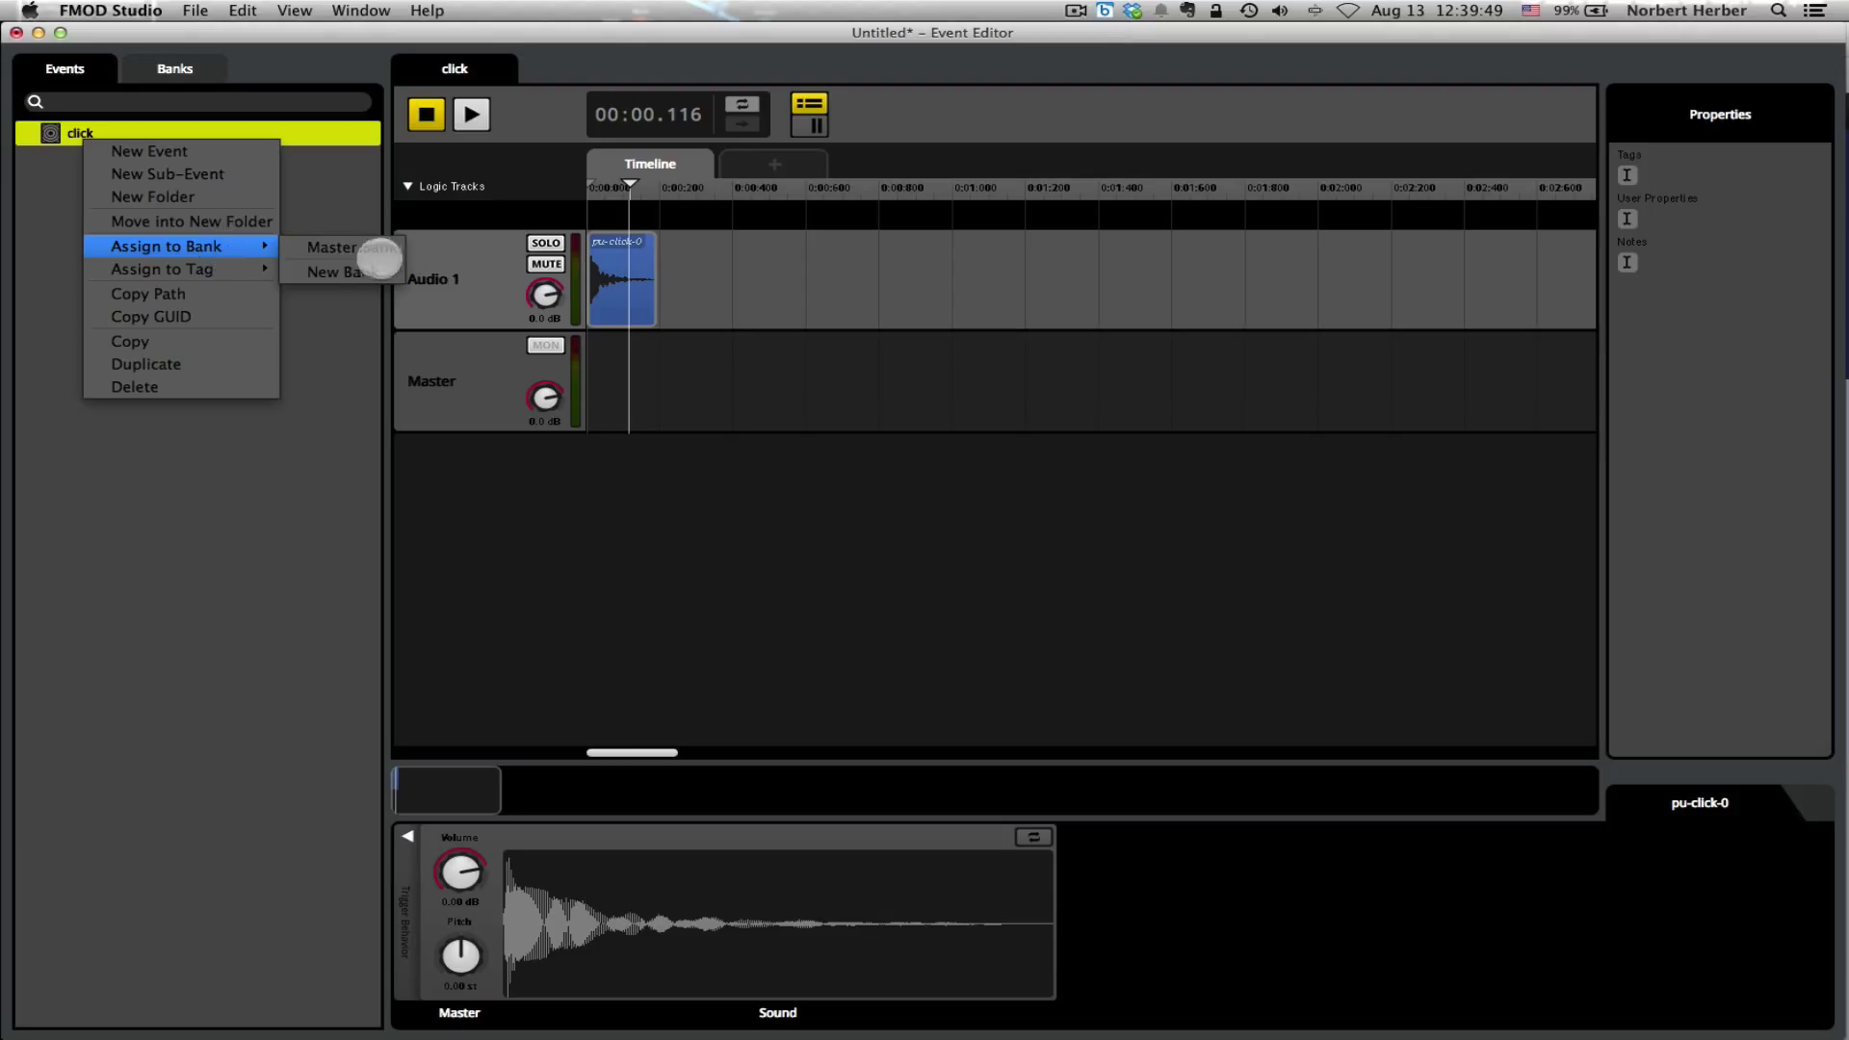
click(370, 248)
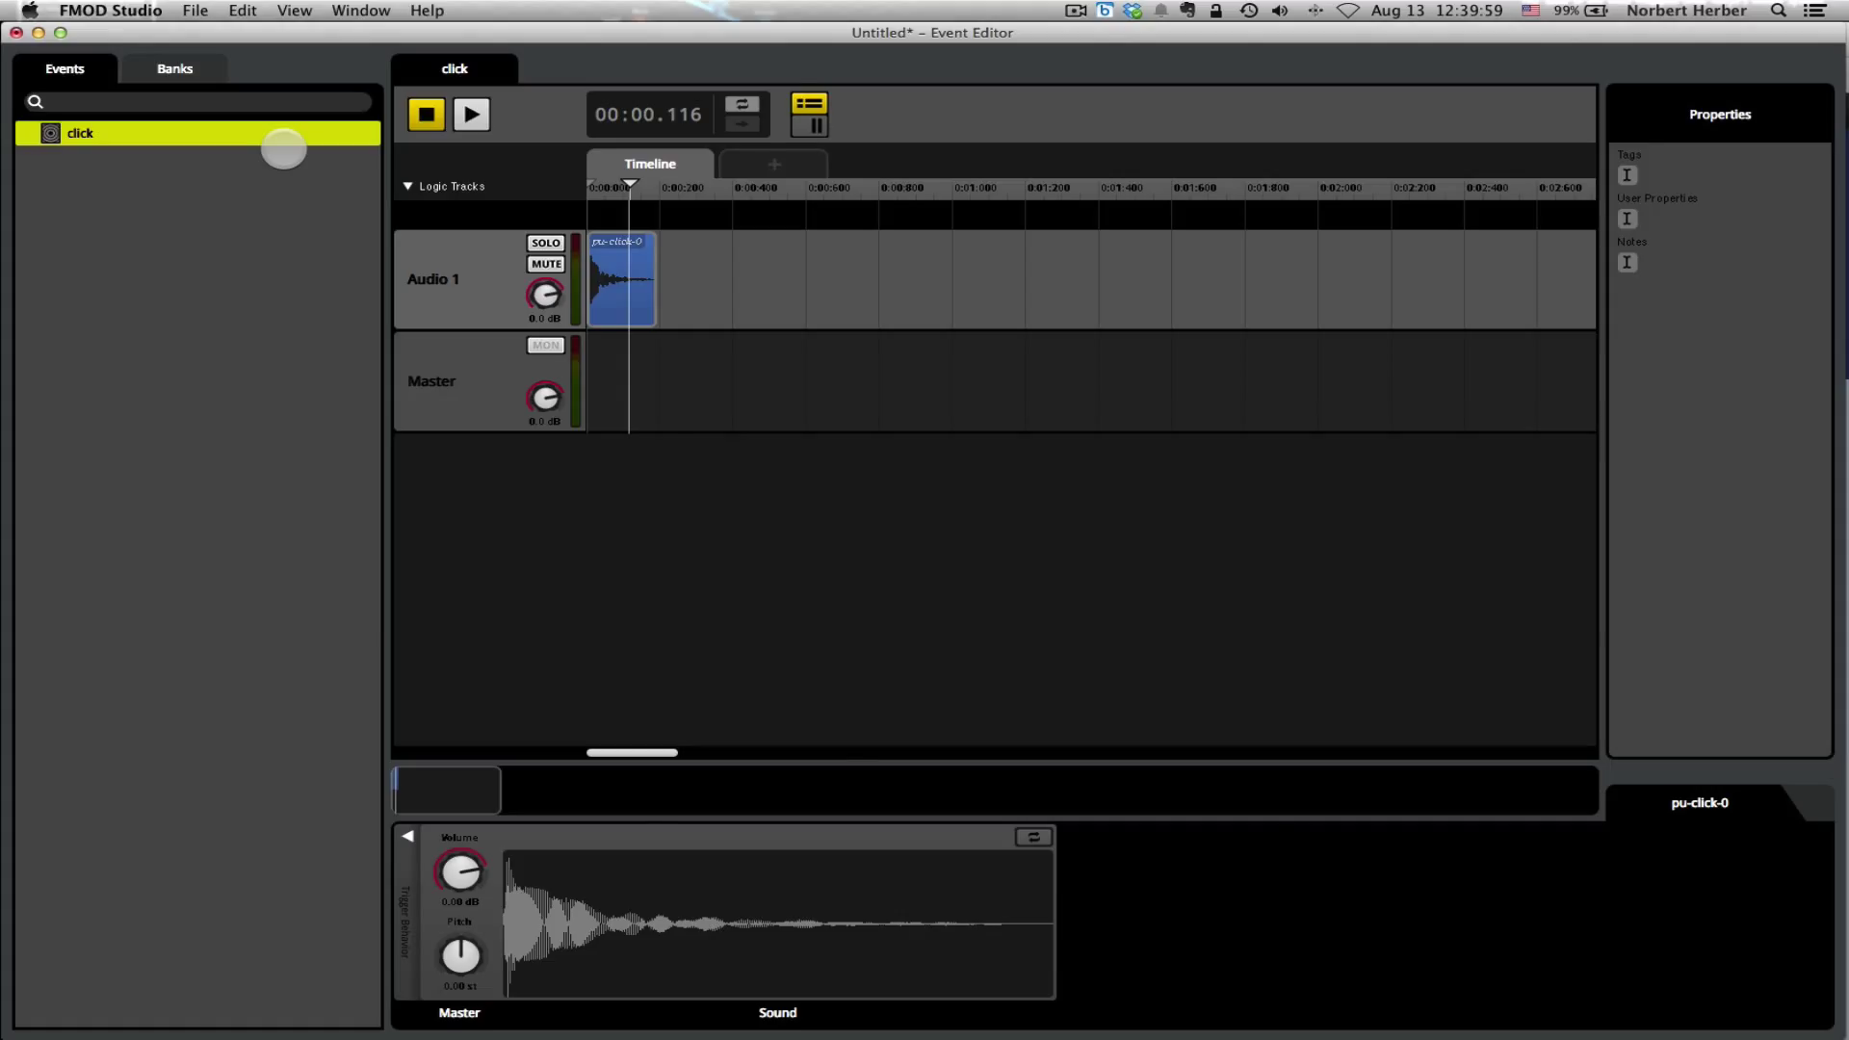
click(193, 67)
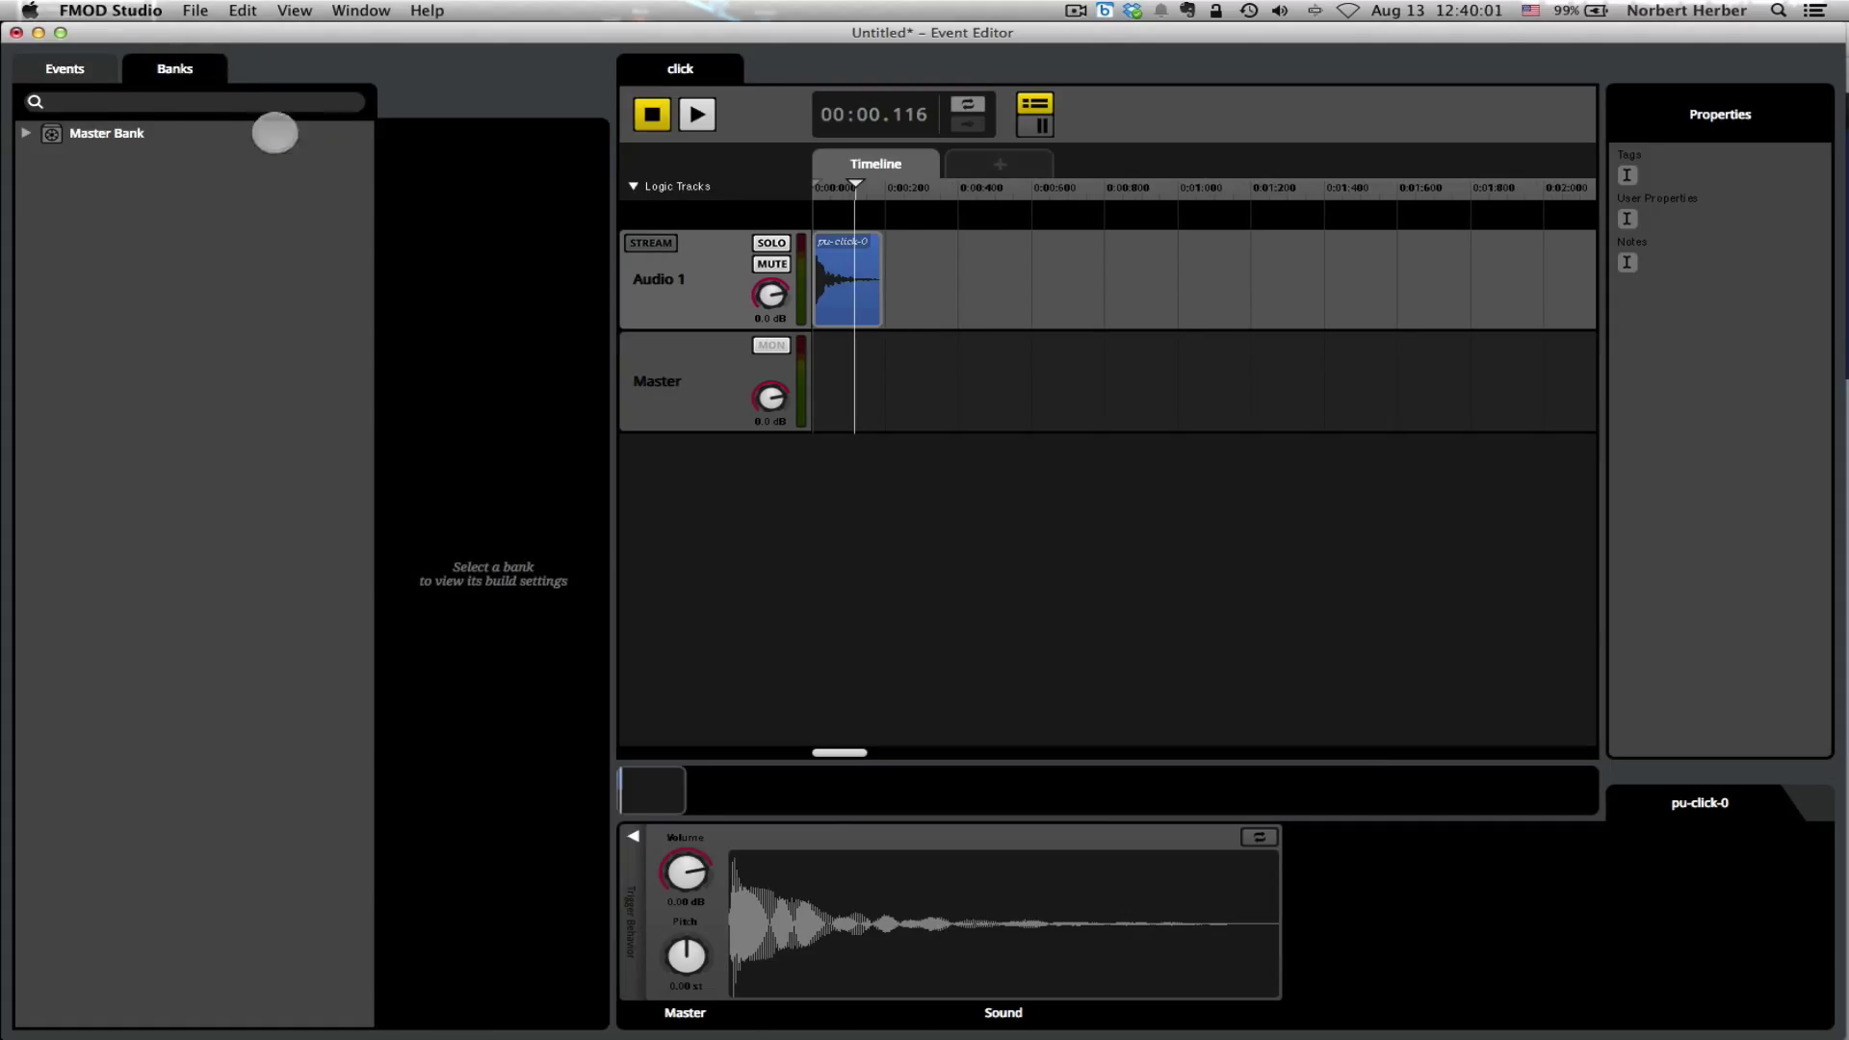
click(27, 134)
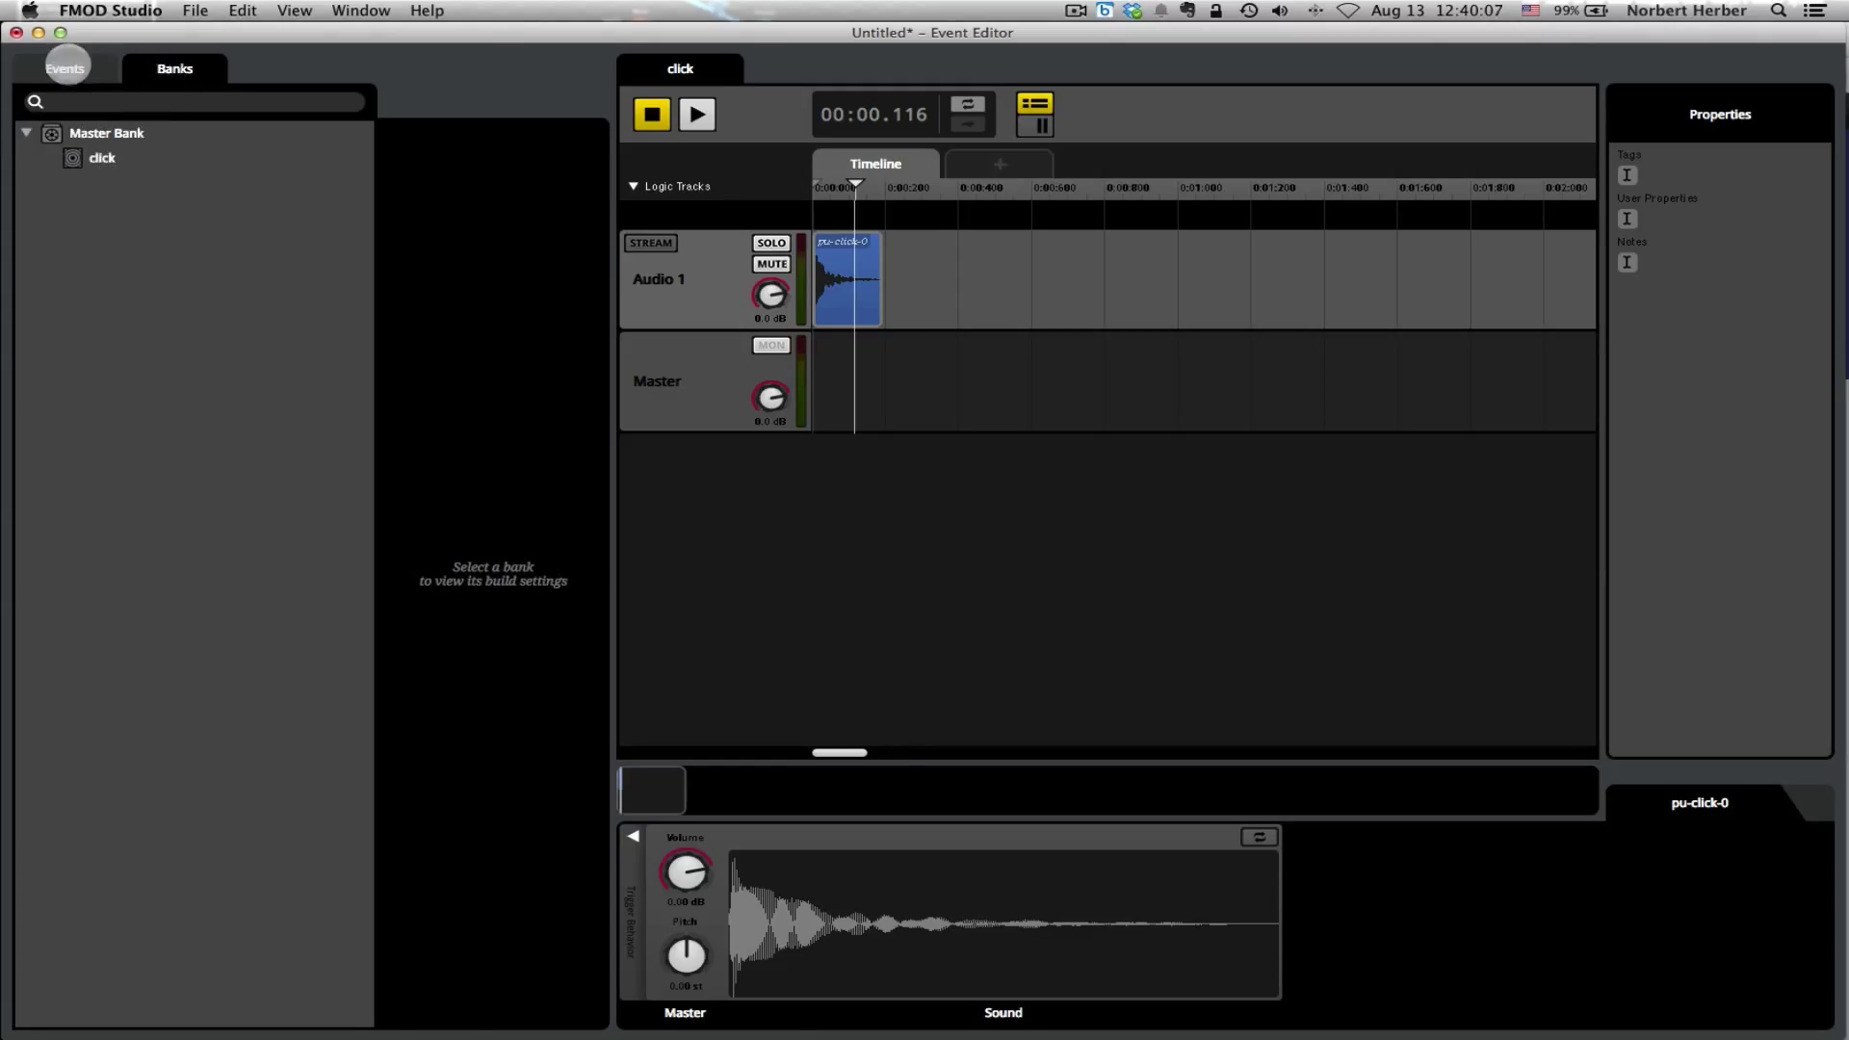
click(65, 68)
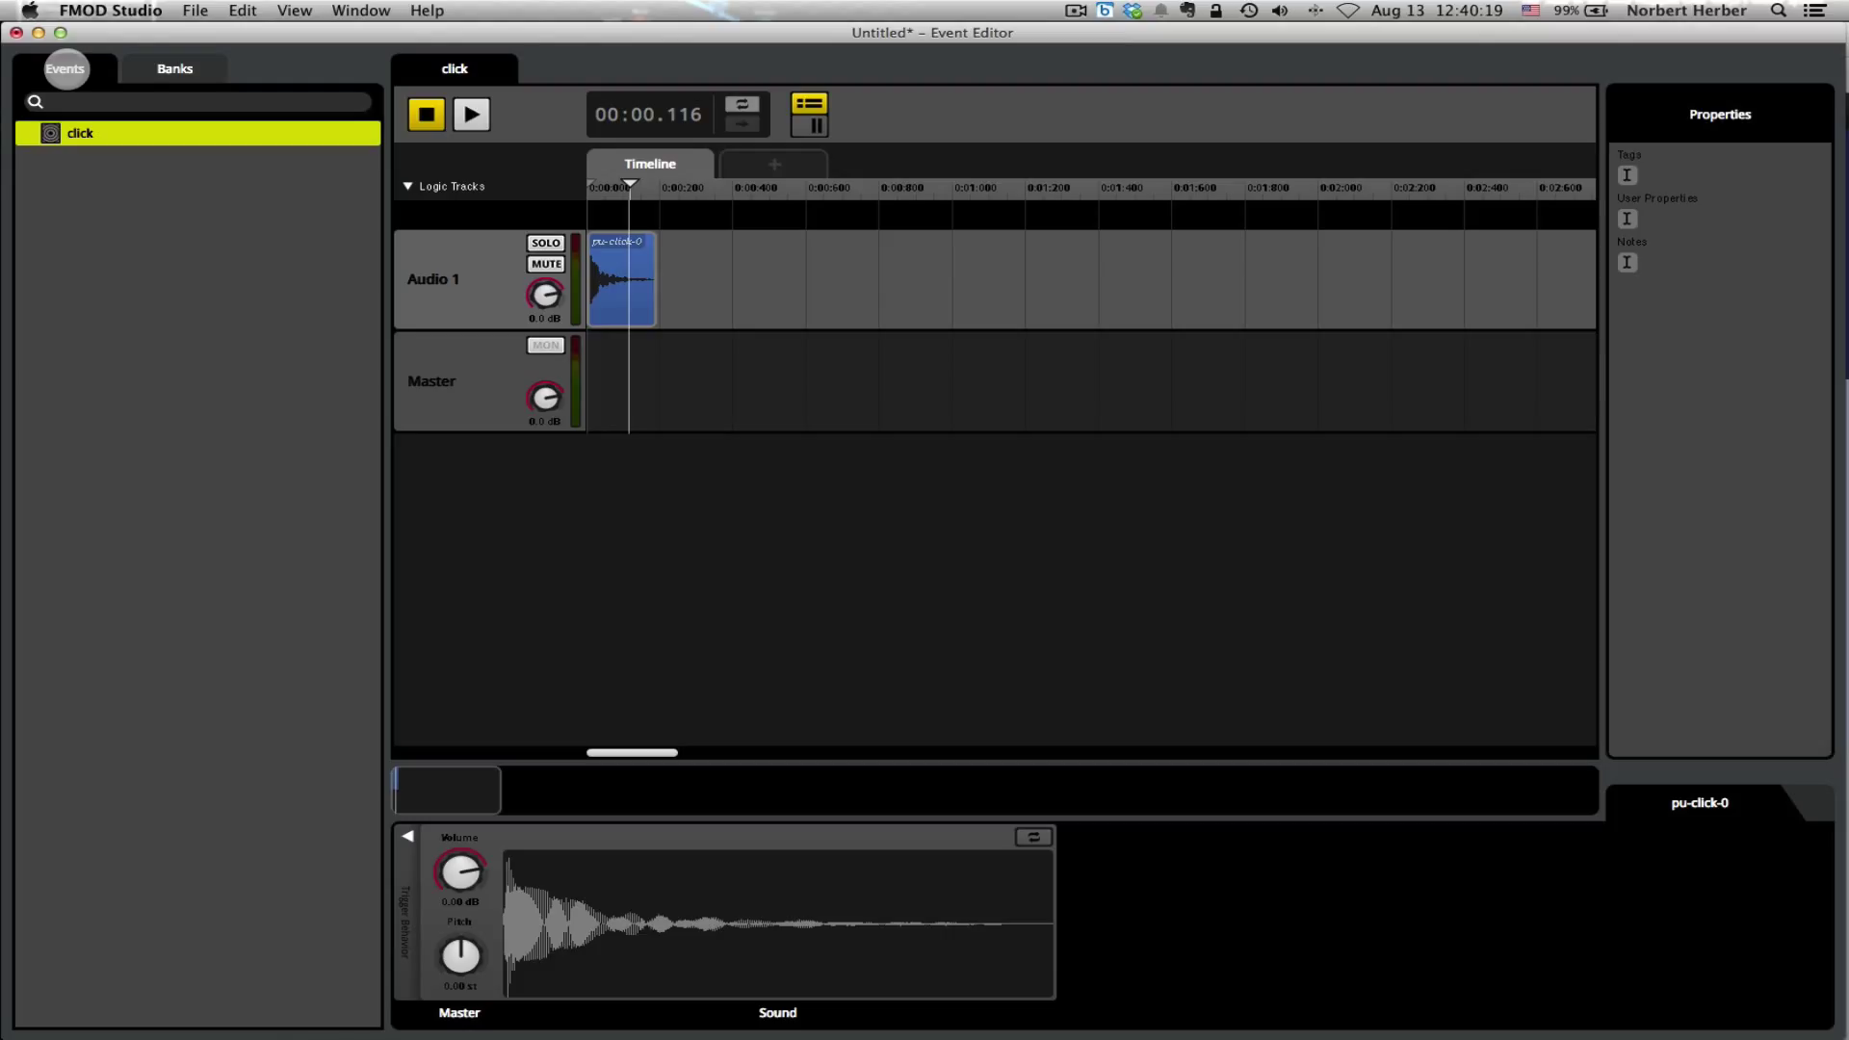
Step: Save the project as tutorial-00.fspro in the recent SGME folder
key(super+s)
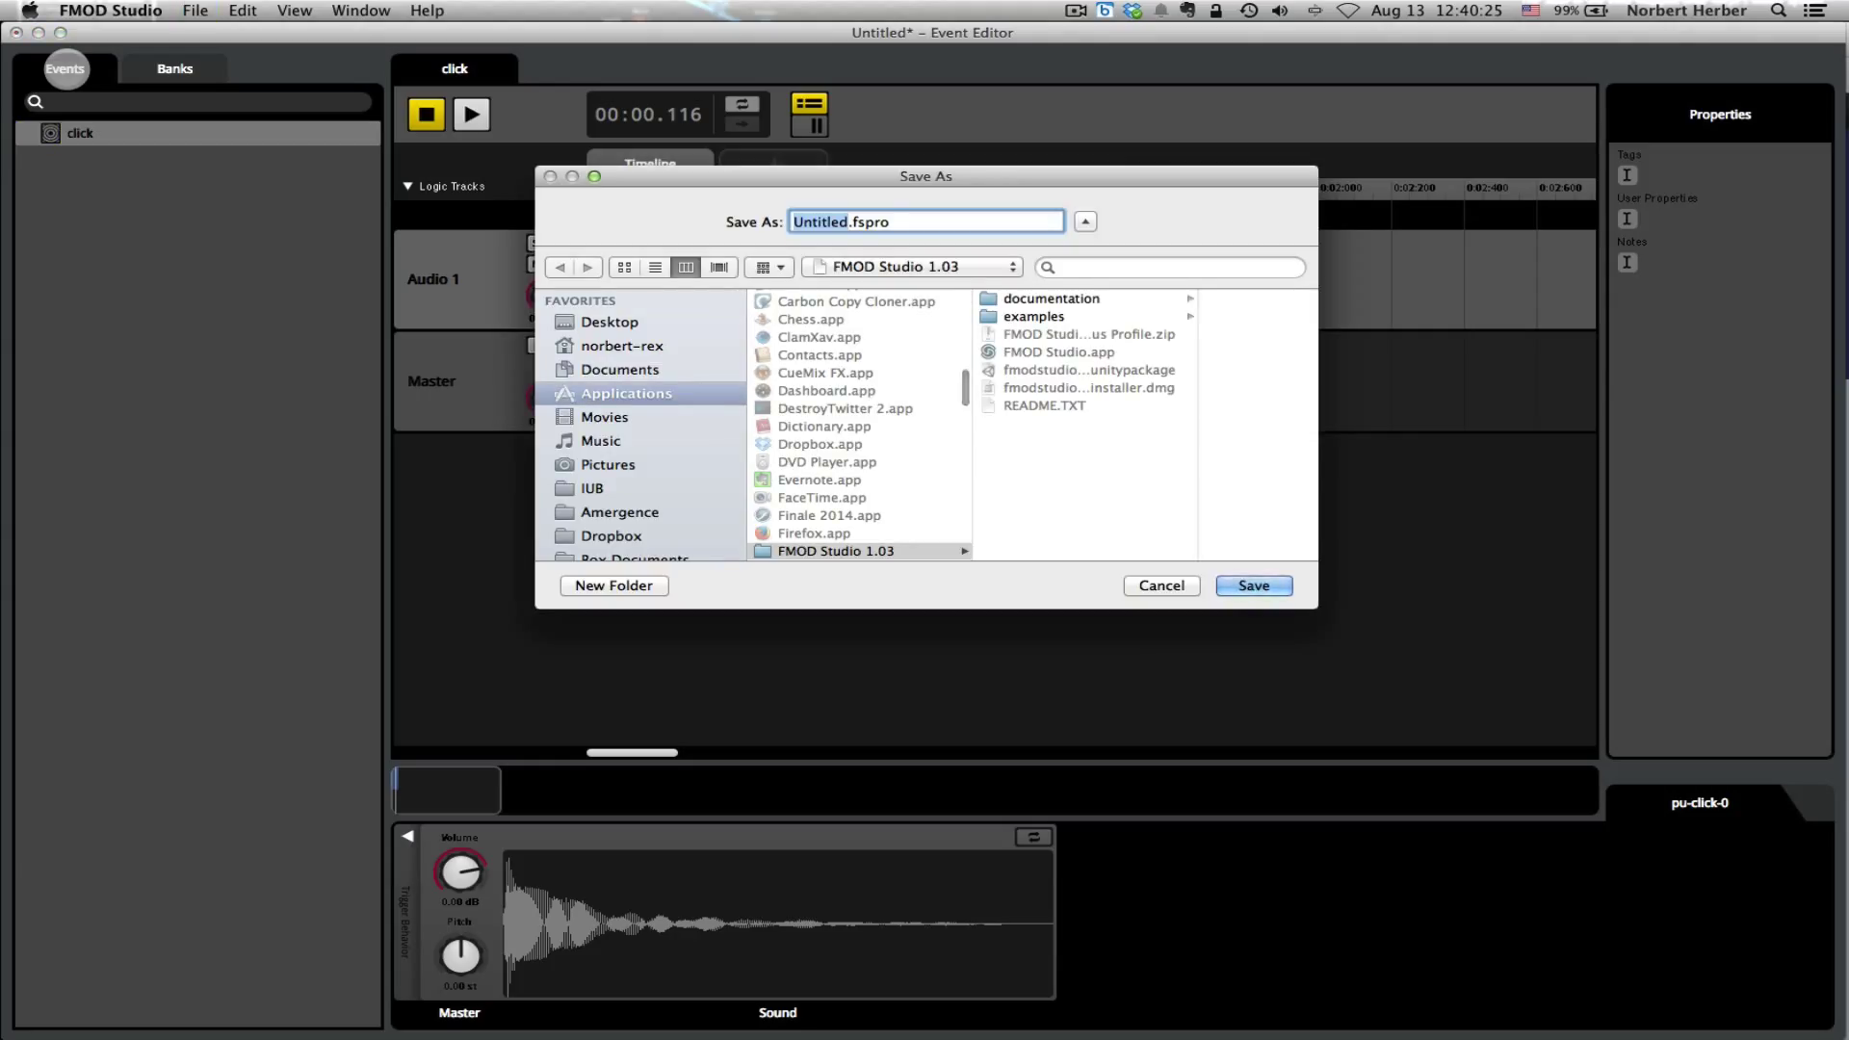
text(tutorial)
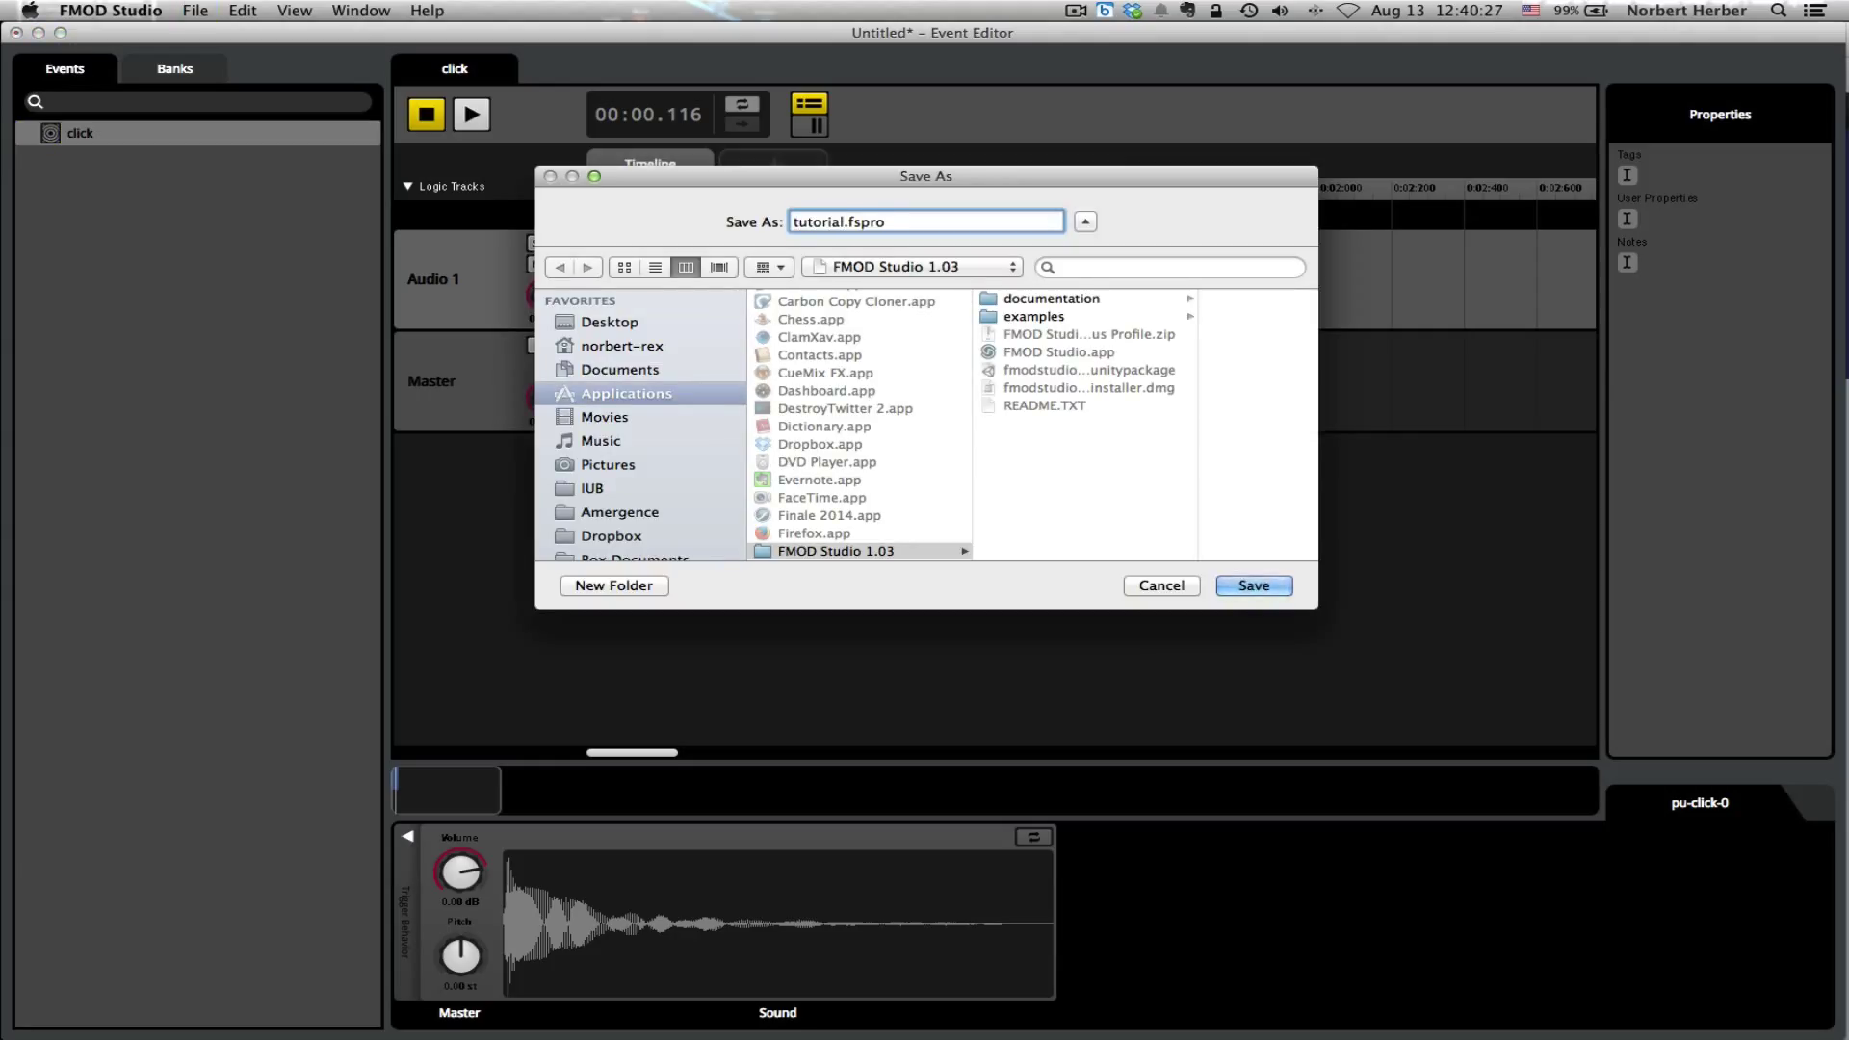
text(-00)
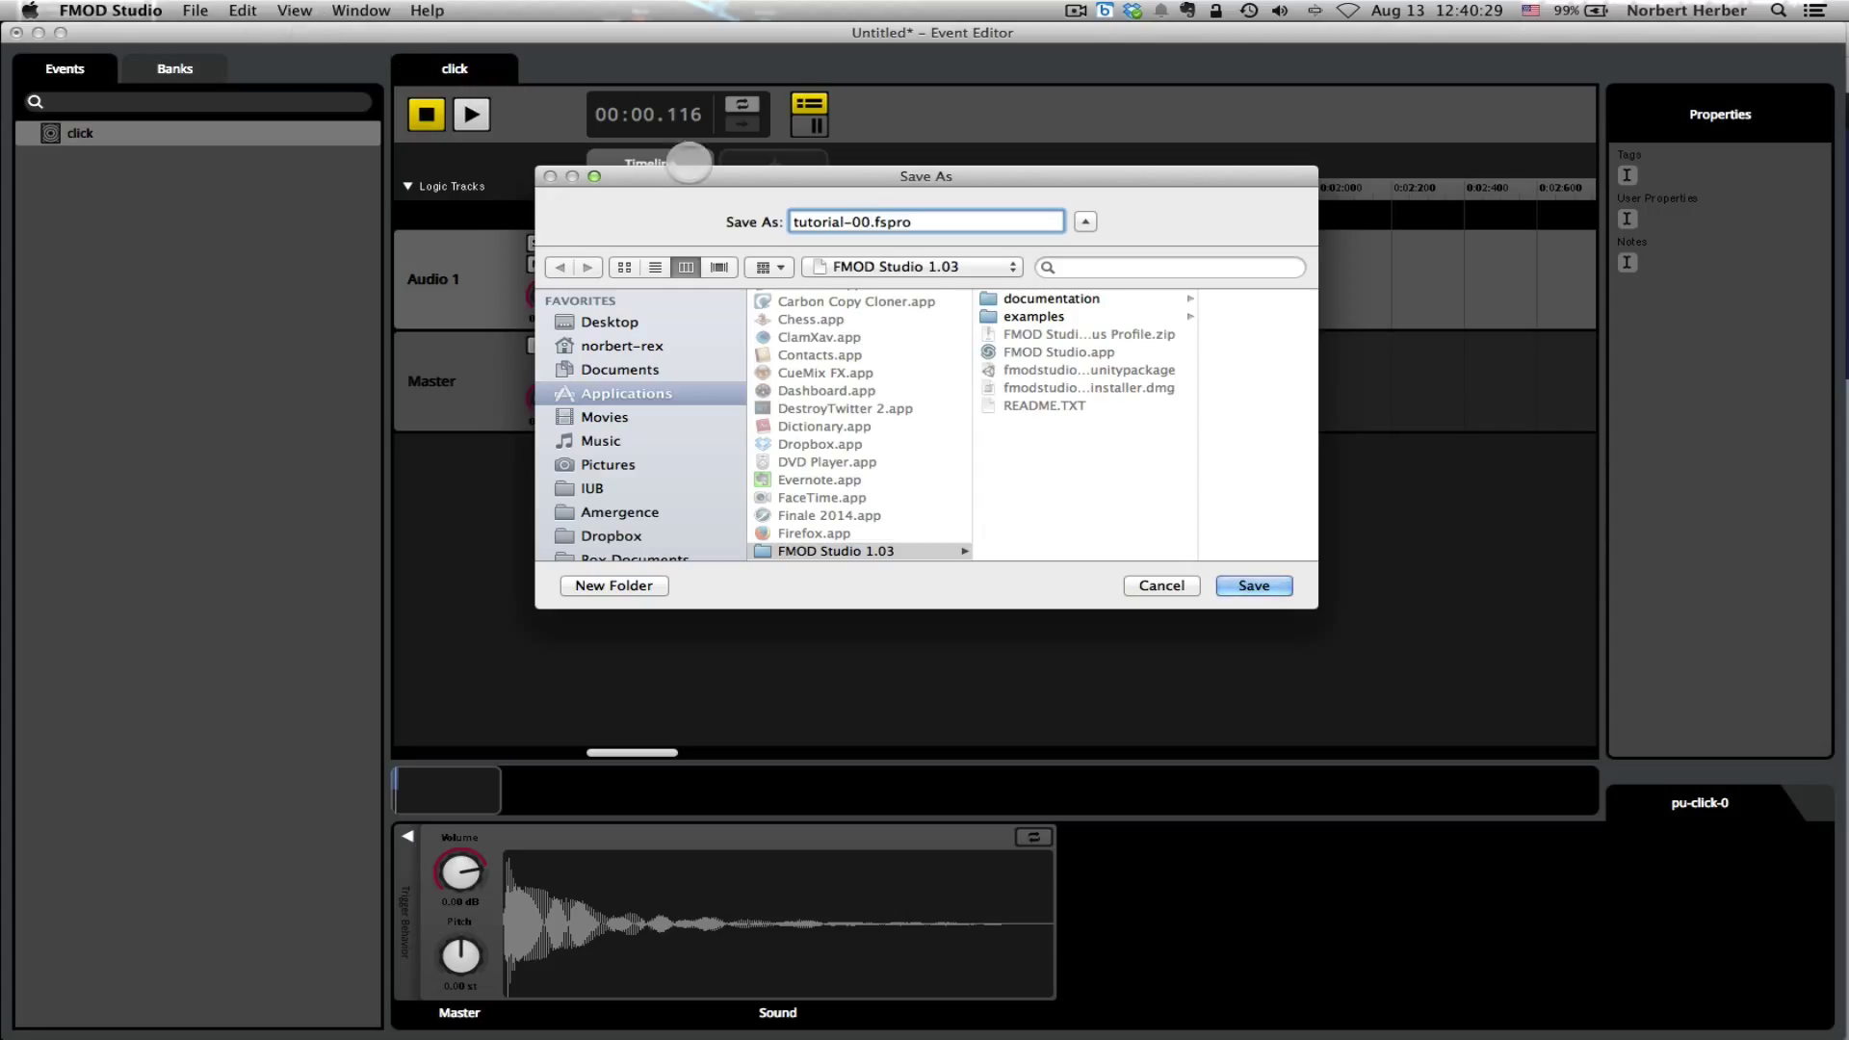
click(852, 267)
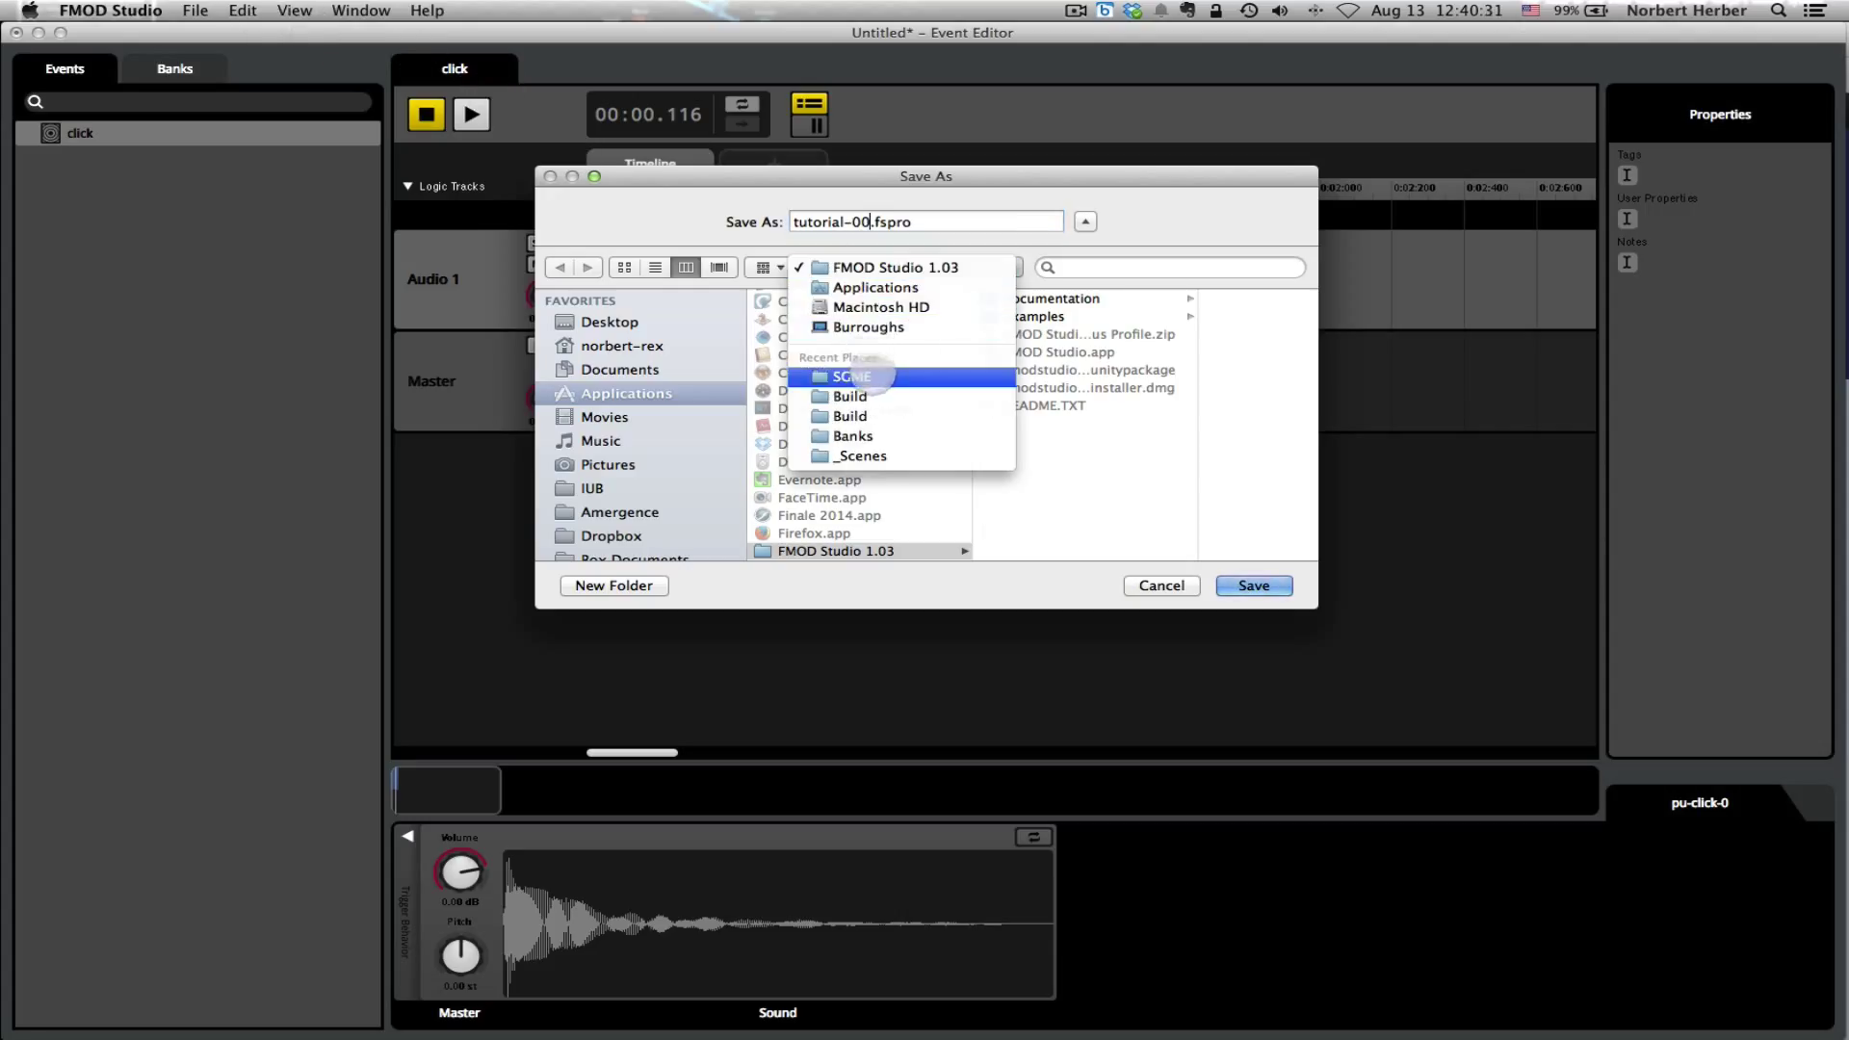
click(852, 376)
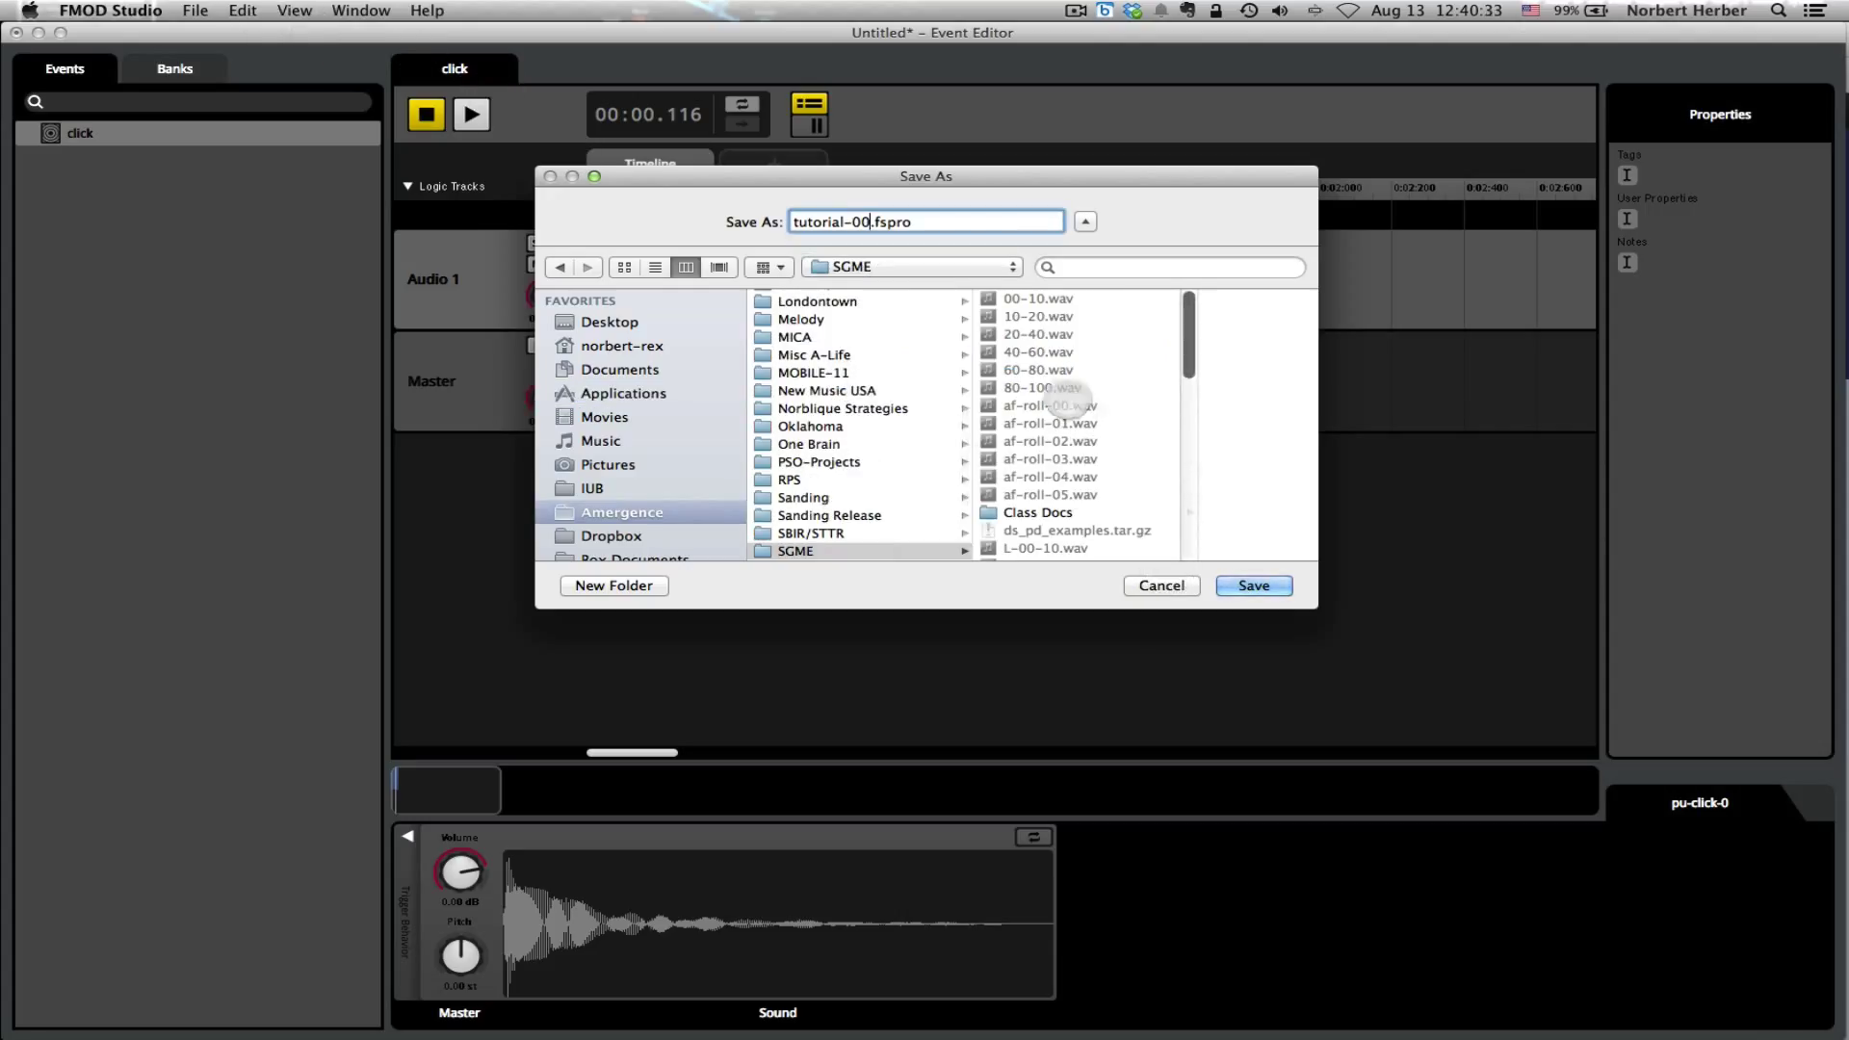
click(1253, 586)
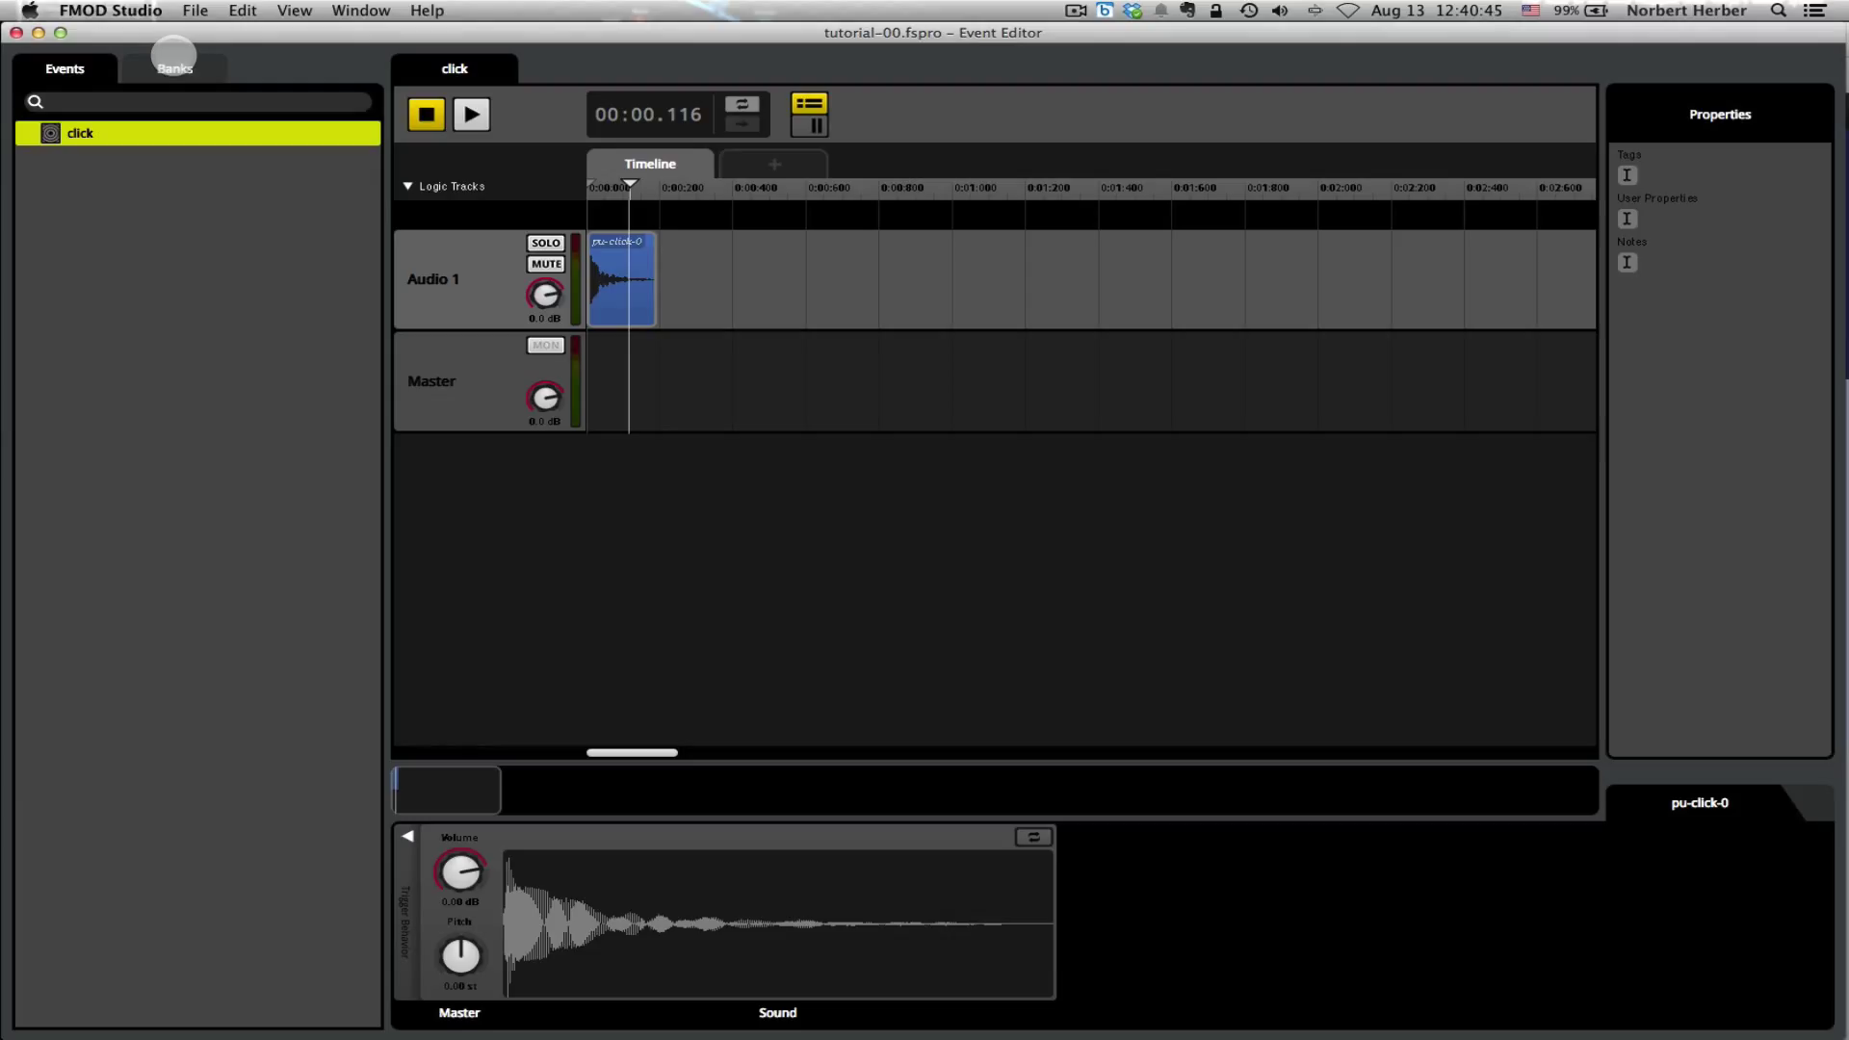
Step: Build the tutorial-00 project's banks with File > Build
click(195, 11)
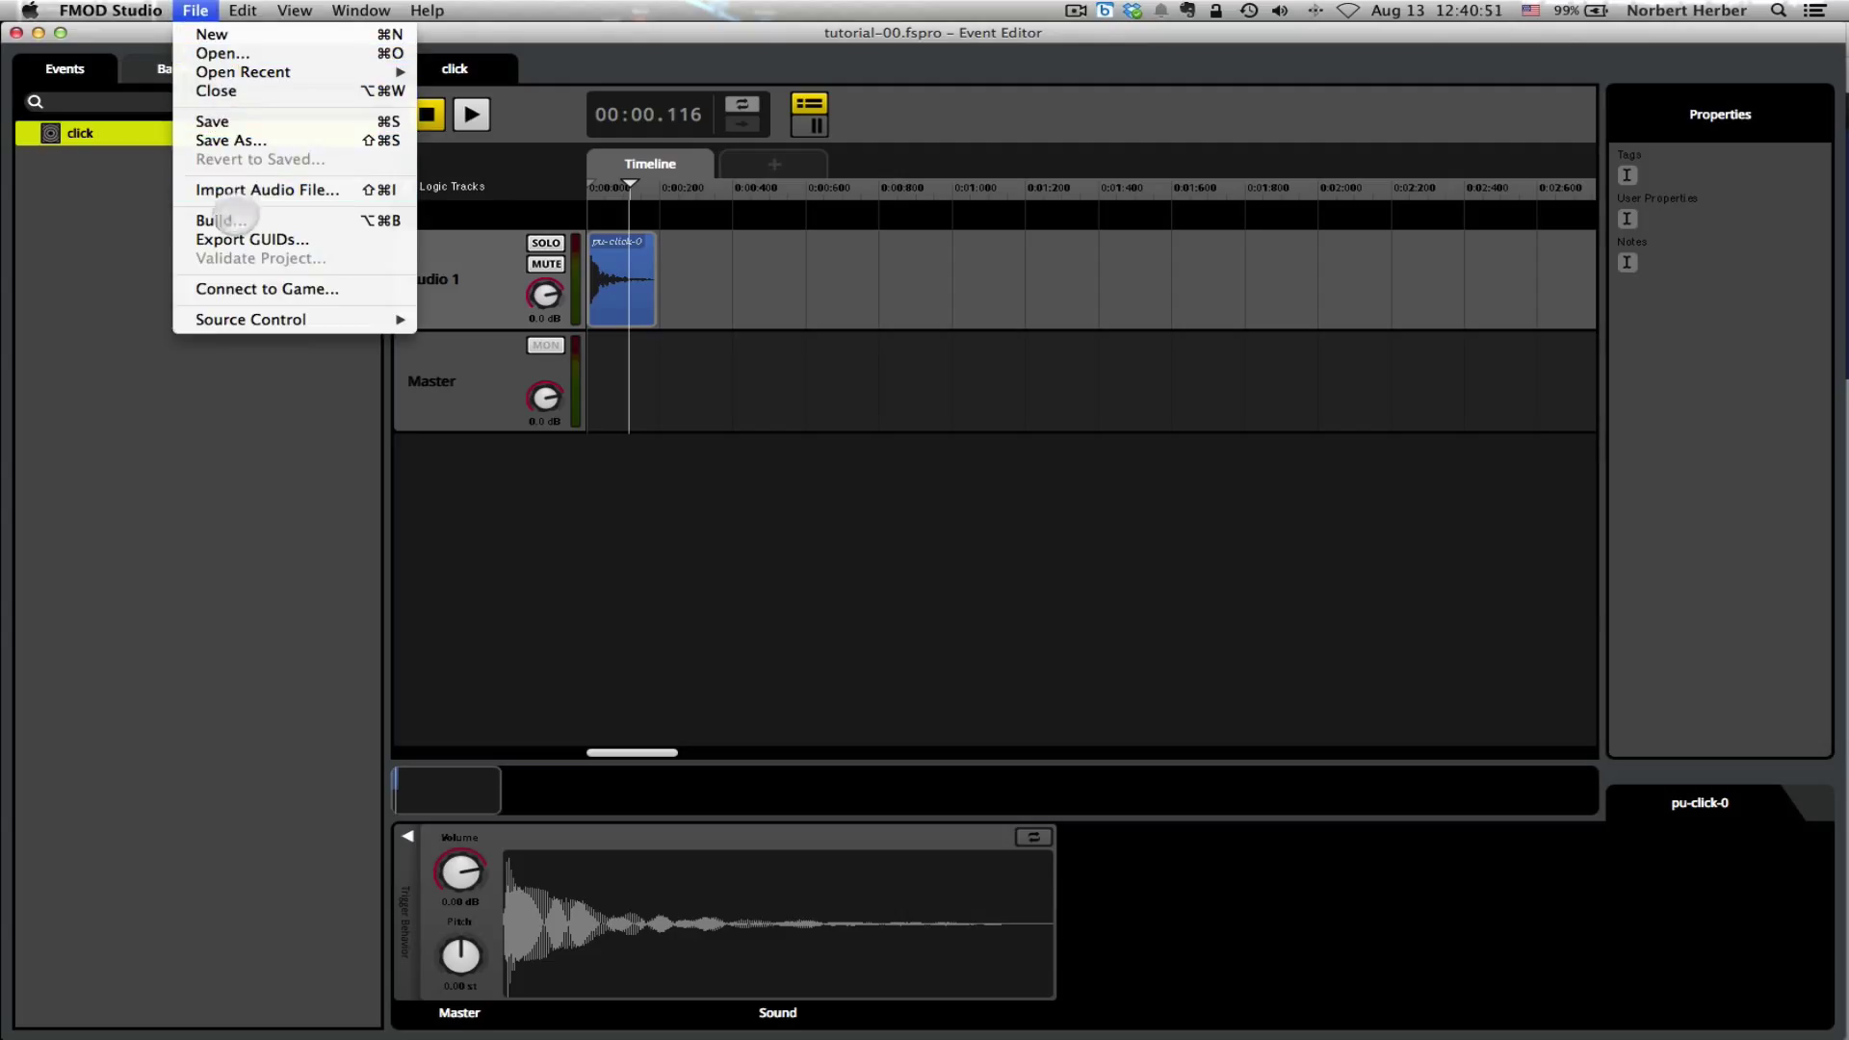
click(231, 222)
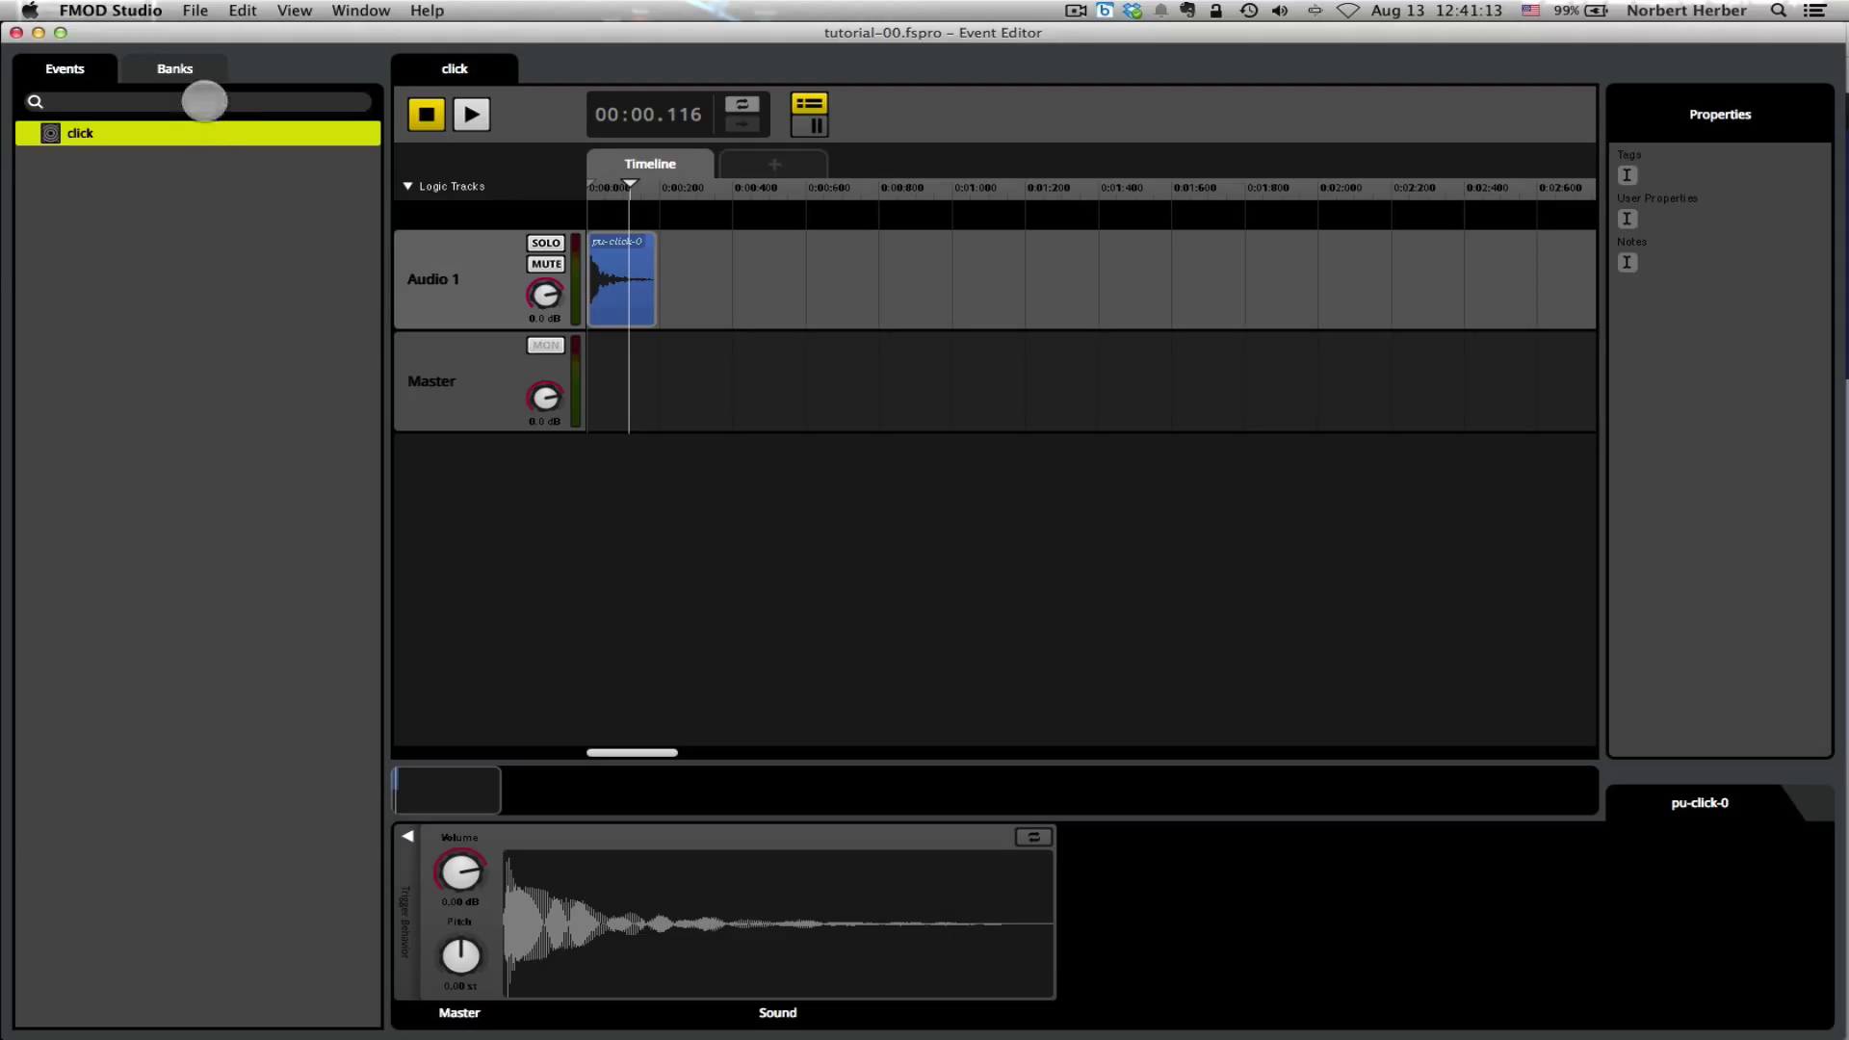
Step: Export the project's GUIDs to GUIDs.txt and dismiss the confirmation
click(196, 10)
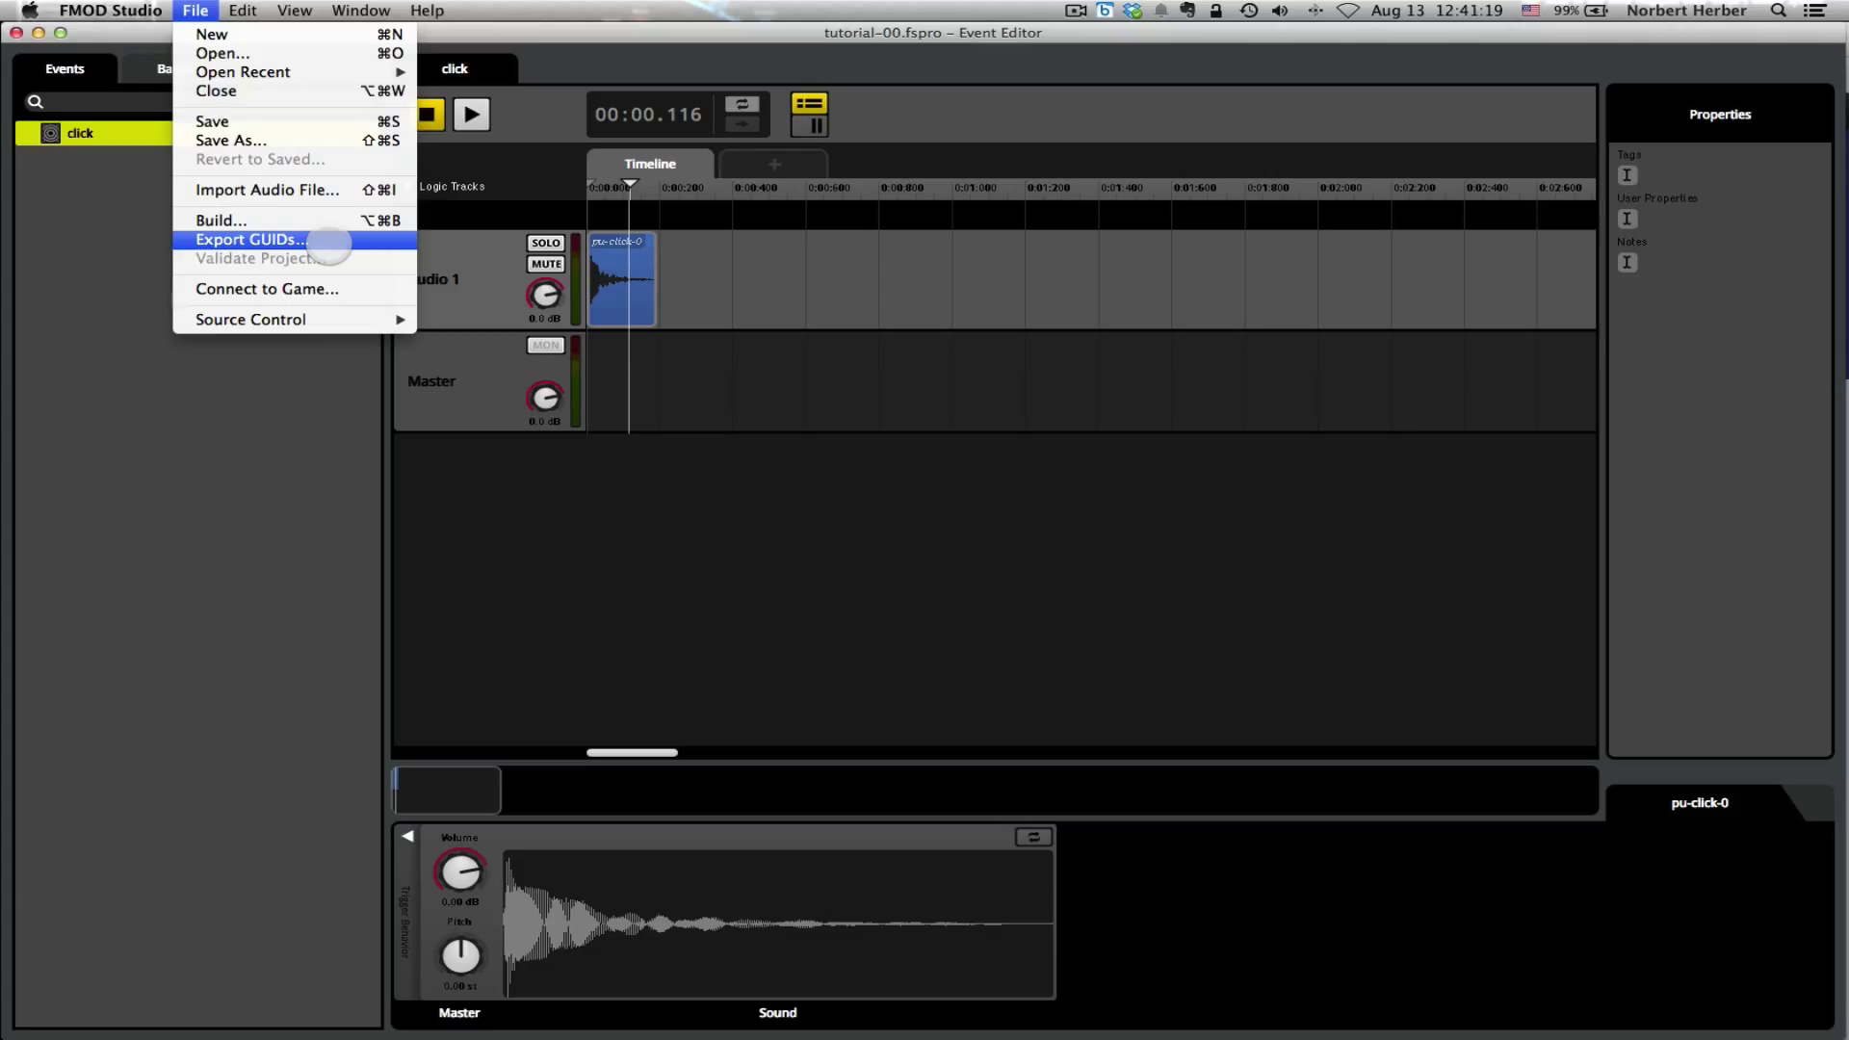
click(329, 244)
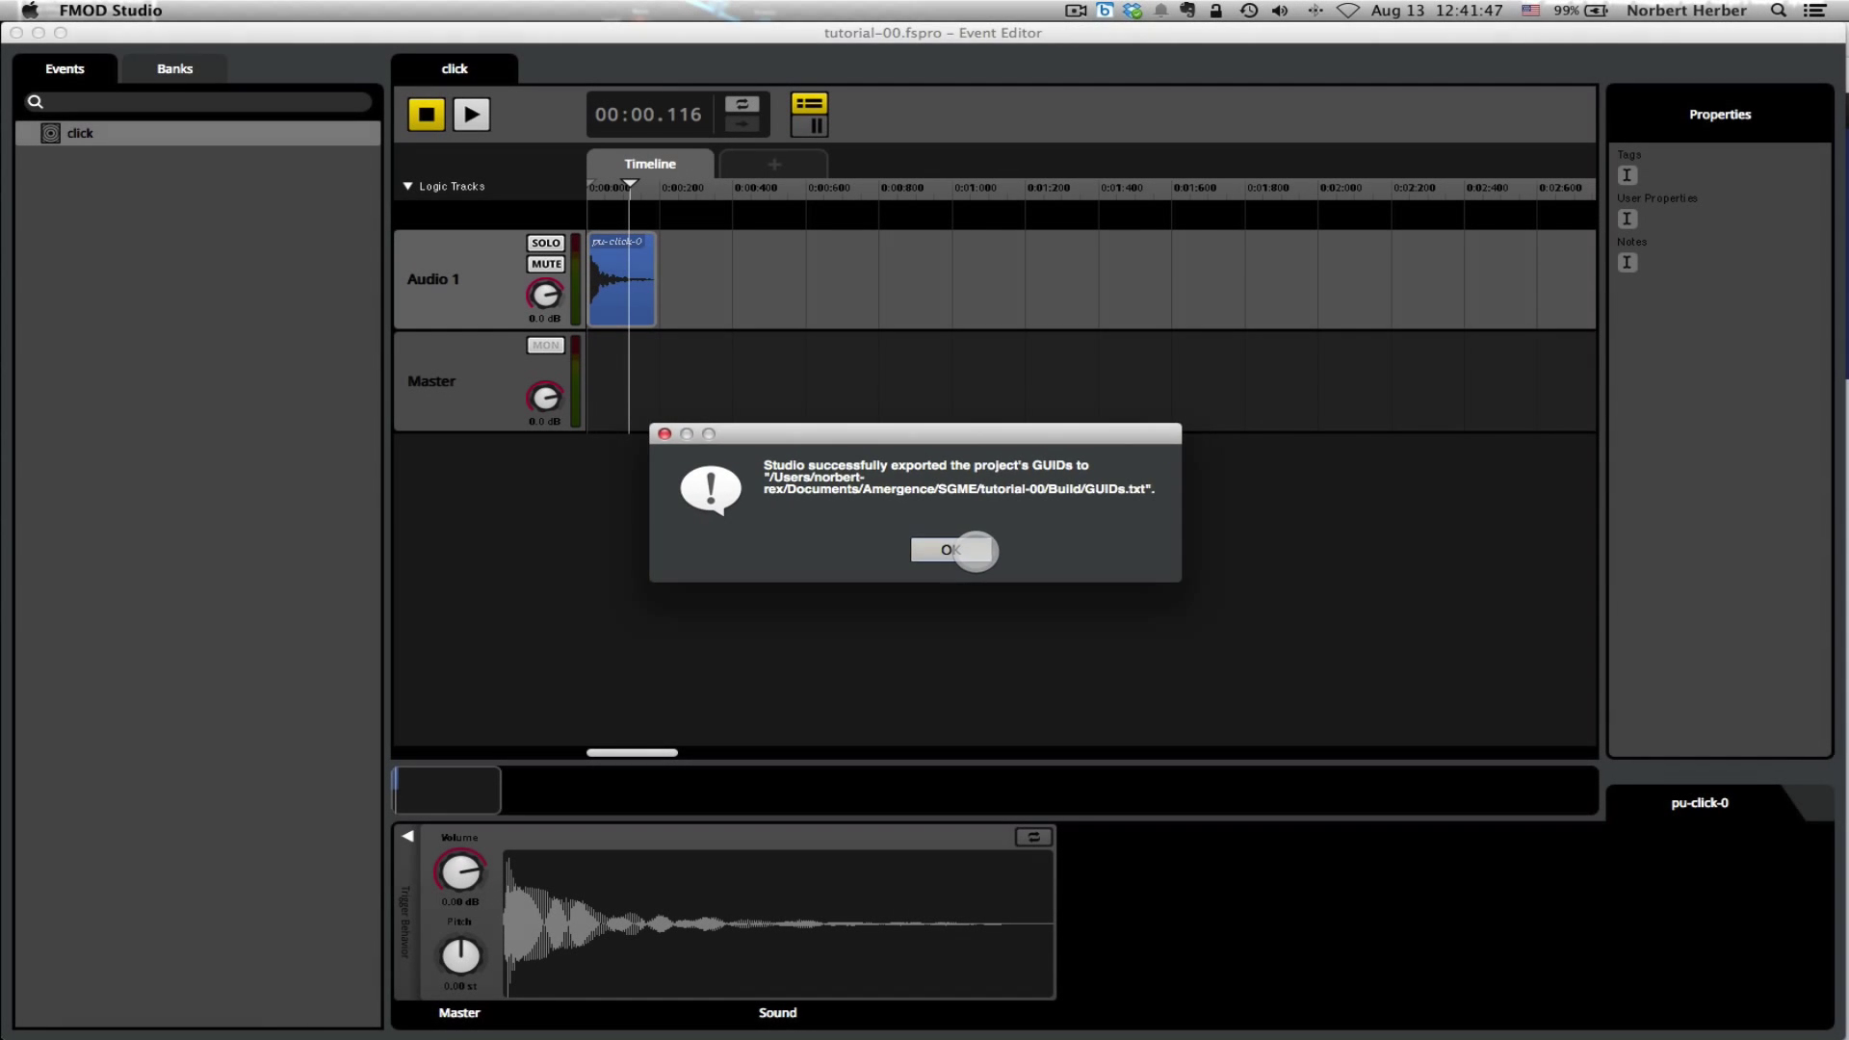
click(974, 551)
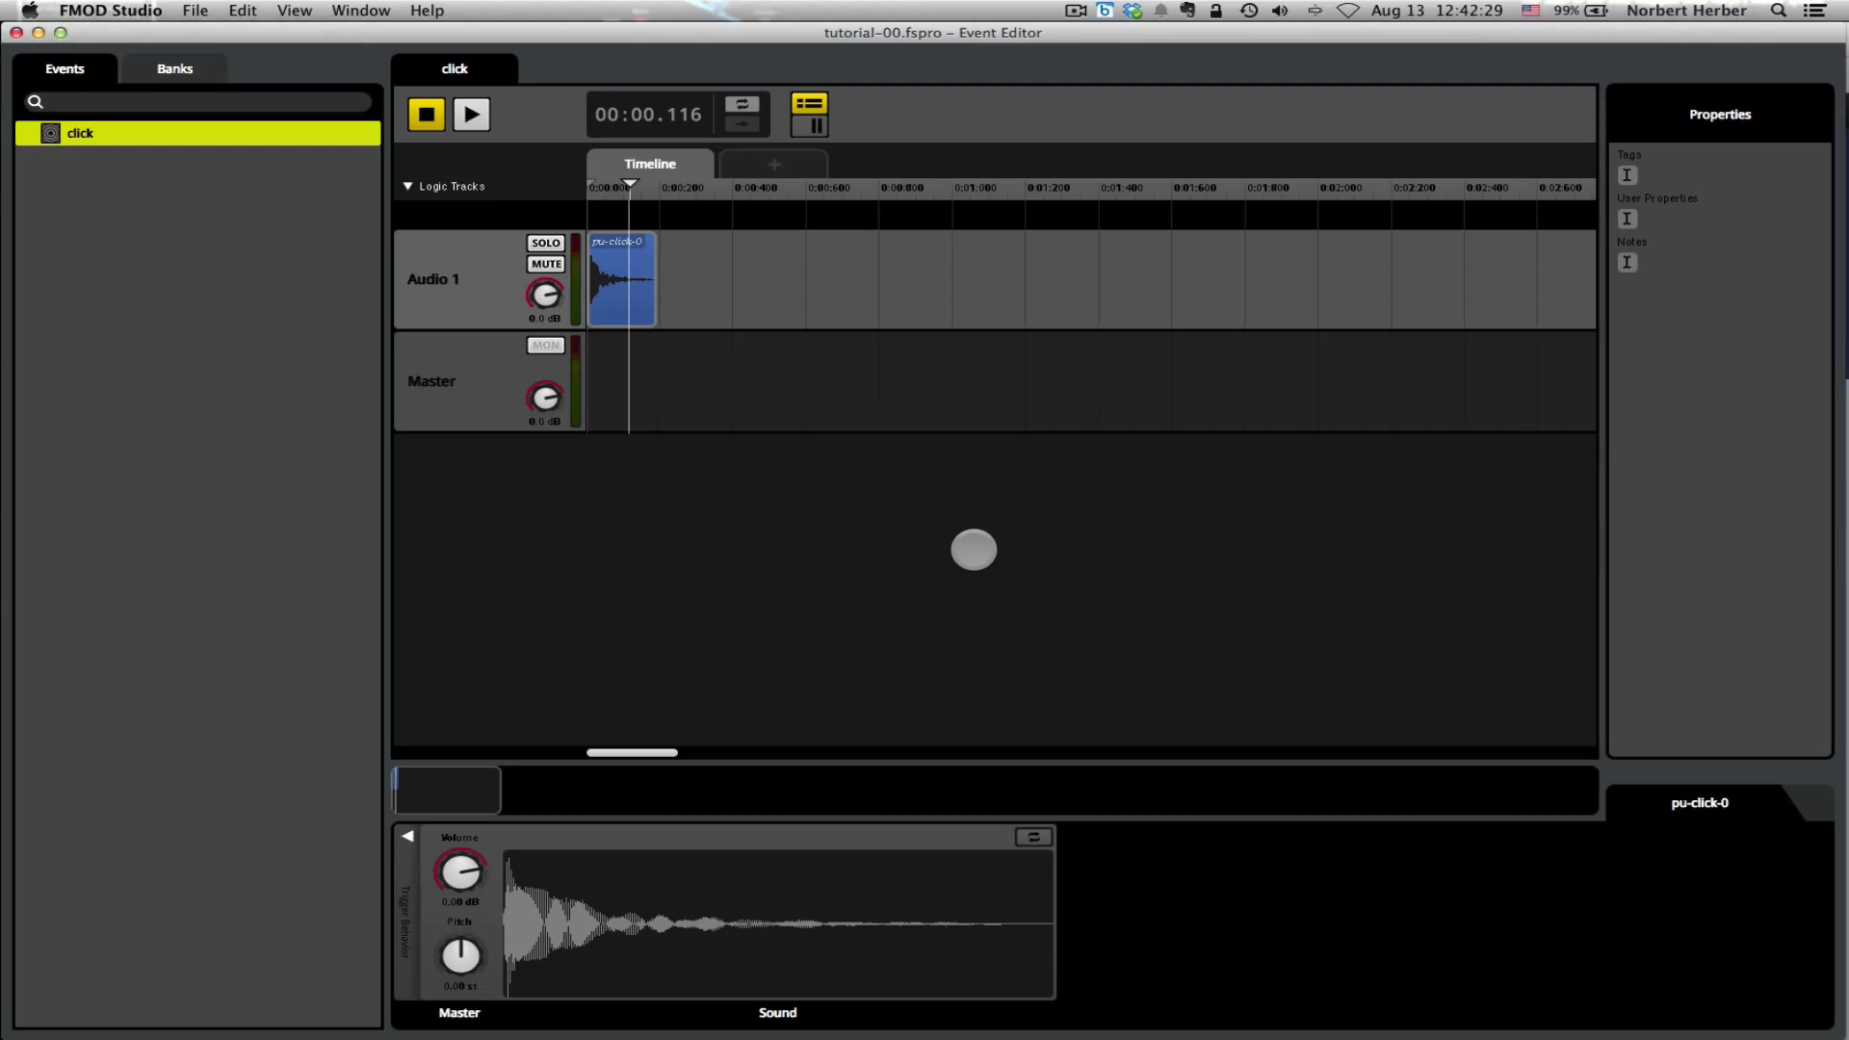
Step: Switch to Chrome and show the Unity download page offering Unity 4.5.3 for OS X
key(super+Tab)
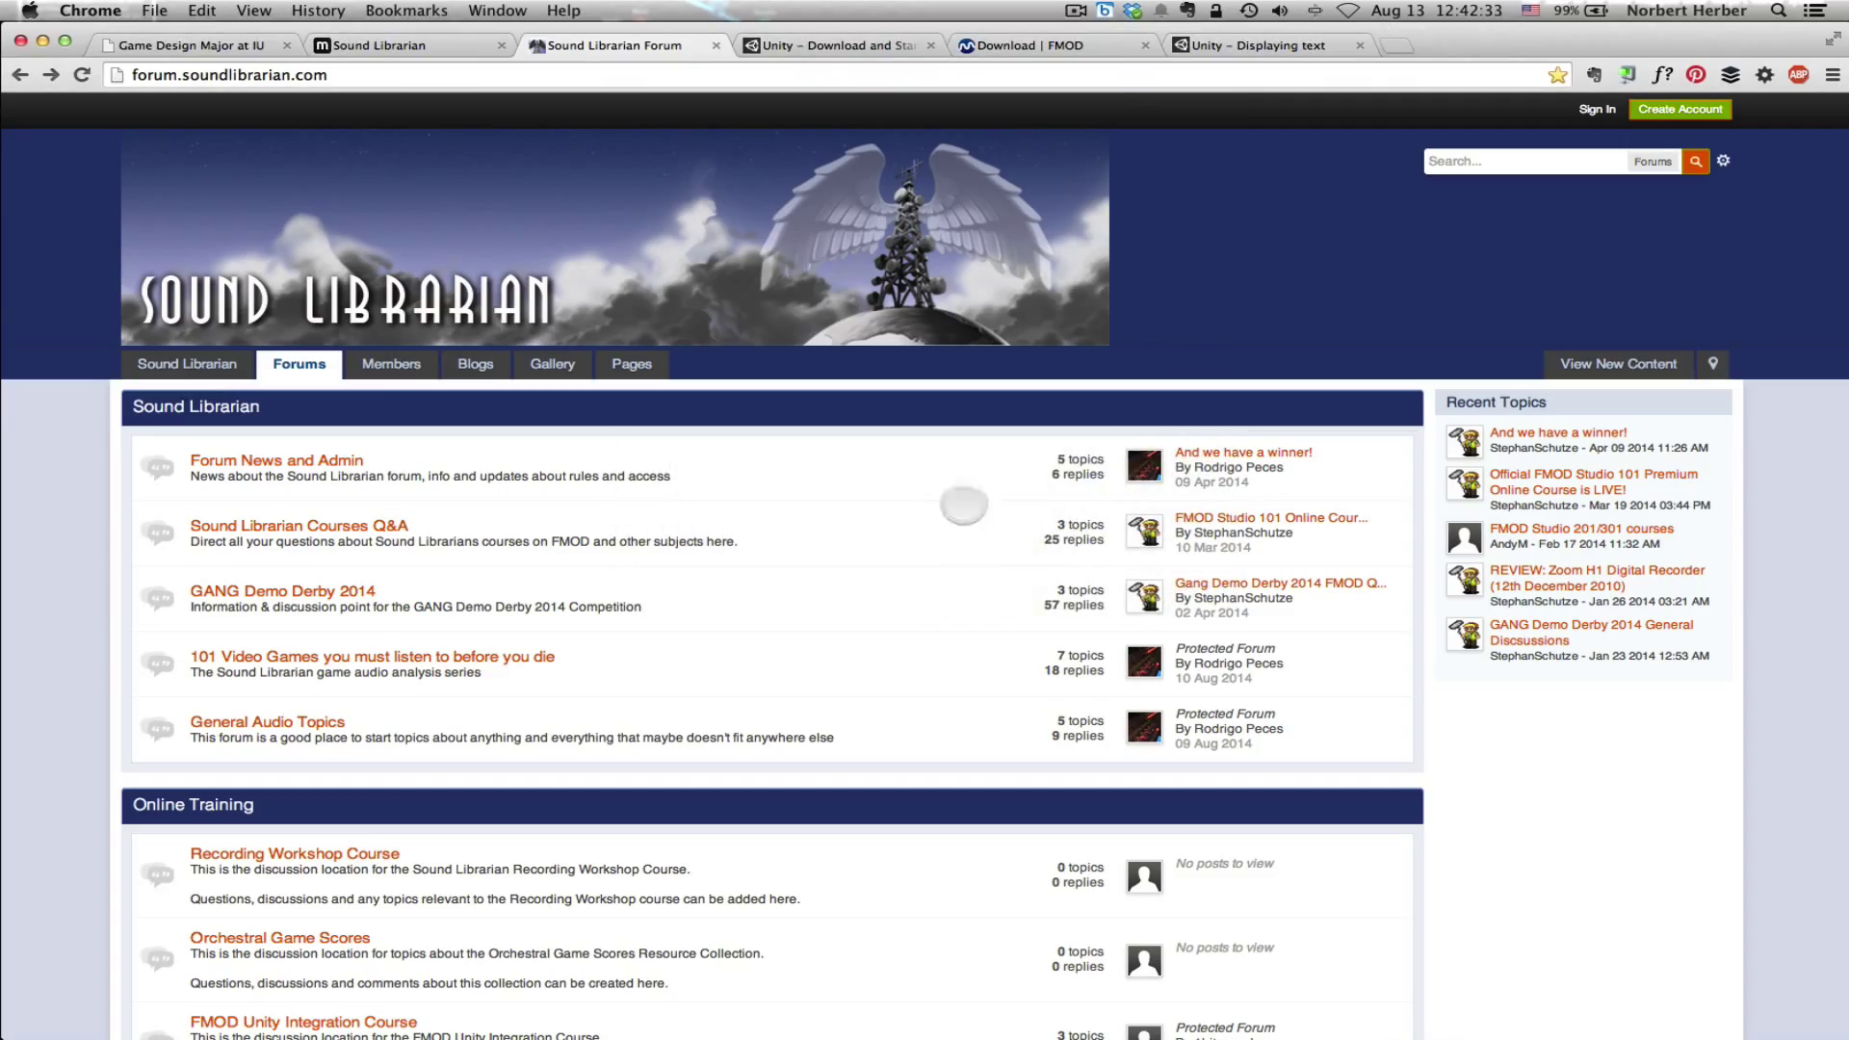
click(849, 46)
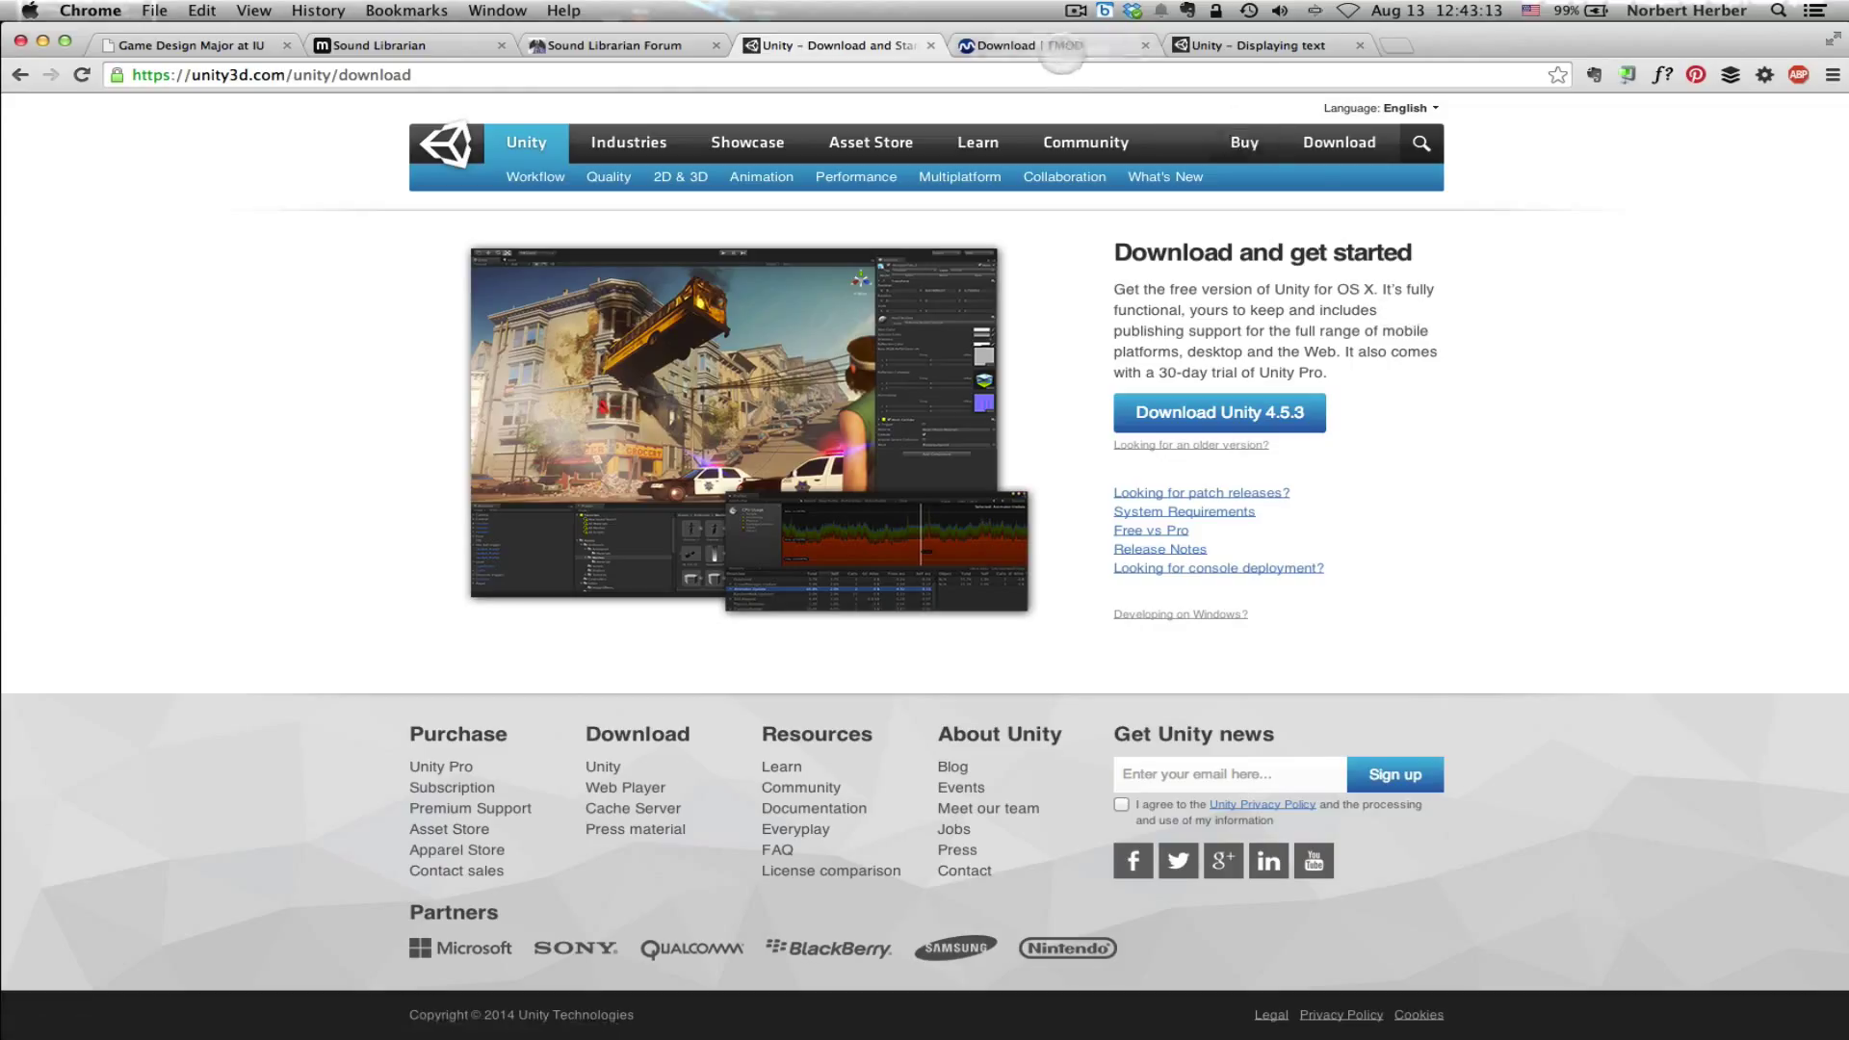
Step: Show the FMOD download page scrolled to the FMOD Studio Unity Integration 1.04.06 package
click(1061, 50)
scroll(1546, 732, down, 1)
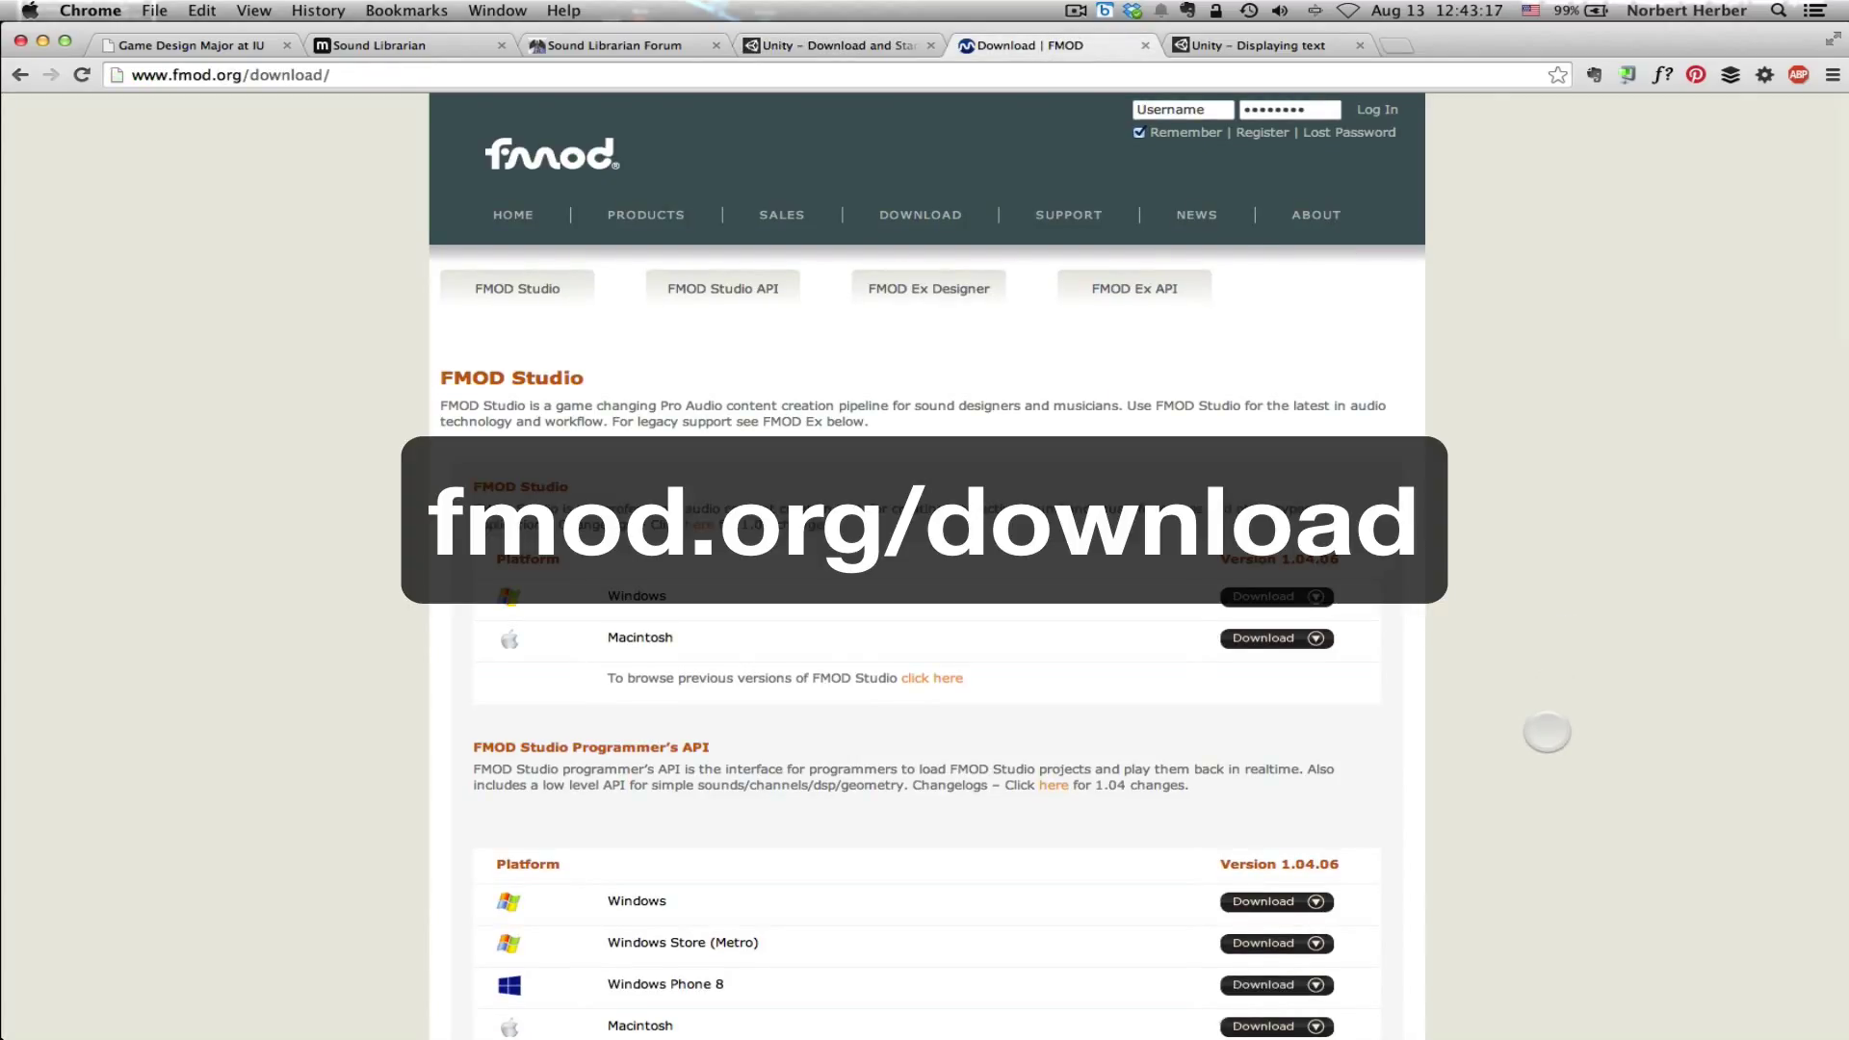
scroll(1546, 733, down, 15)
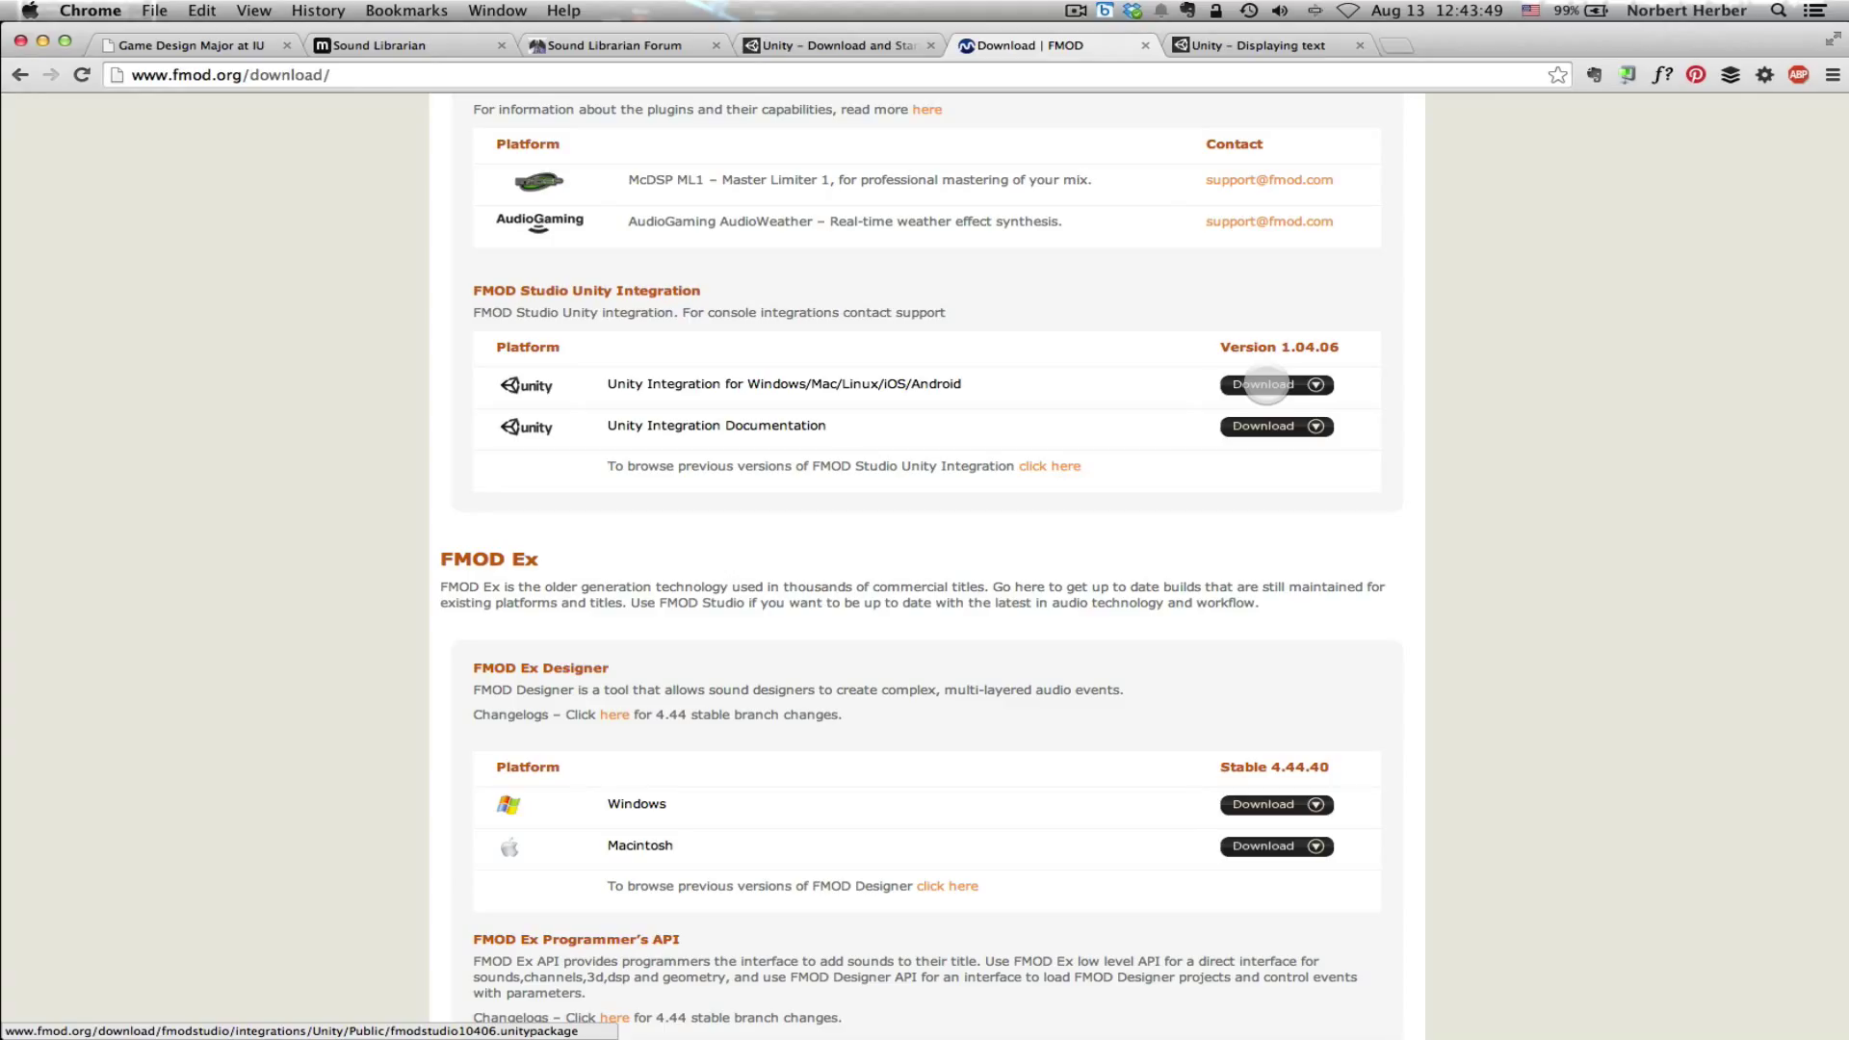
Step: Switch to the Unity Roll-a-Ball 'Displaying text' tutorial page
click(1259, 46)
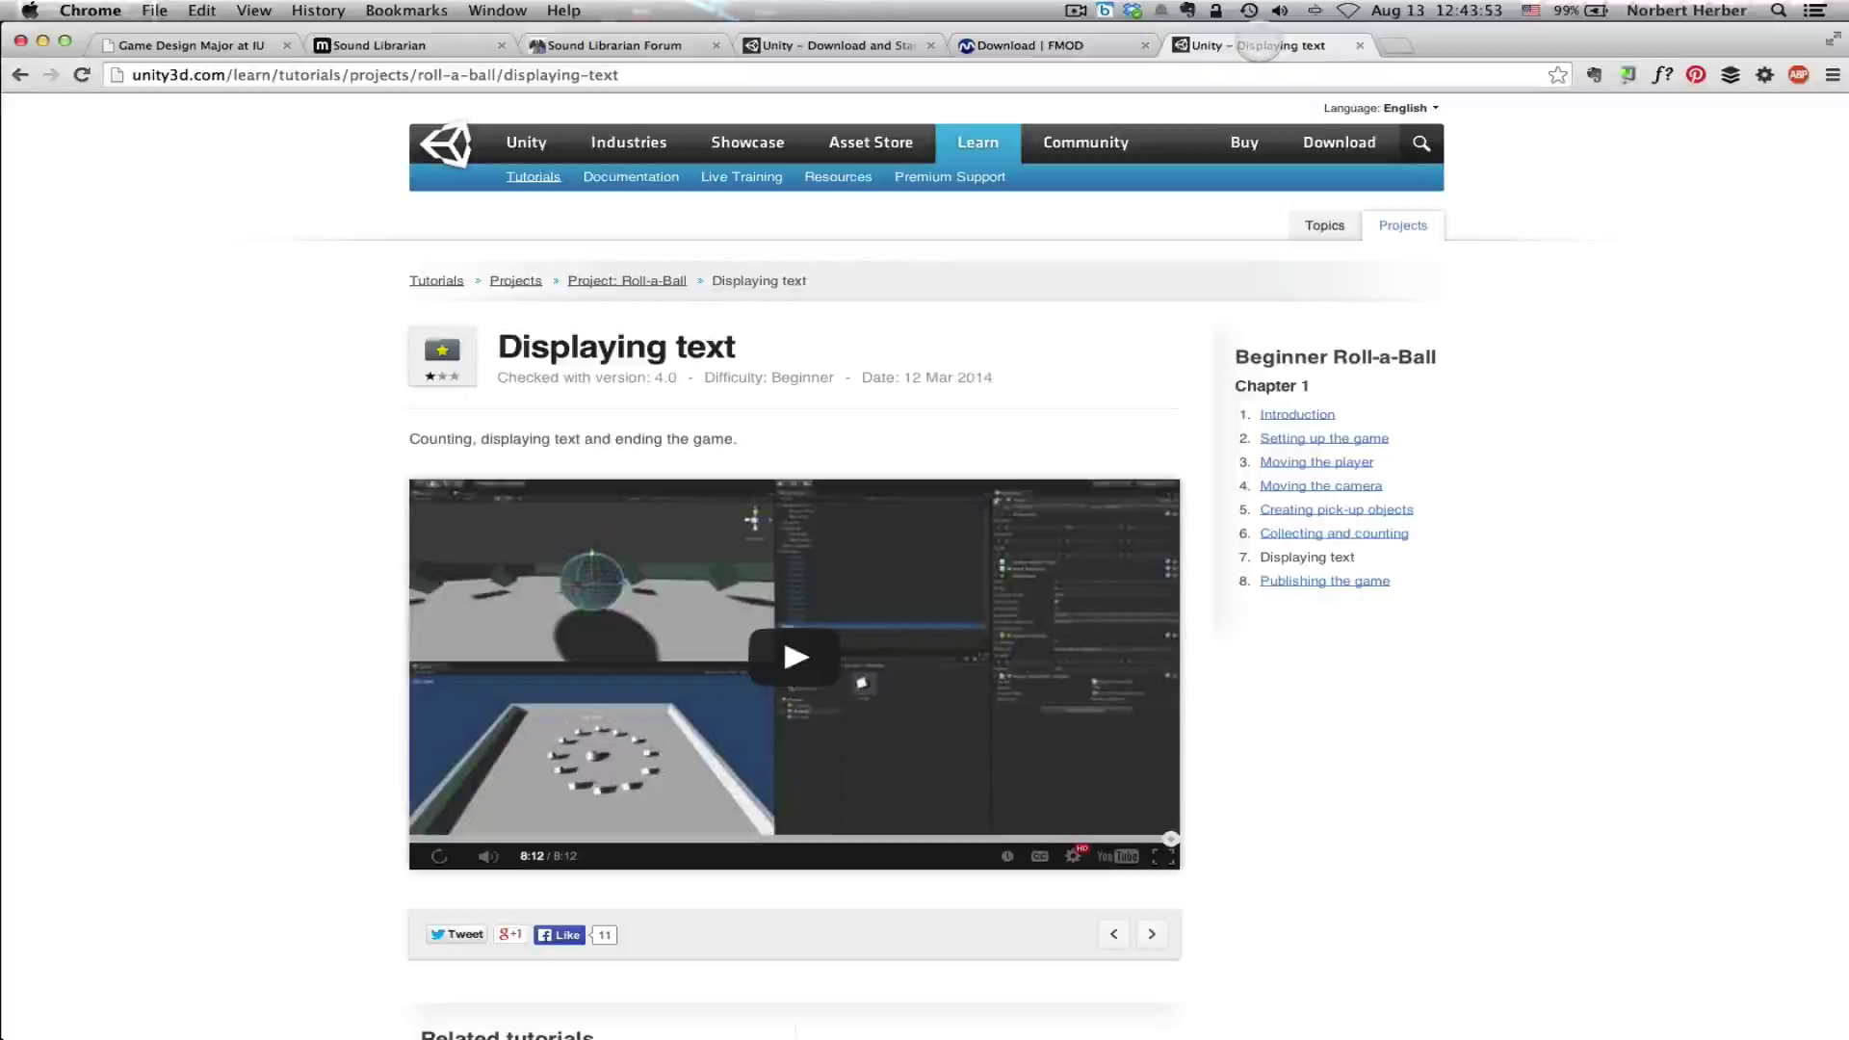